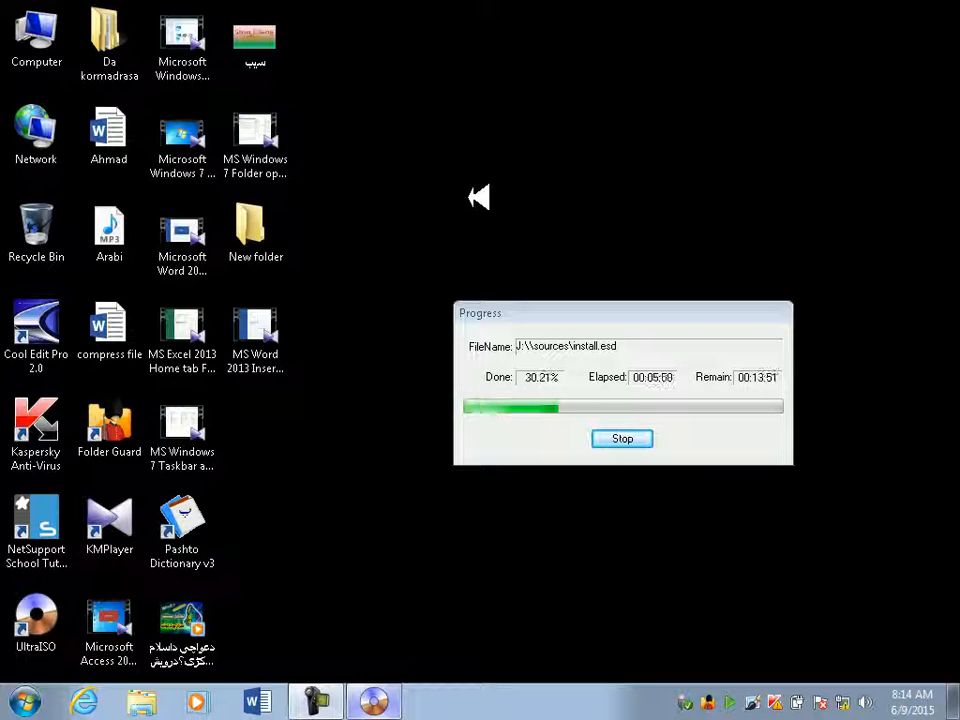
Step: Start Access 2013 and open the existing Database1 database
left_click(25, 701)
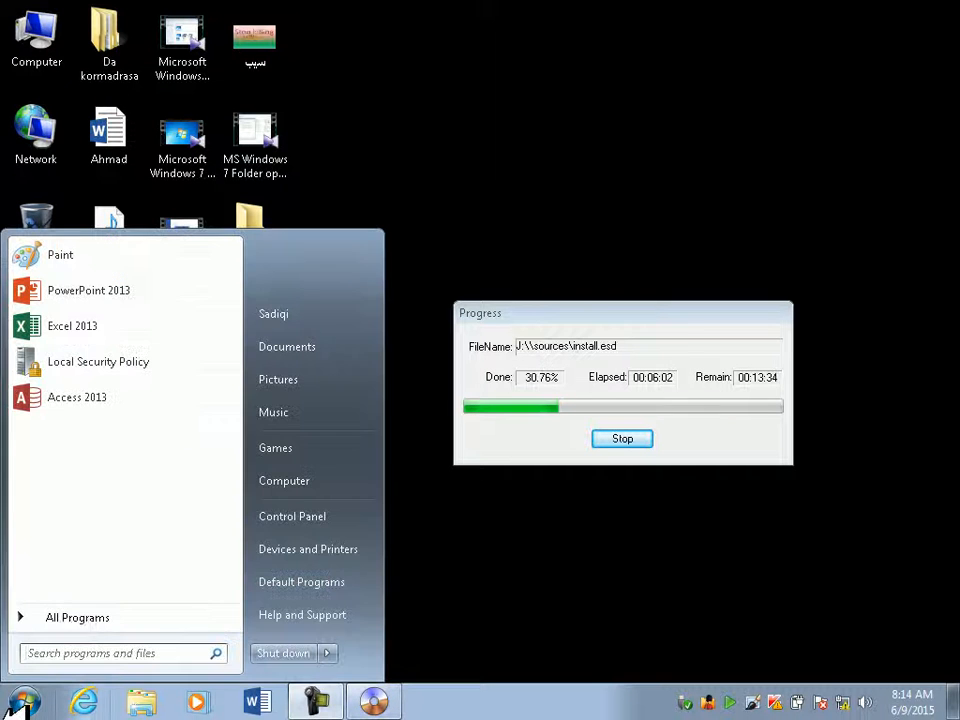
mouse_move(150, 397)
left_click(320, 270)
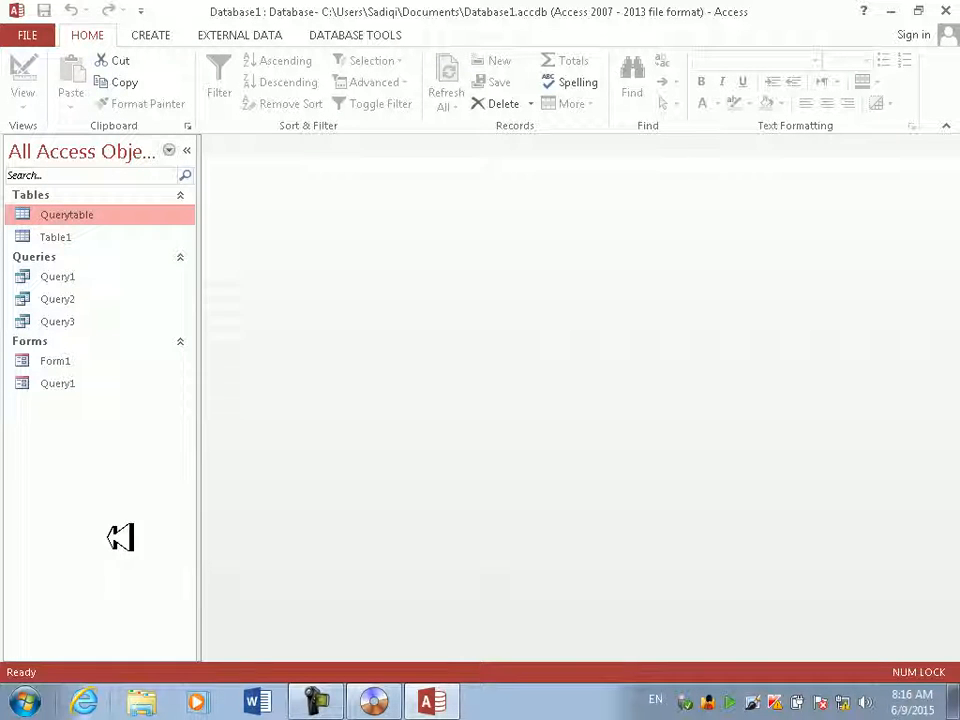
Step: Open the Querytable table, examine the Price and total values of its first record, and close it
left_click(107, 360)
left_click(107, 387)
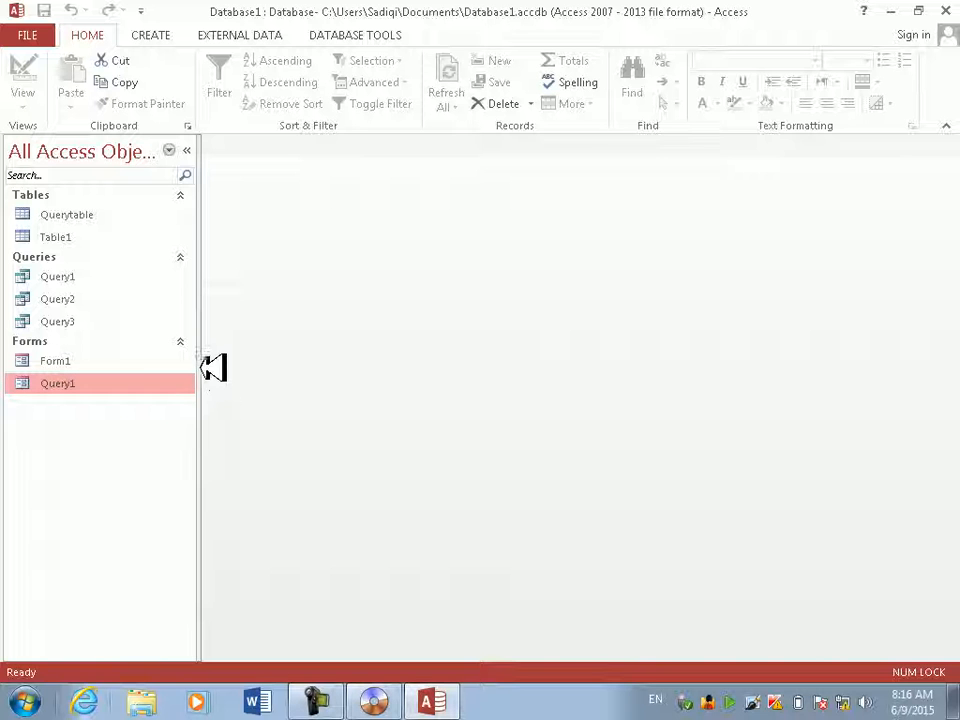
left_click(79, 215)
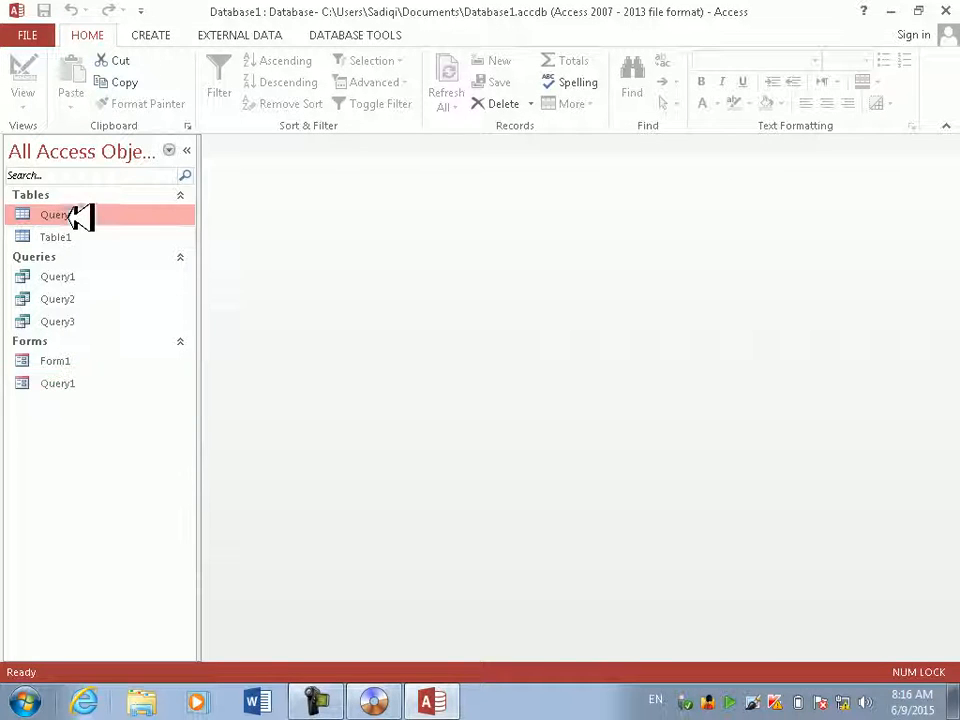
right_click(84, 215)
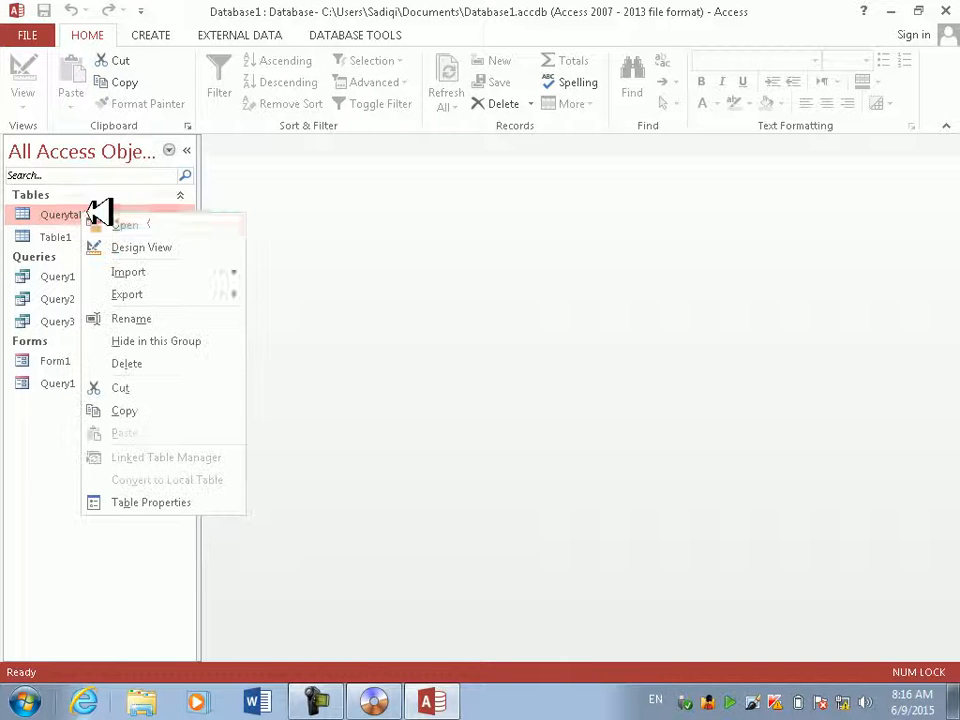
left_click(196, 222)
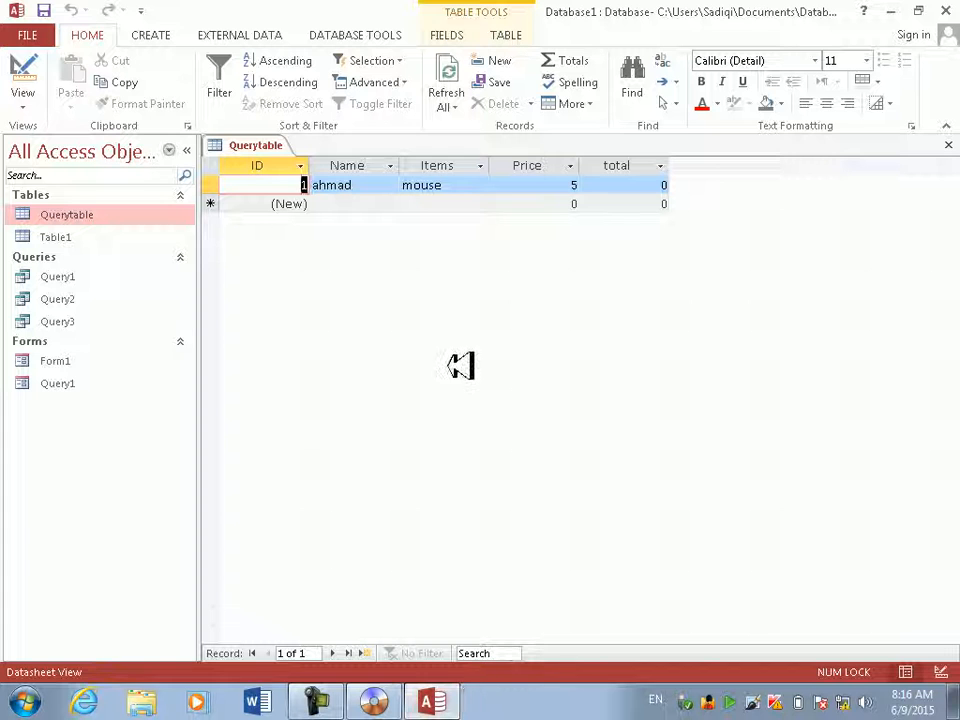
left_click(508, 188)
left_click(640, 185)
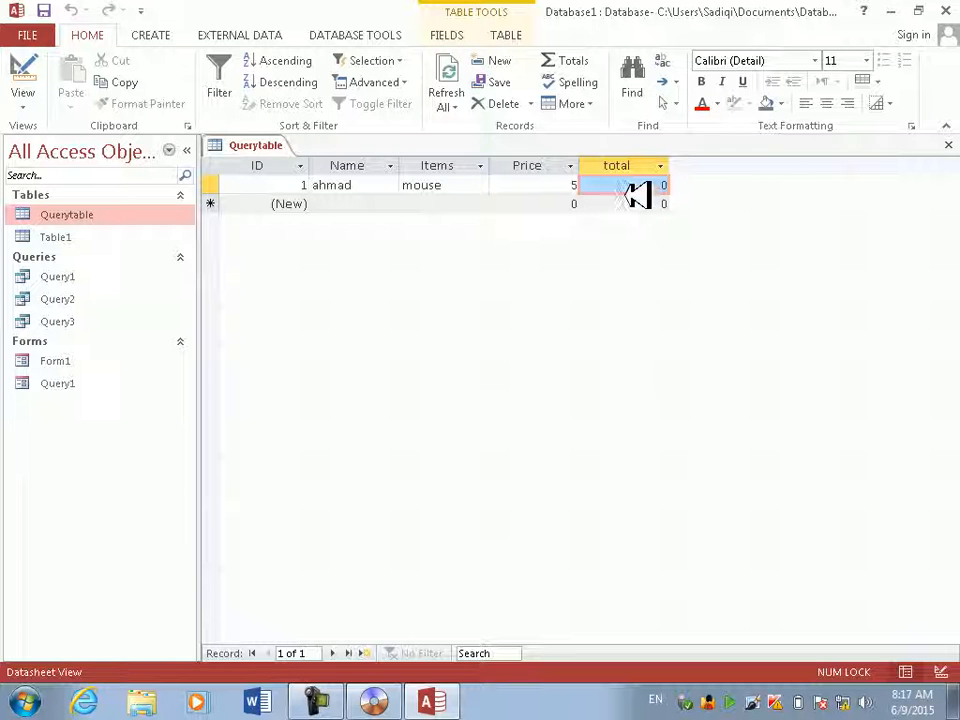
left_click(950, 145)
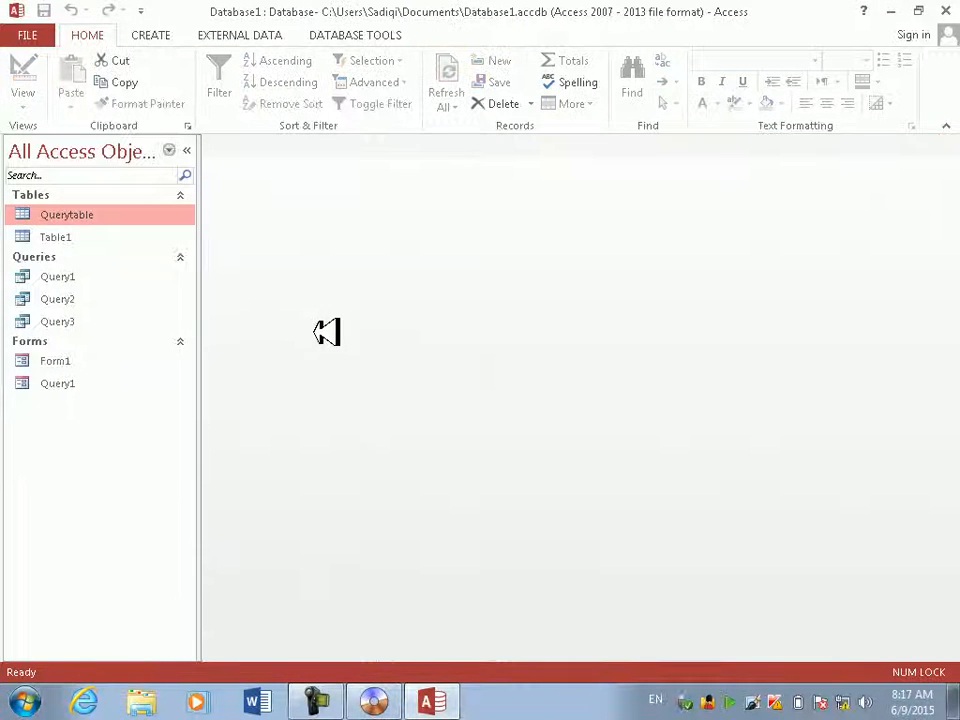
Step: Delete the saved queries Query2, Query3 and Query1 from the database, leaving the forms in place
left_click(104, 294)
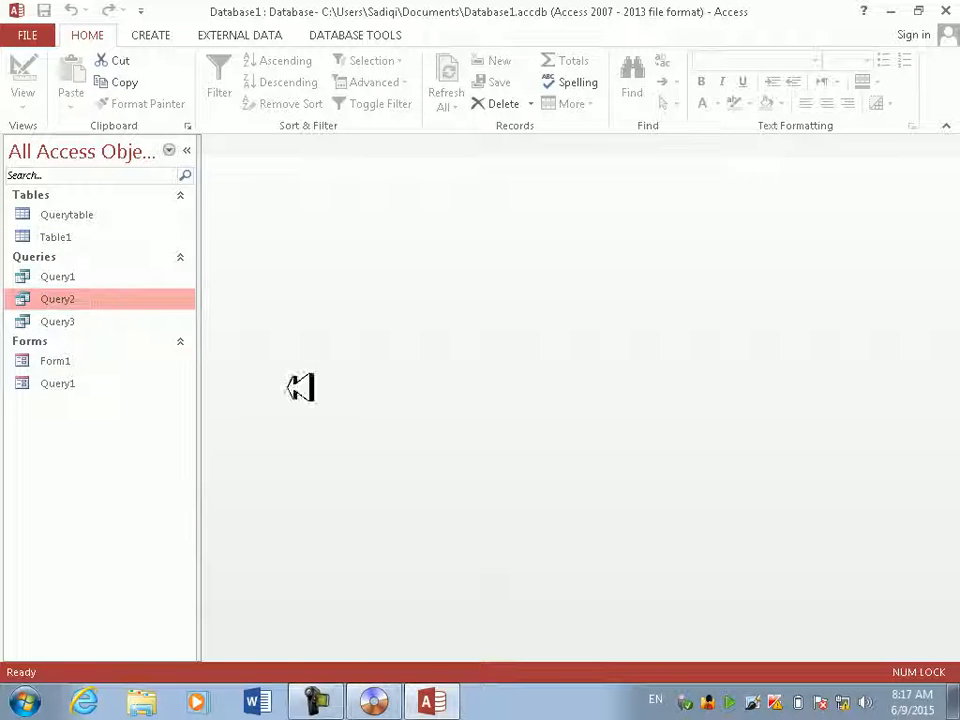
key("Delete")
left_click(425, 408)
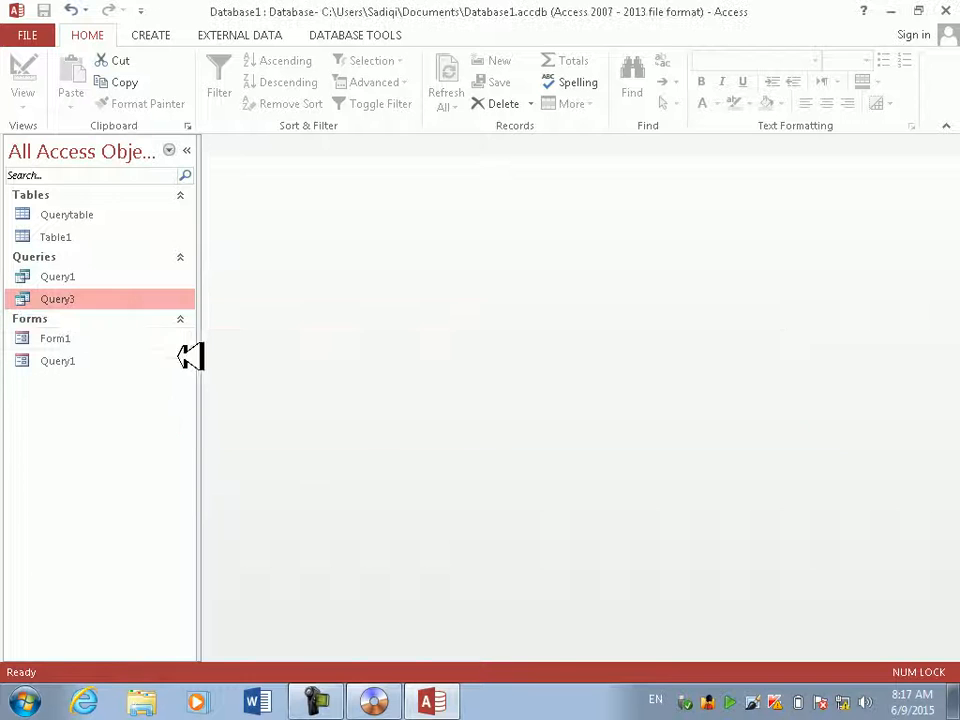
key("Delete")
left_click(410, 413)
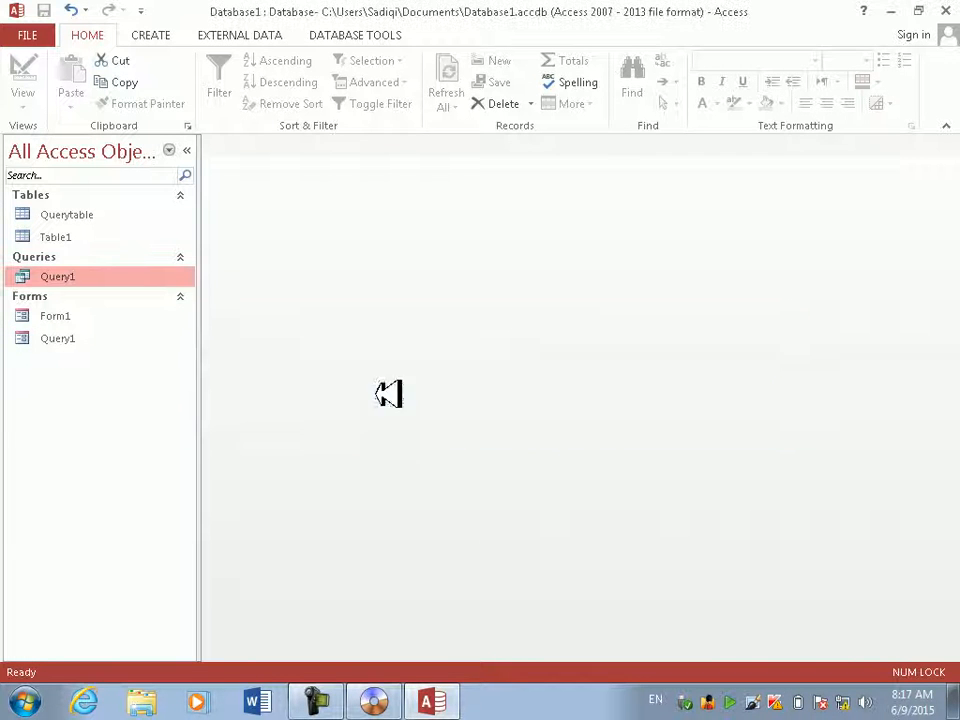
key("Delete")
left_click(407, 411)
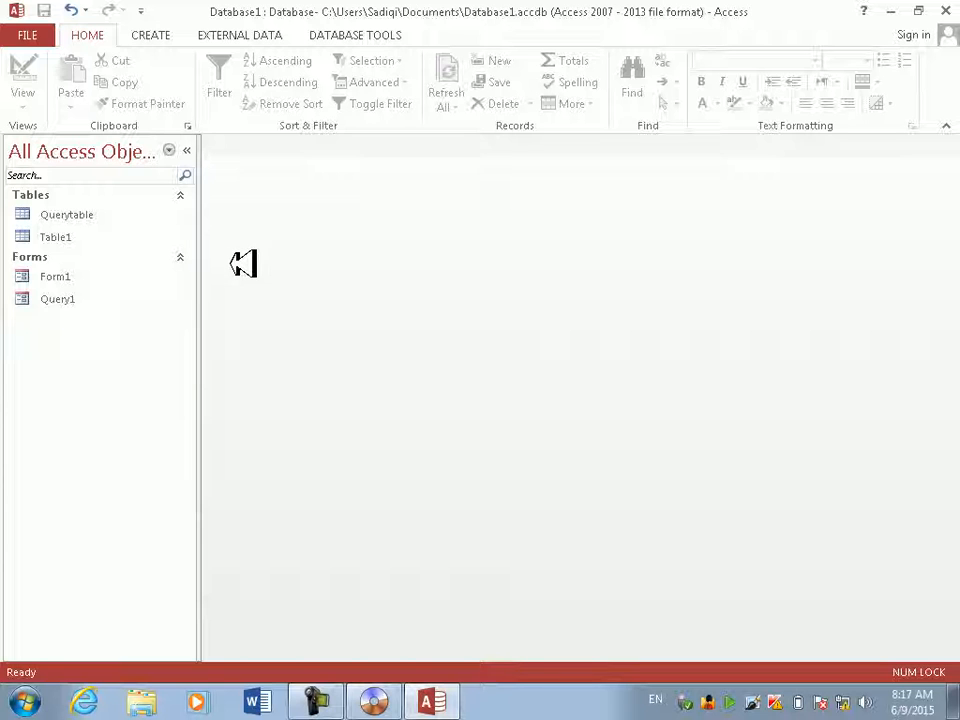
Step: Review Querytable's records and its field names and data types in Design View, and close the table
left_click(88, 214)
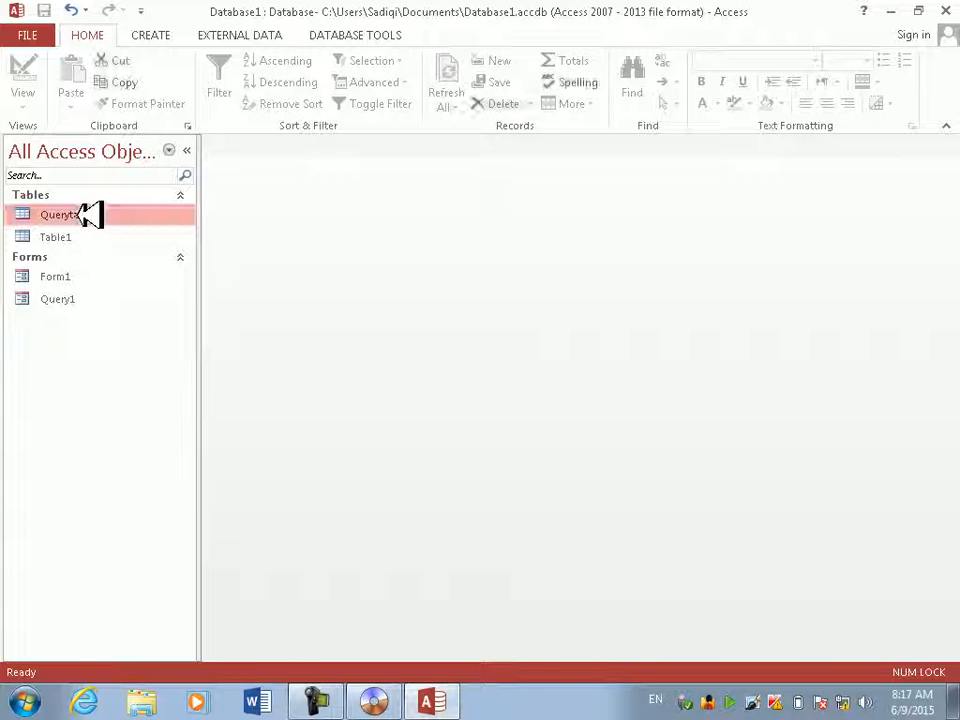
right_click(140, 215)
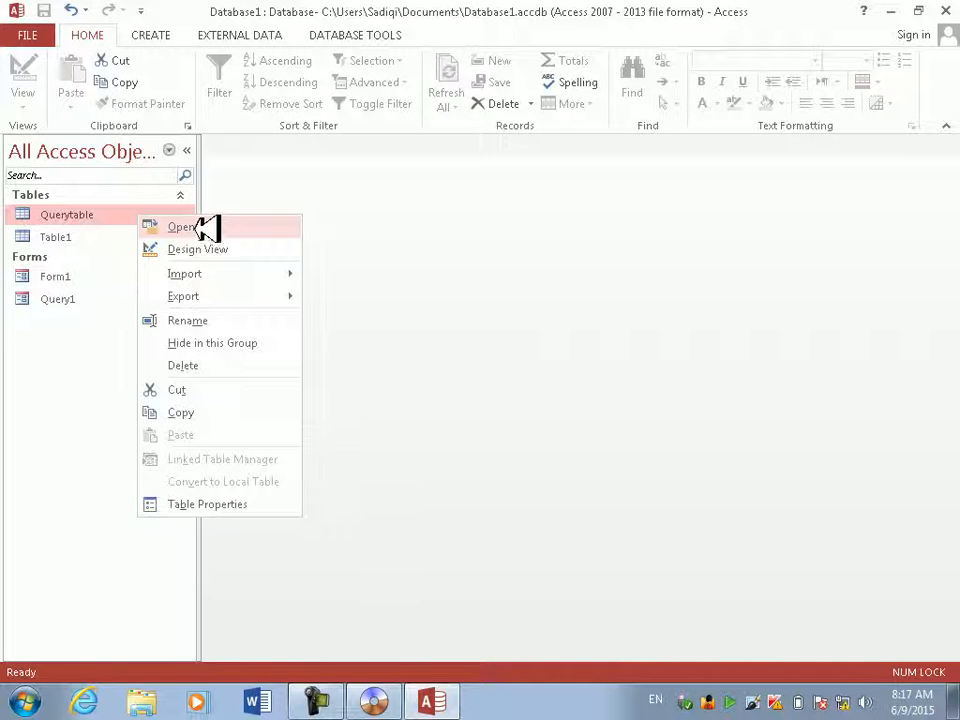
left_click(185, 227)
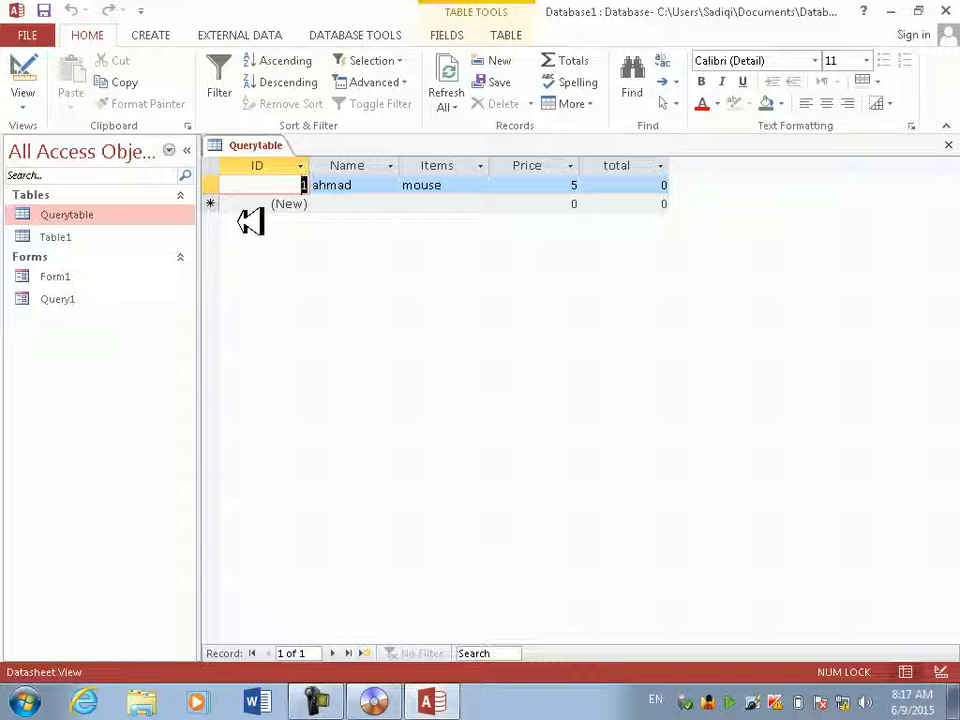
left_click(24, 72)
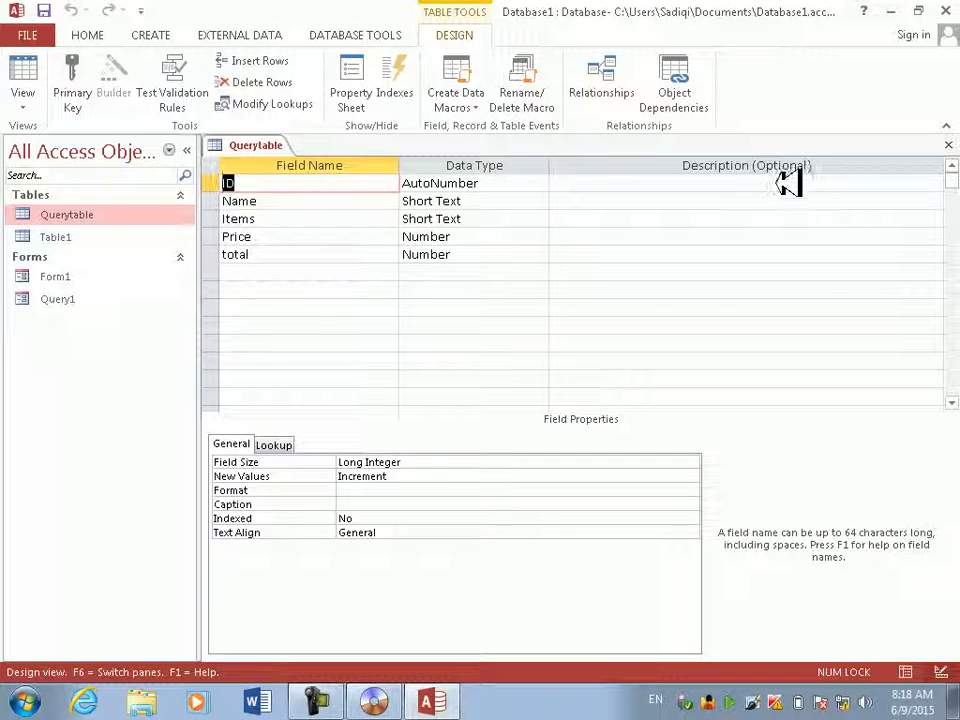
left_click(750, 184)
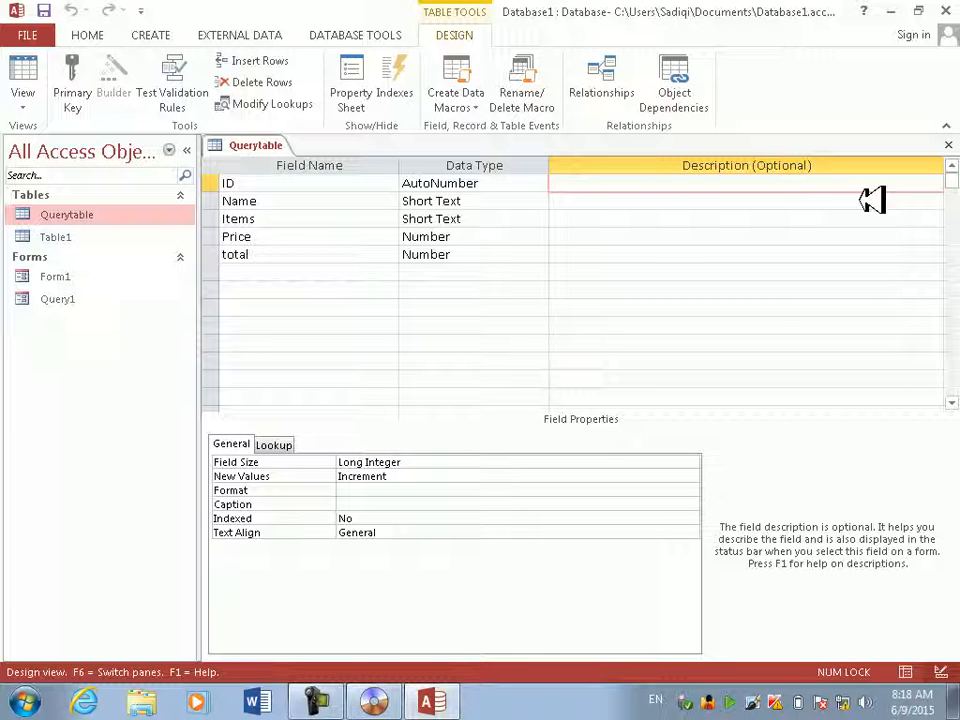
left_click(950, 144)
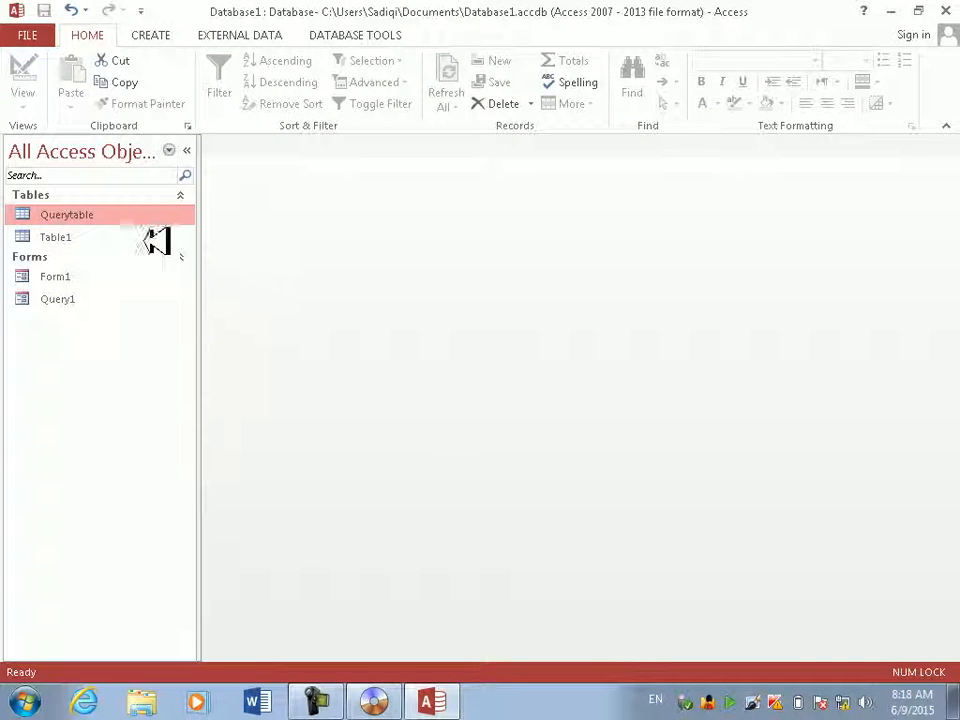
Step: Create a new query in design view from Querytable and add its ID, Name, Items, Price and total fields
left_click(150, 35)
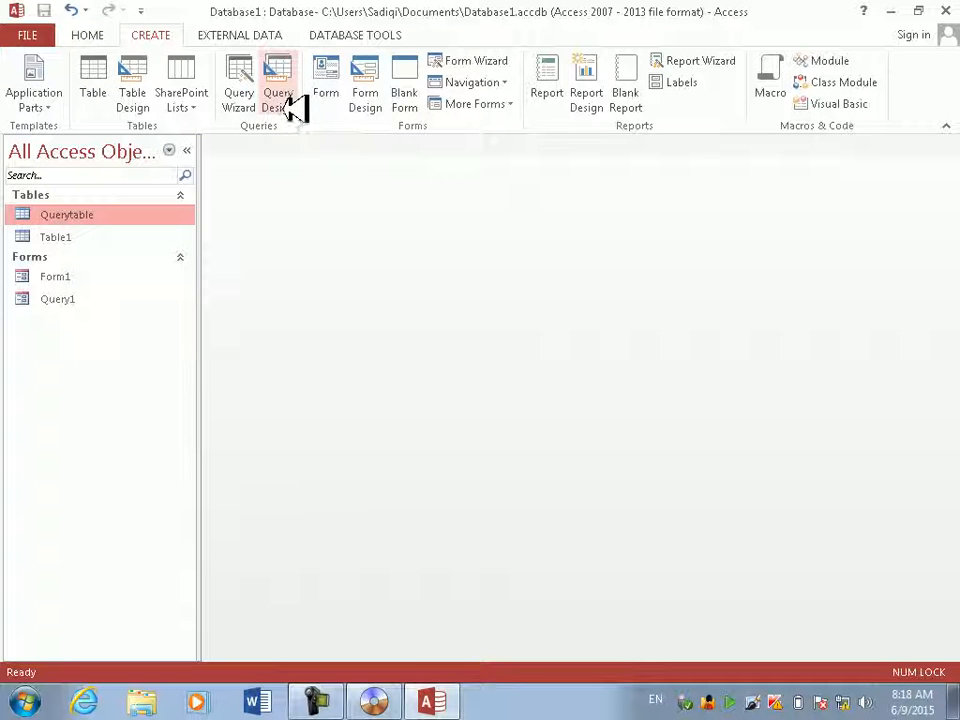
left_click(280, 85)
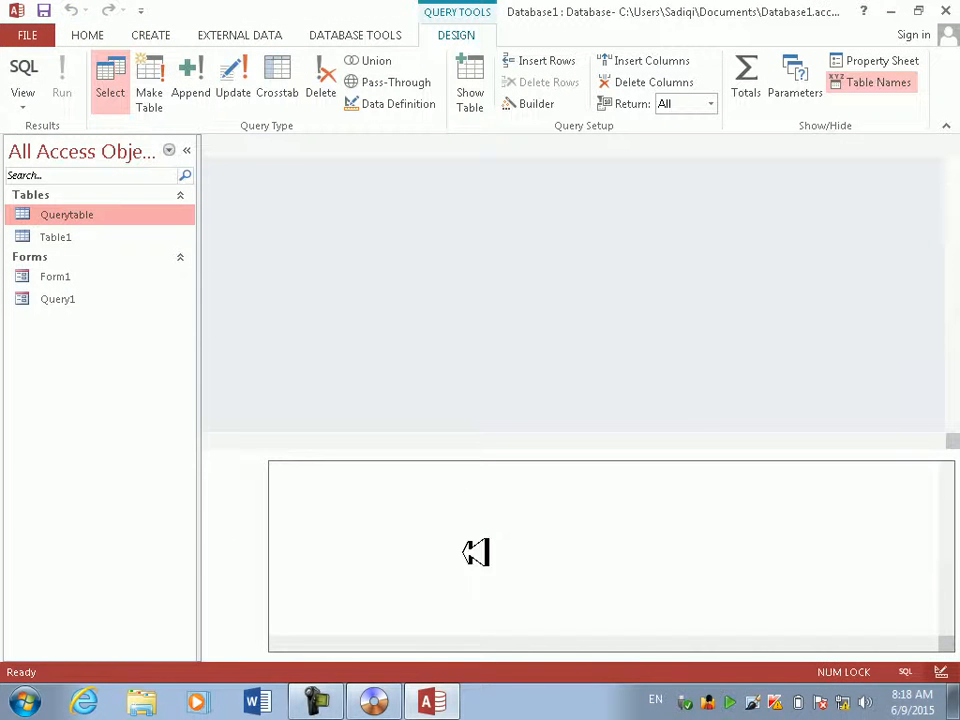
left_click(515, 657)
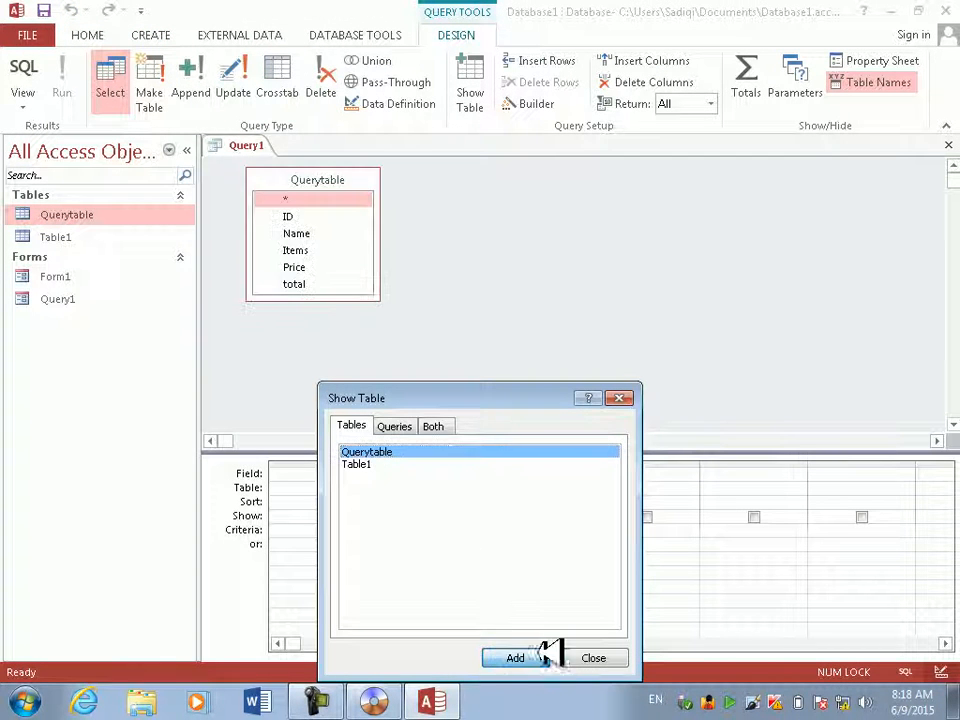
left_click(600, 657)
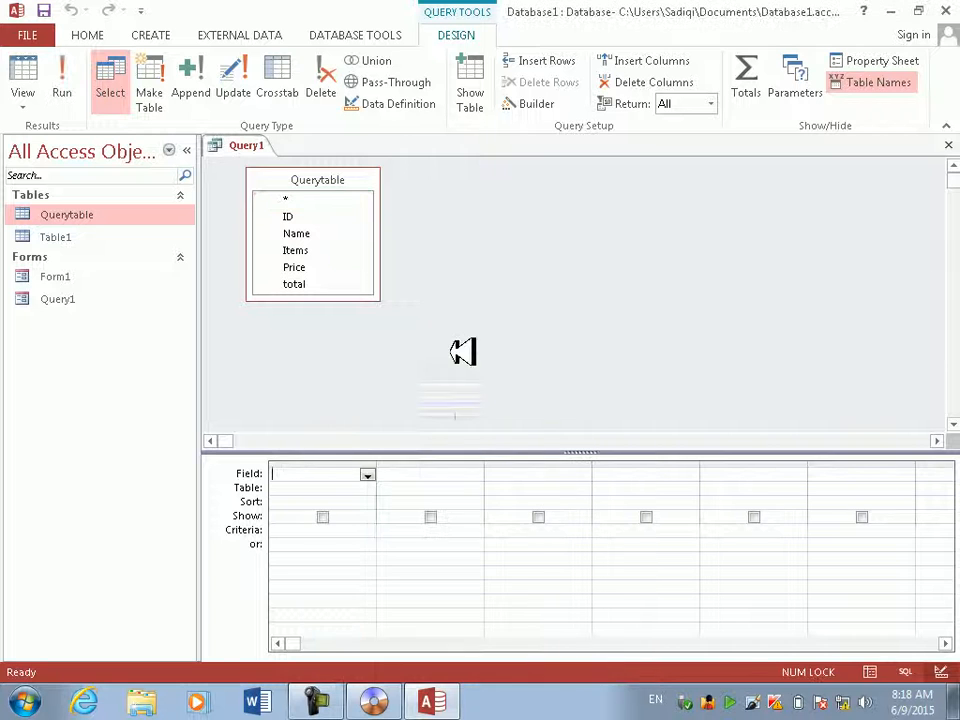
double_click(356, 180)
left_click_drag(292, 318, 302, 476)
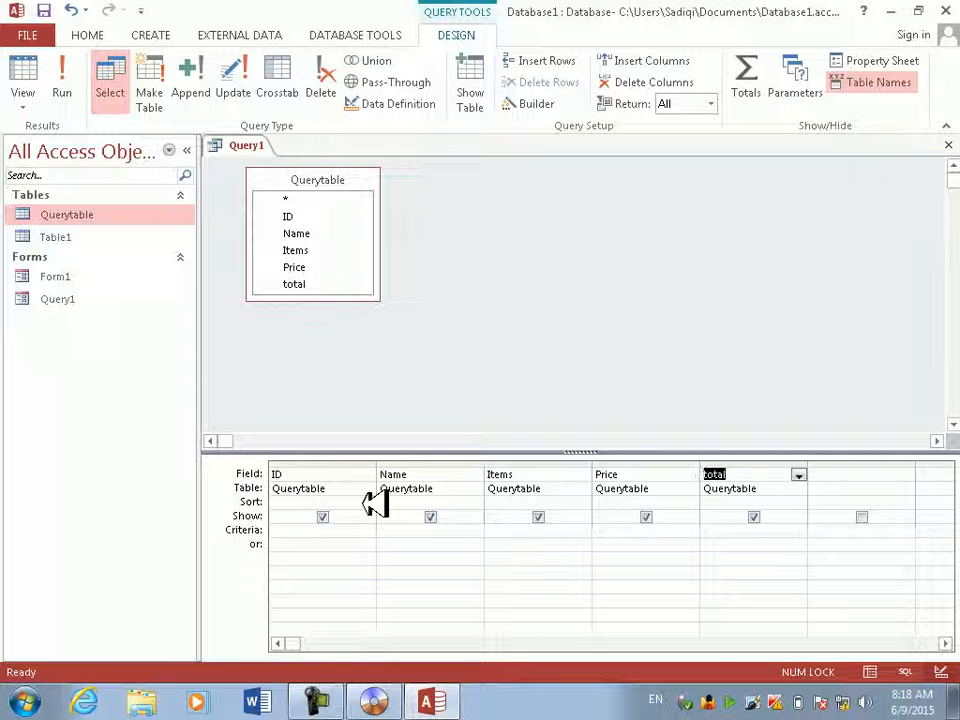
Step: Zoom into the query's total field and begin a total: iif expression returning price*10000 for computer items, followed by a nested iif
right_click(748, 477)
left_click(822, 621)
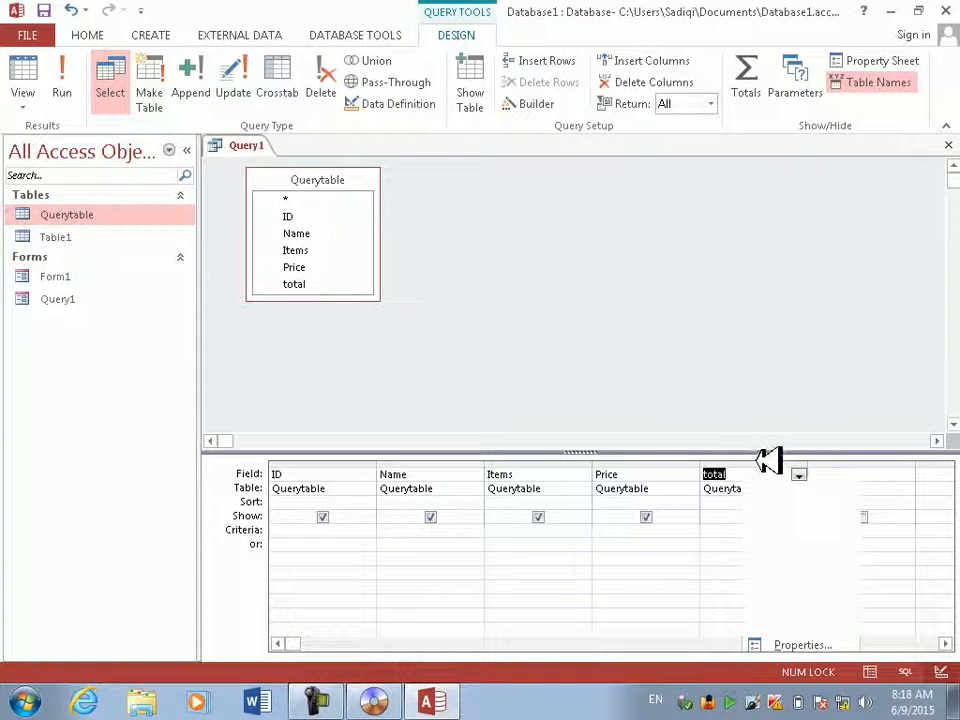
left_click(354, 180)
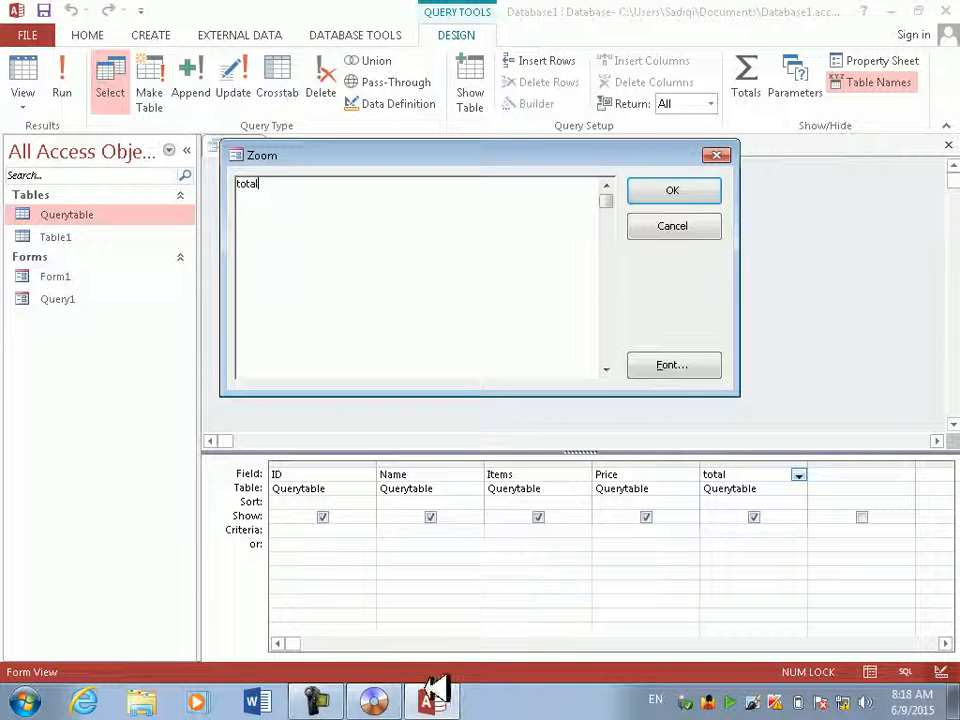
type(":")
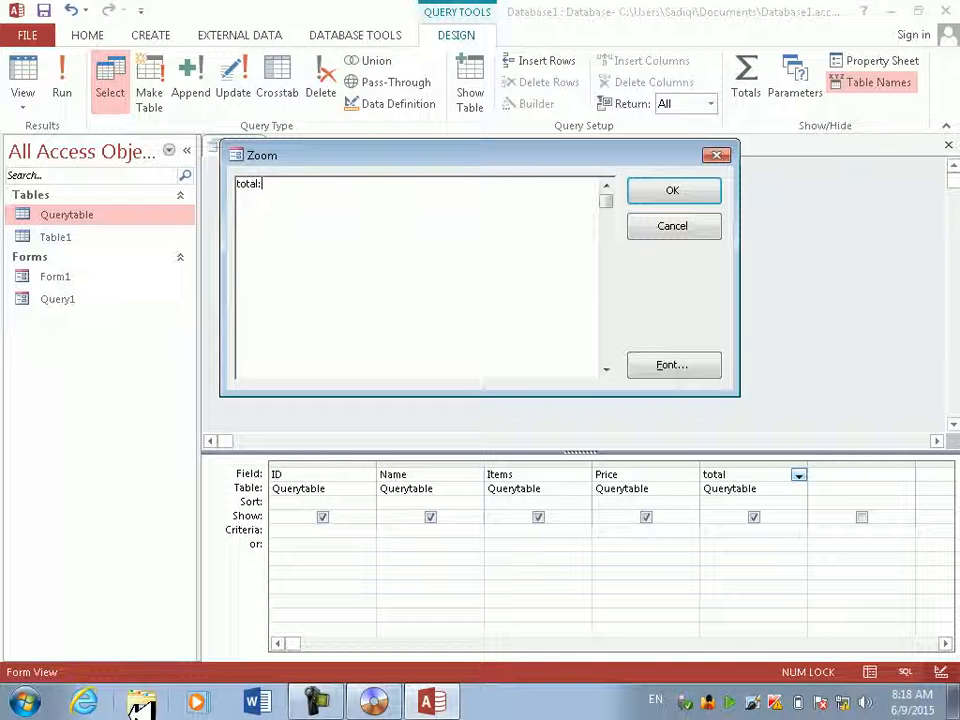
type("iif(items=\"")
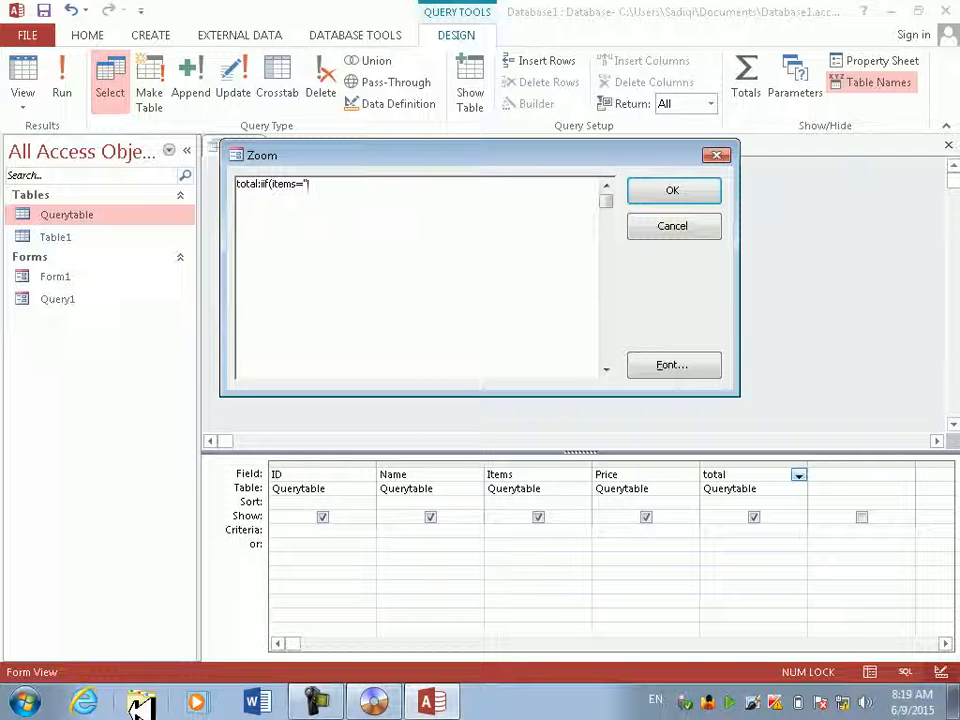
type("computer\",price*4")
key("BackSpace")
type("2")
key("BackSpace")
type("10000,iif(")
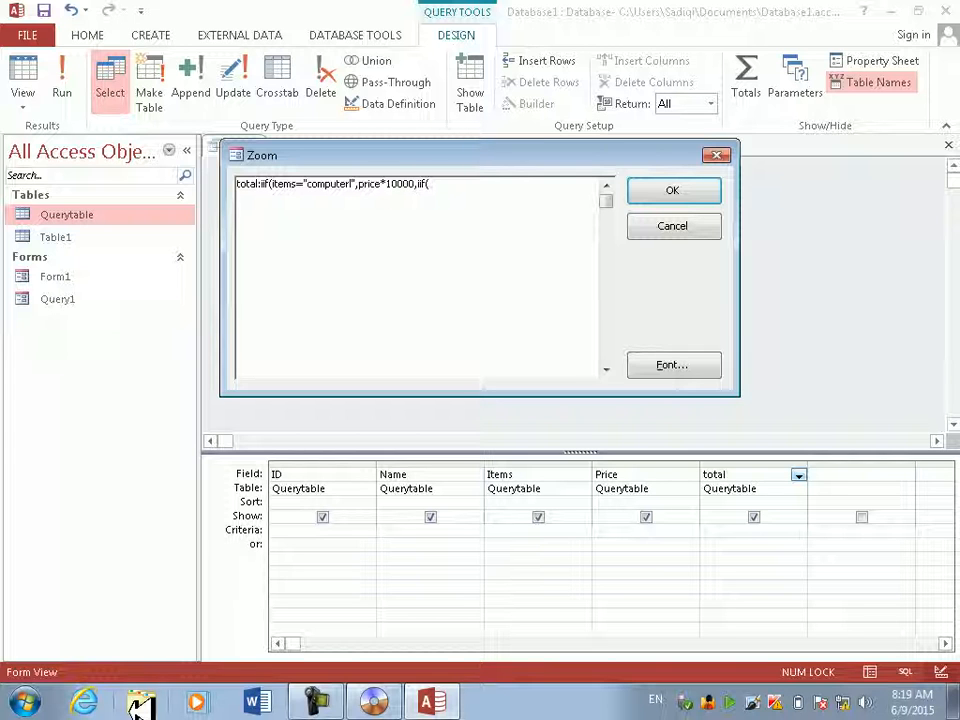
Step: Extend the total expression with nested iif conditions returning price*150 for items="mouse" and price*200 for items="keyboard"
type("items=\"mouse\",price")
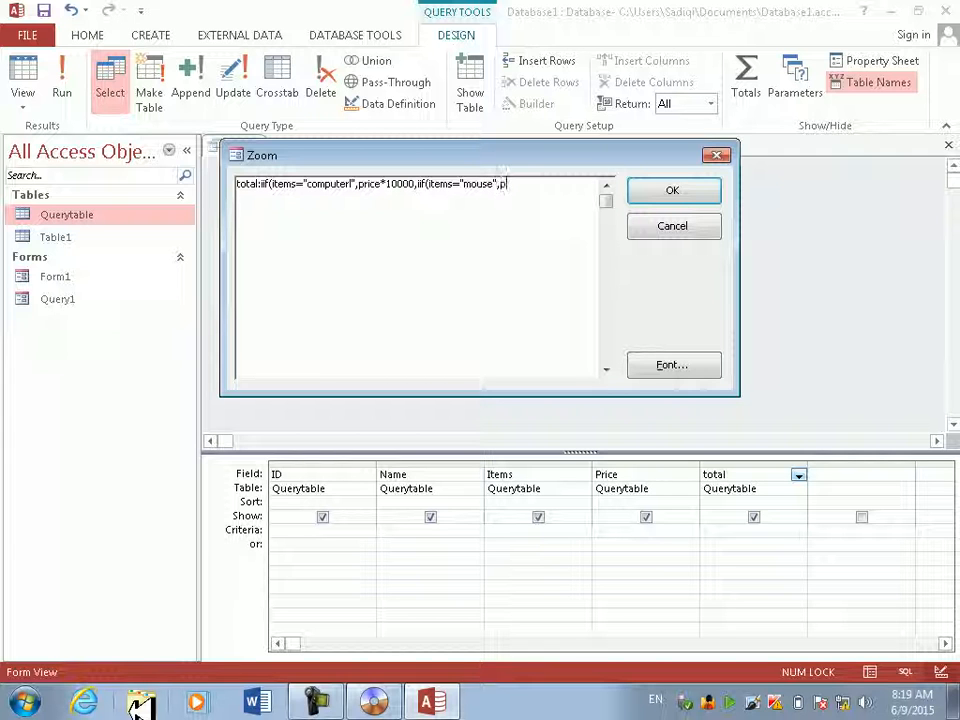
type("*")
type("150,iif(items")
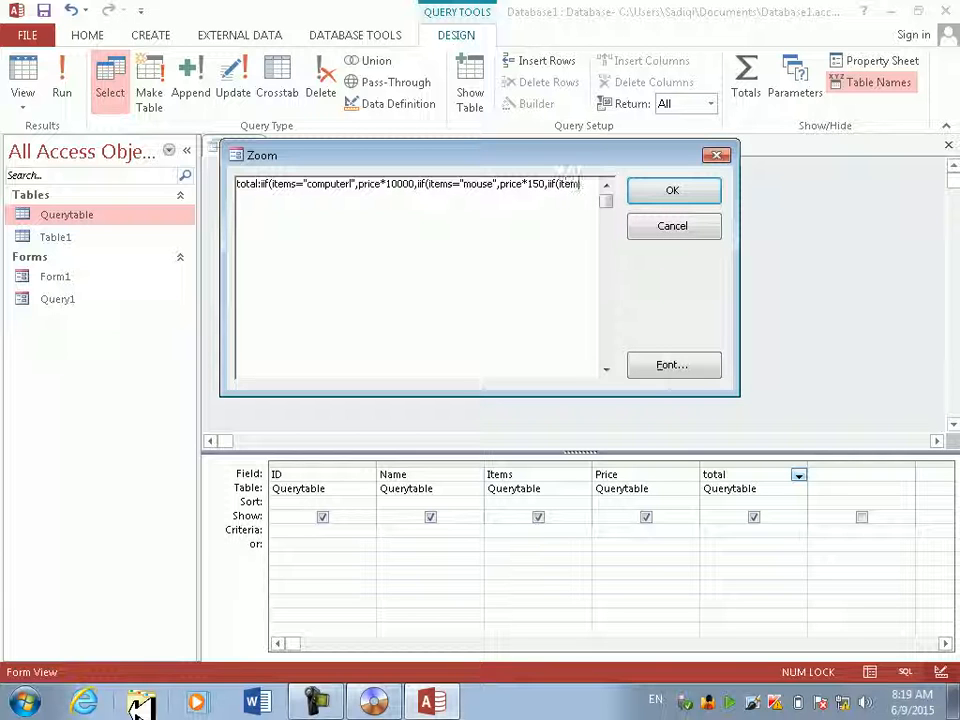
type("=\"keb")
key("BackSpace")
type("yboard\",")
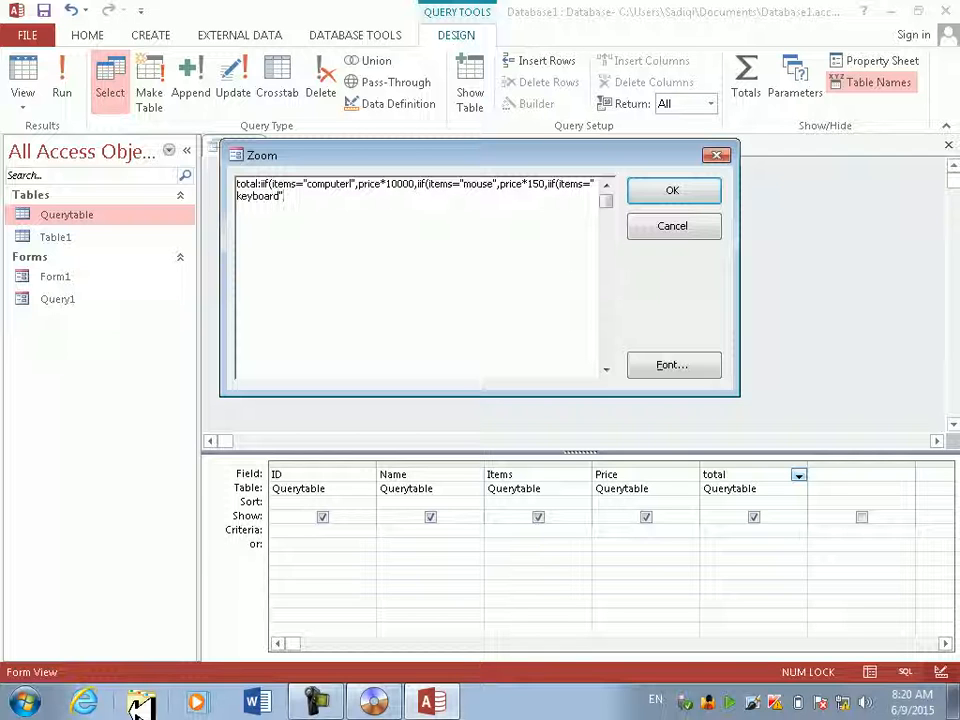
type("price*")
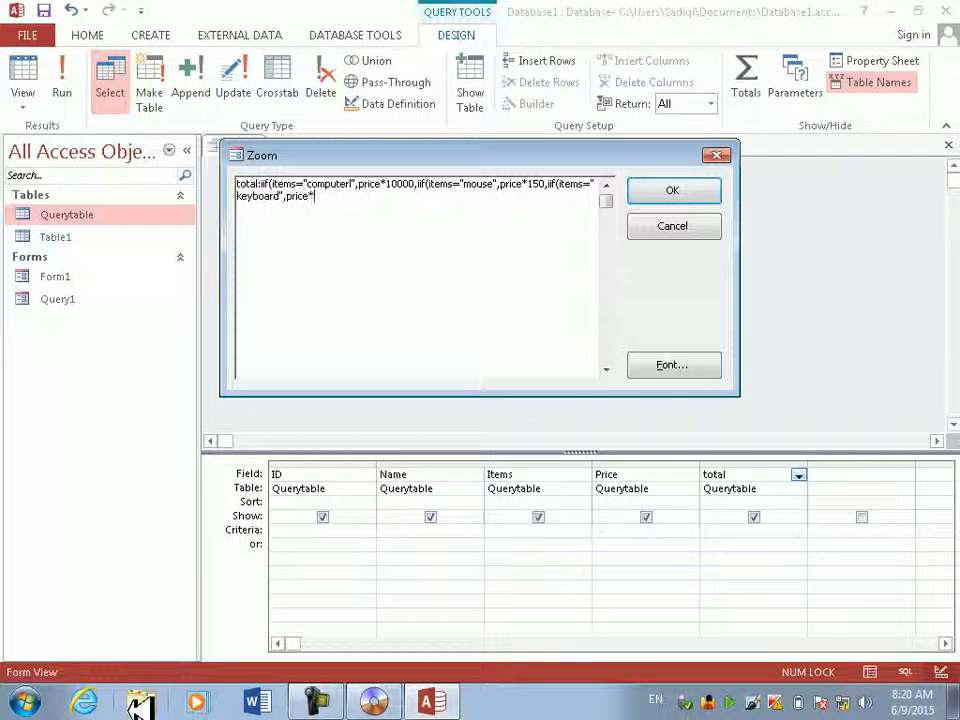
type("3")
key("BackSpace")
type("20")
type("0")
Step: Complete the total expression with a nested iif returning price*2000 for monitor items, close it with )), and try to run the query
type(",iif")
type("===")
key("BackSpace")
key("BackSpace")
key("BackSpace")
key("BackSpace")
key("BackSpace")
type("if(items=\"monitor\",")
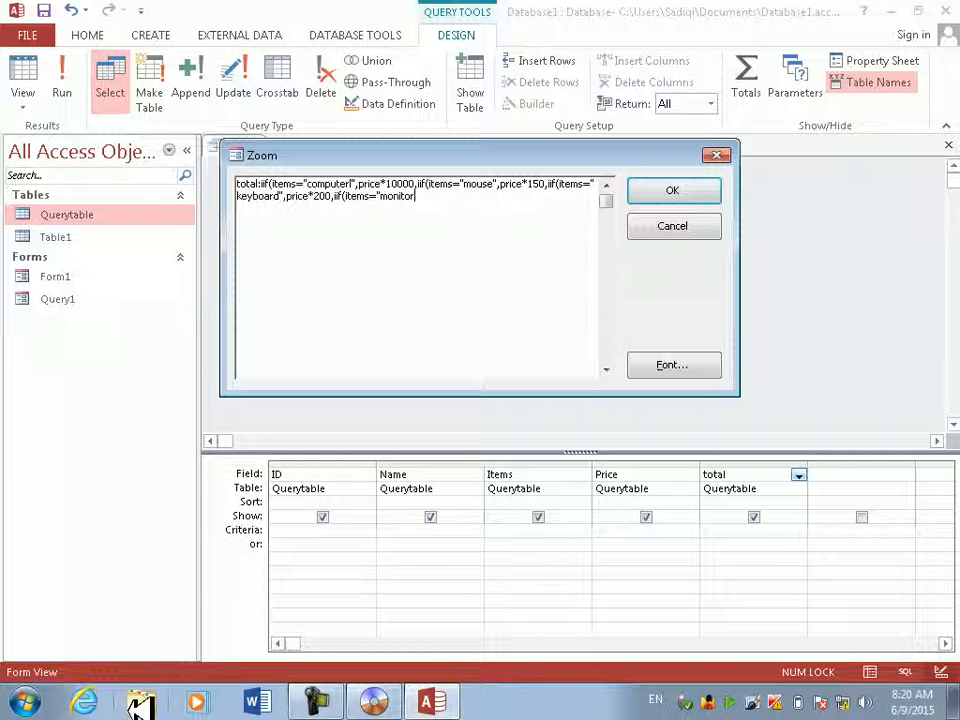
type("price*5000")
key("BackSpace")
key("BackSpace")
key("BackSpace")
key("BackSpace")
type("2000")
type("))")
key("Return")
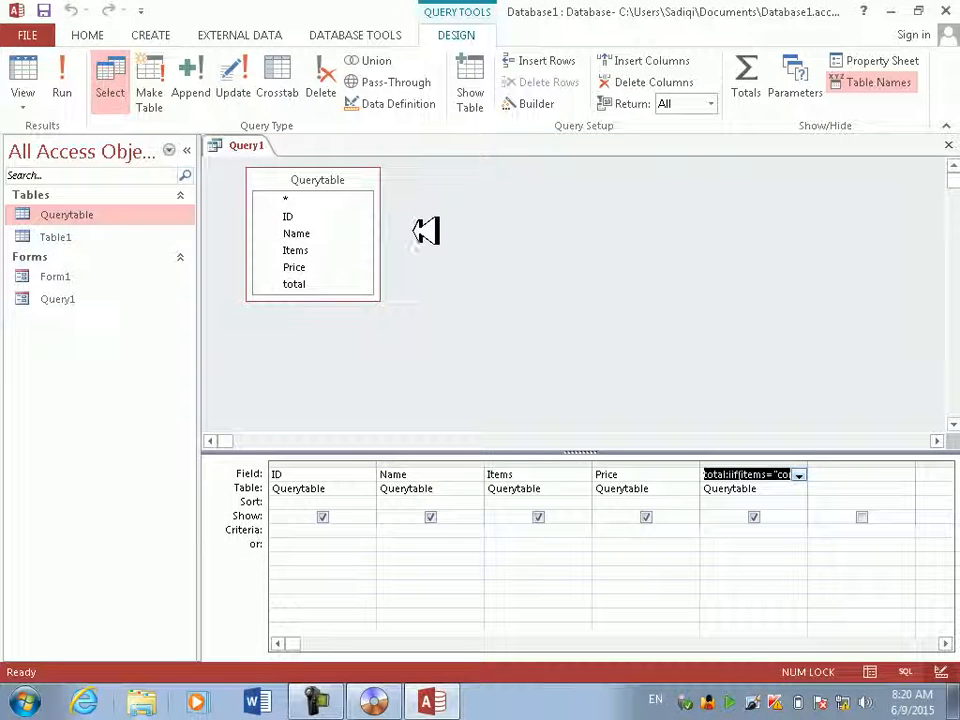
left_click(64, 84)
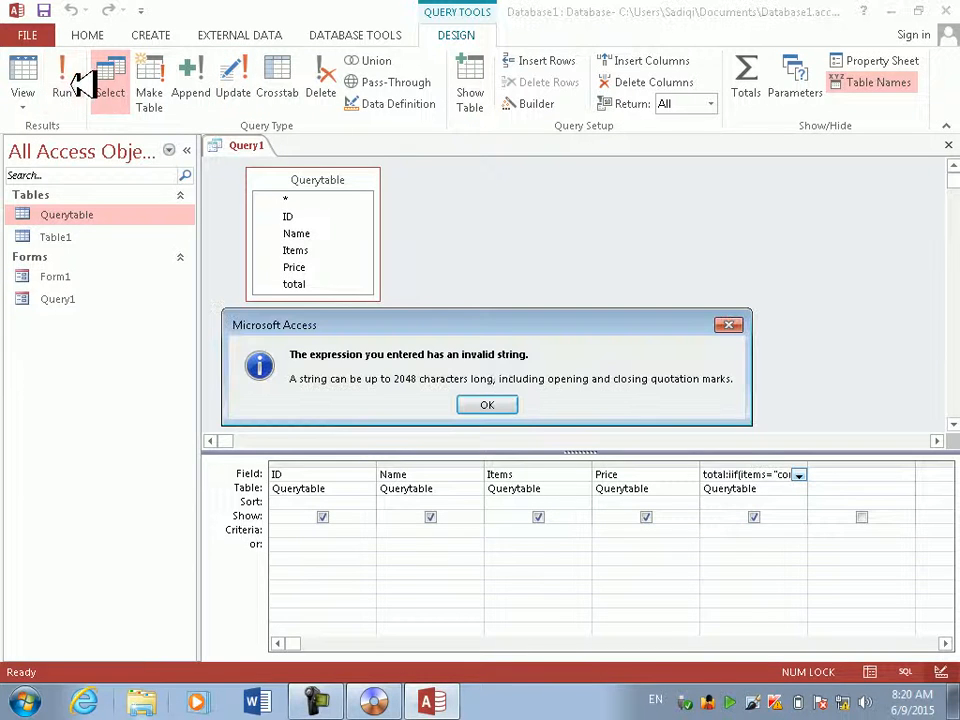
Step: Remove the stray quotation mark after price*2000 in the total expression, close the nested iif parentheses again and run the query
left_click(494, 406)
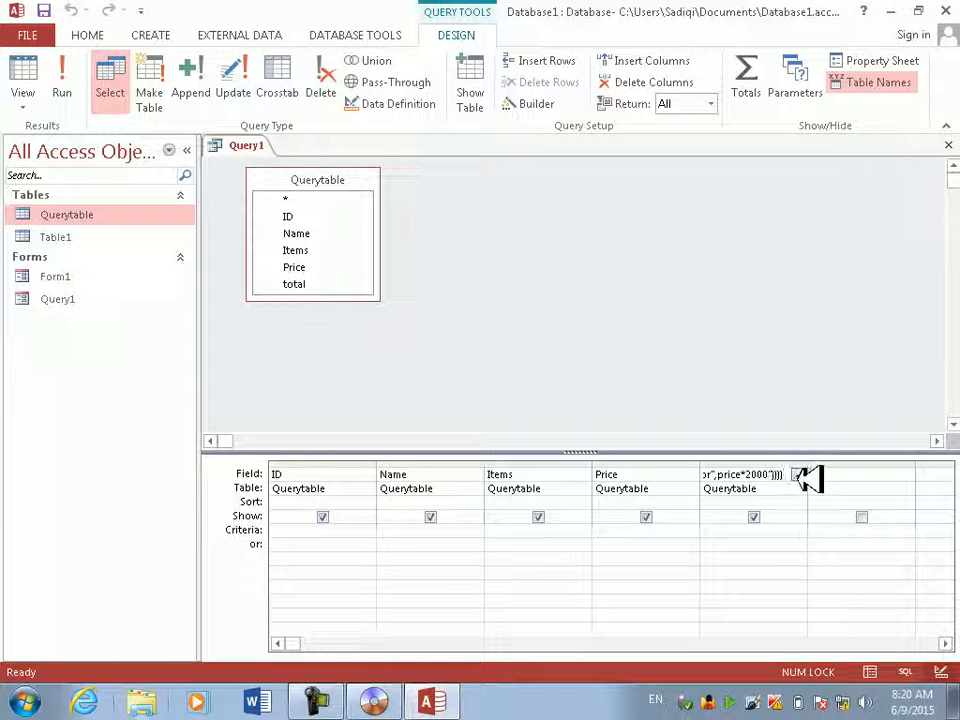
key("BackSpace")
key("Return")
key("Return")
key("BackSpace")
key("Return")
key("Return")
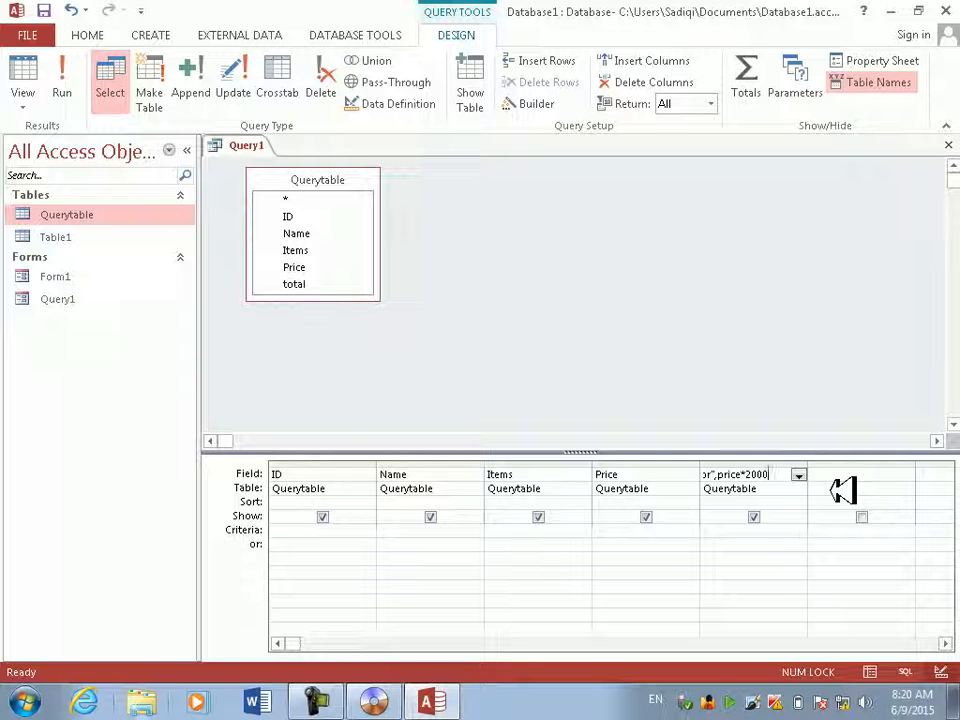
type(")))")
key("Return")
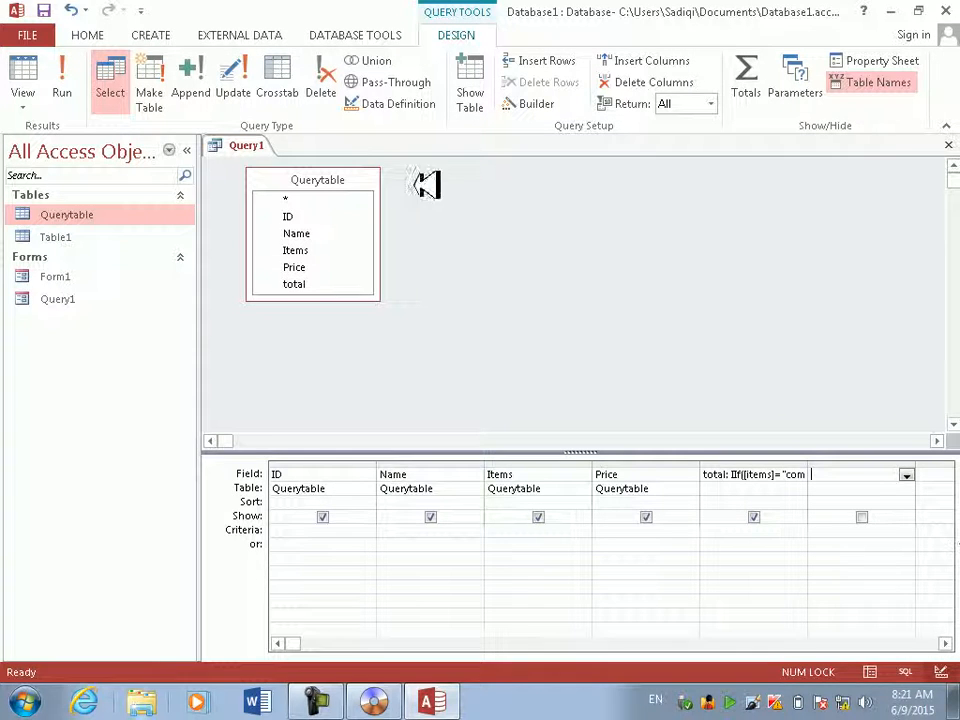
left_click(61, 80)
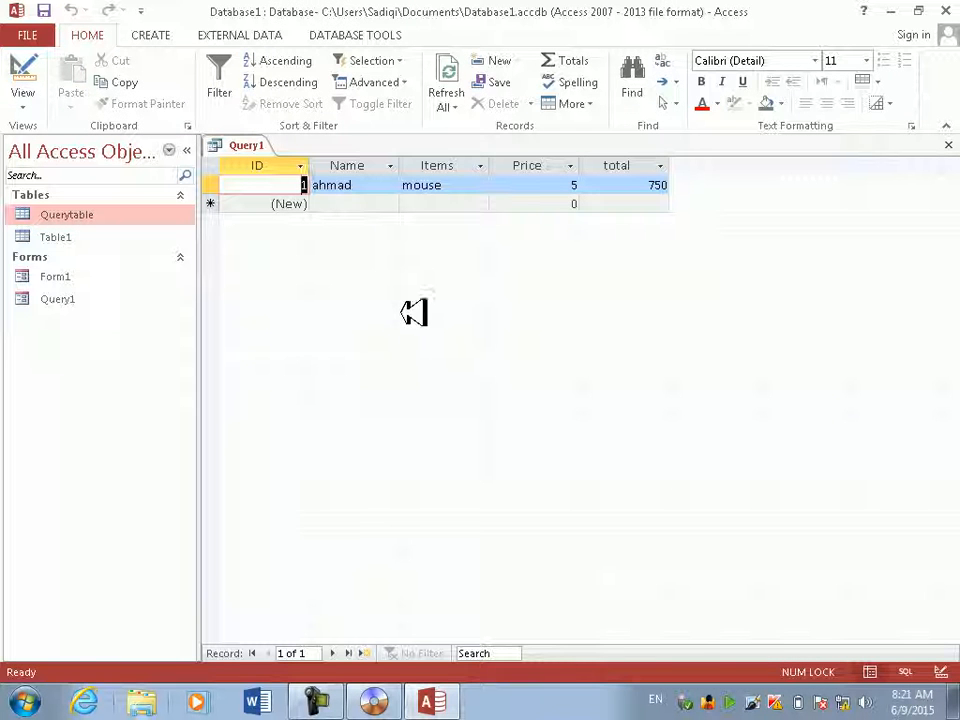
Step: Delete the mouse record from the query's datasheet and confirm the deletion
left_click(557, 188)
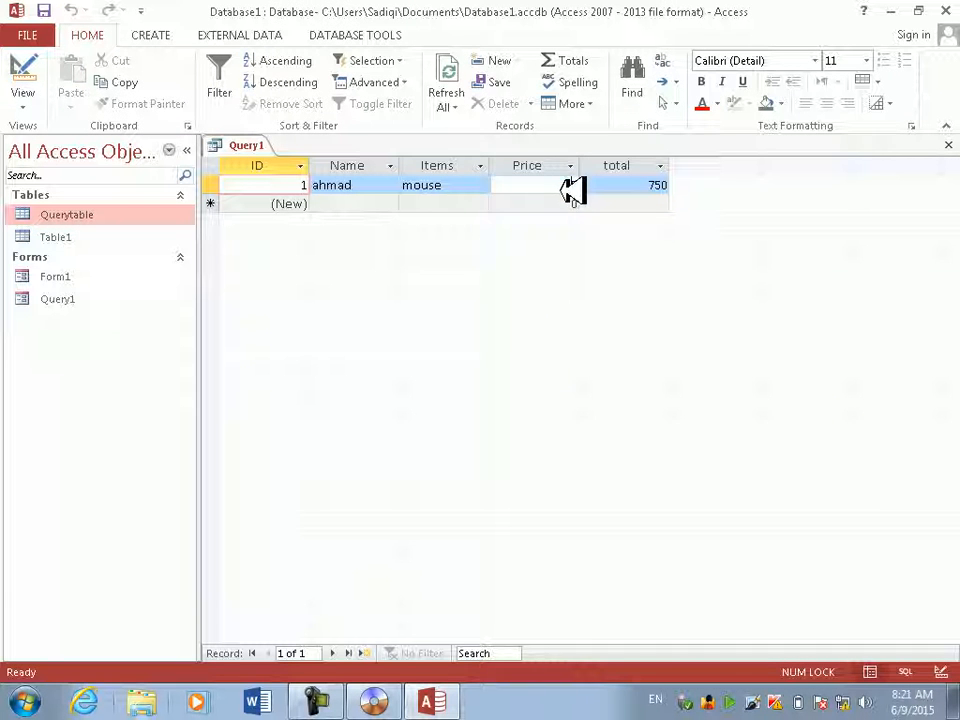
key("BackSpace")
left_click(458, 187)
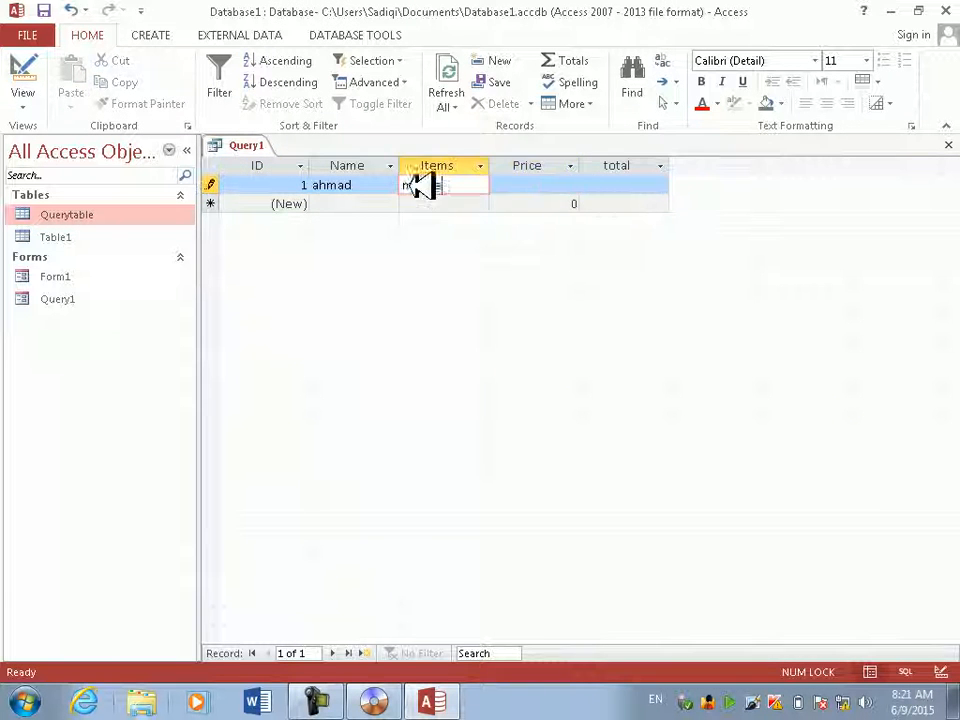
left_click(212, 186)
key("Delete")
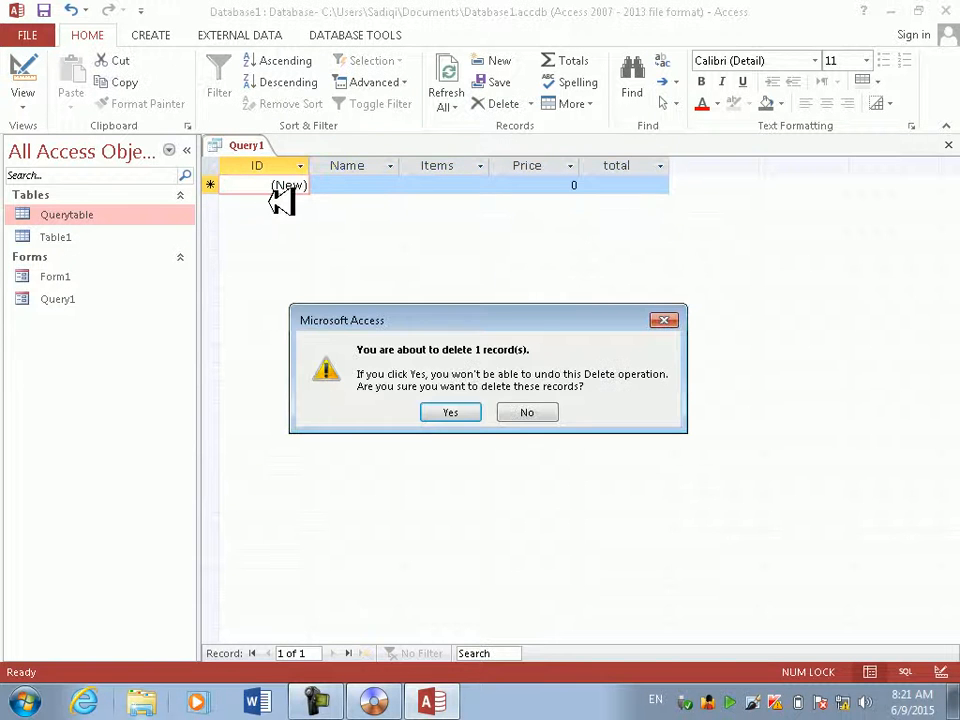
left_click(450, 412)
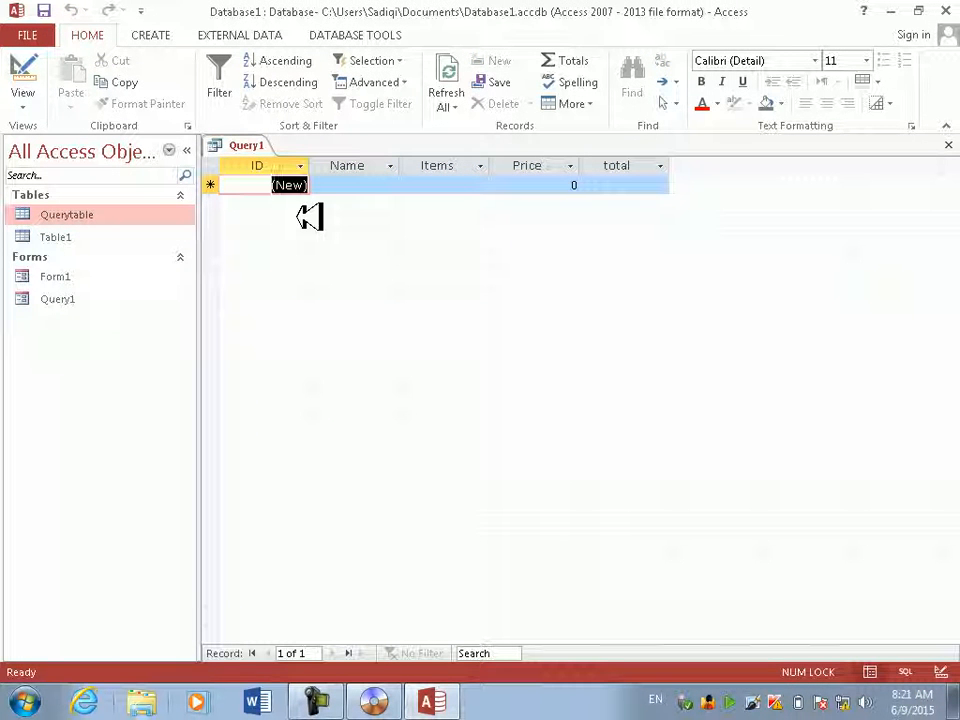
Step: Add a record in the query's datasheet with the customer's first name, item keyboard and price 3
key("Tab")
type("ahmad")
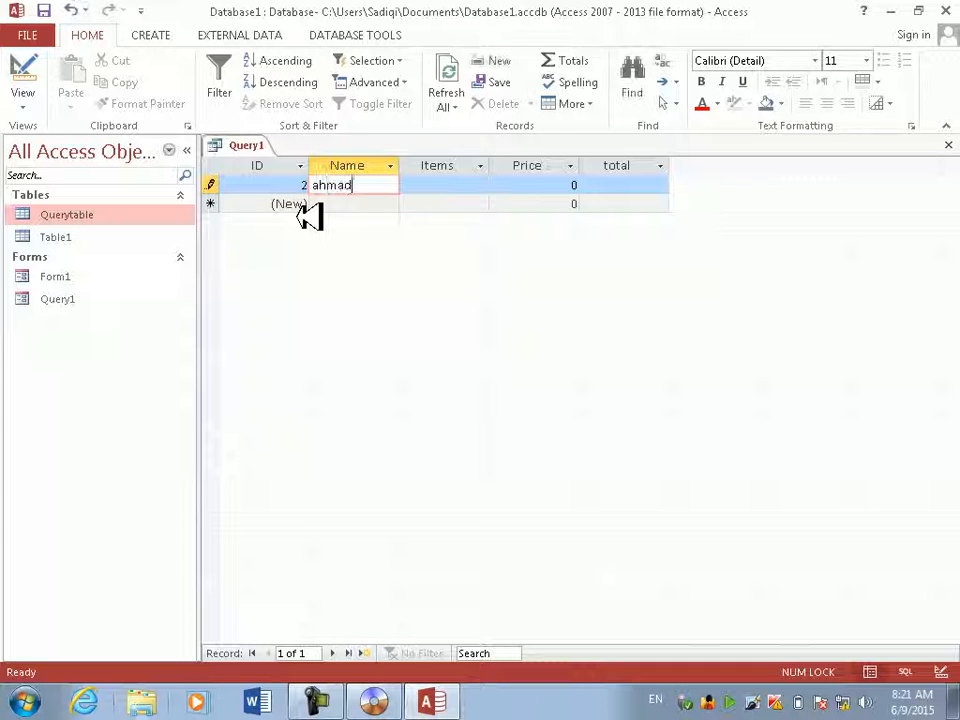
key("Tab")
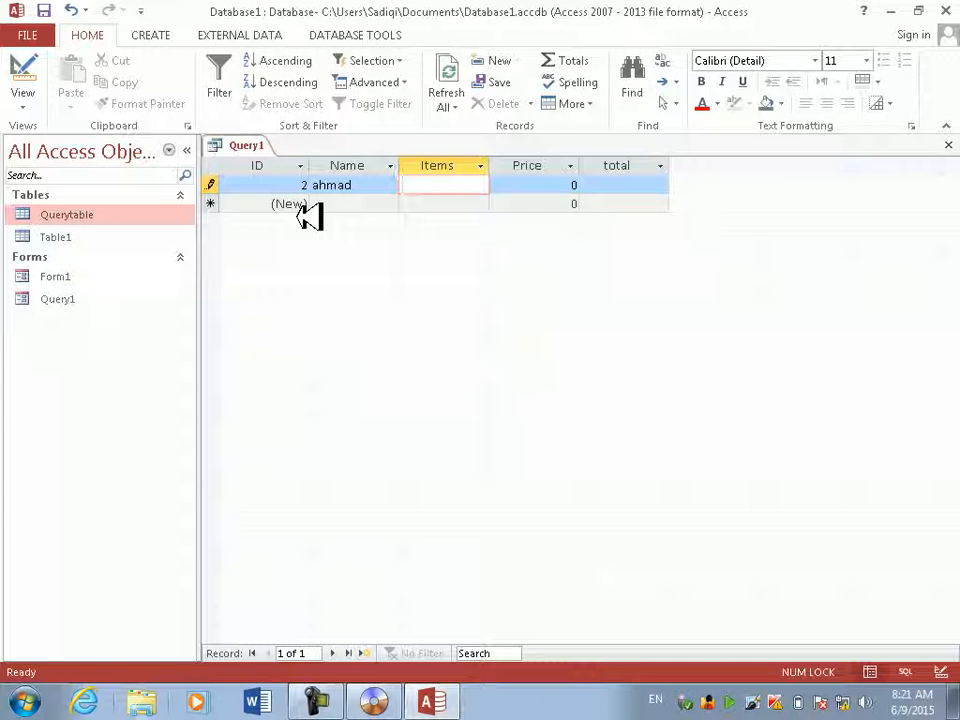
type("kibo")
key("BackSpace")
key("BackSpace")
key("BackSpace")
type("eyar")
type("oard")
key("Tab")
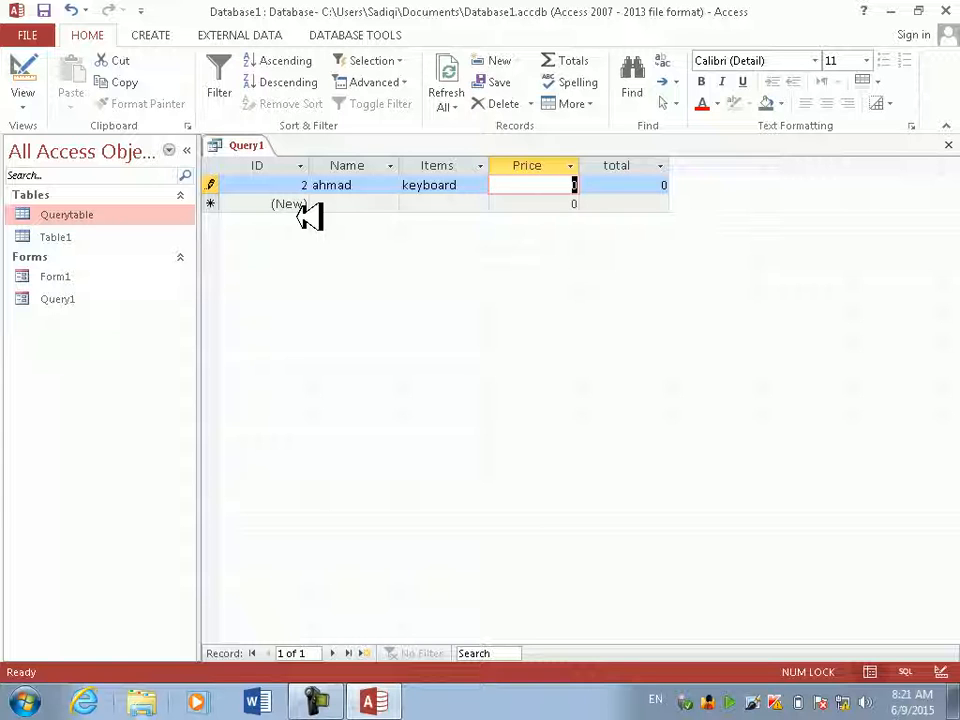
type("2")
type("3")
key("Tab")
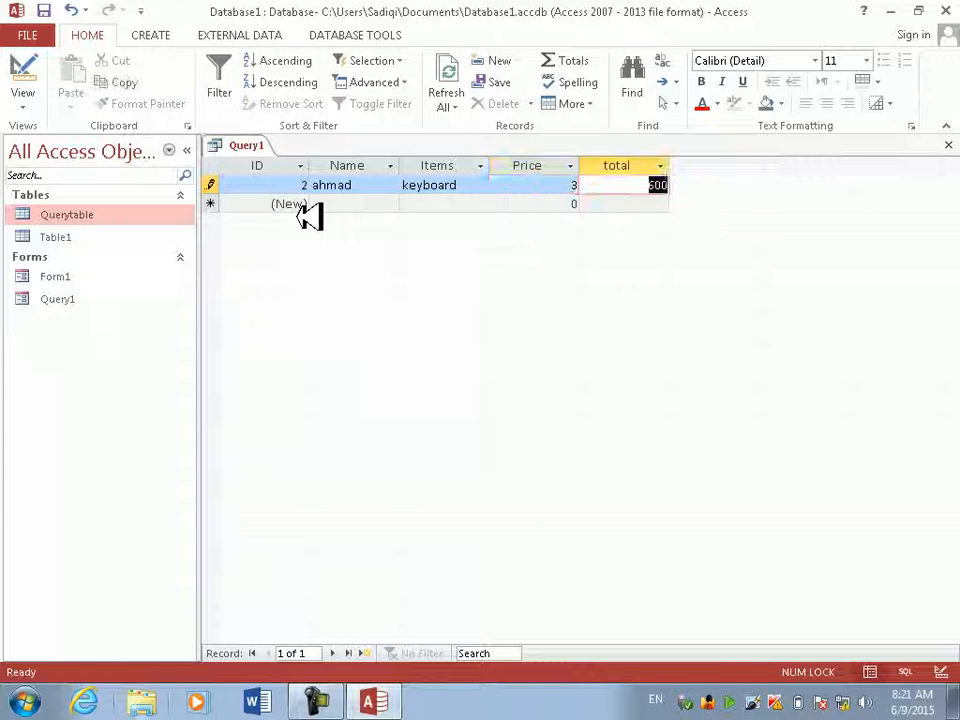
left_click(545, 165)
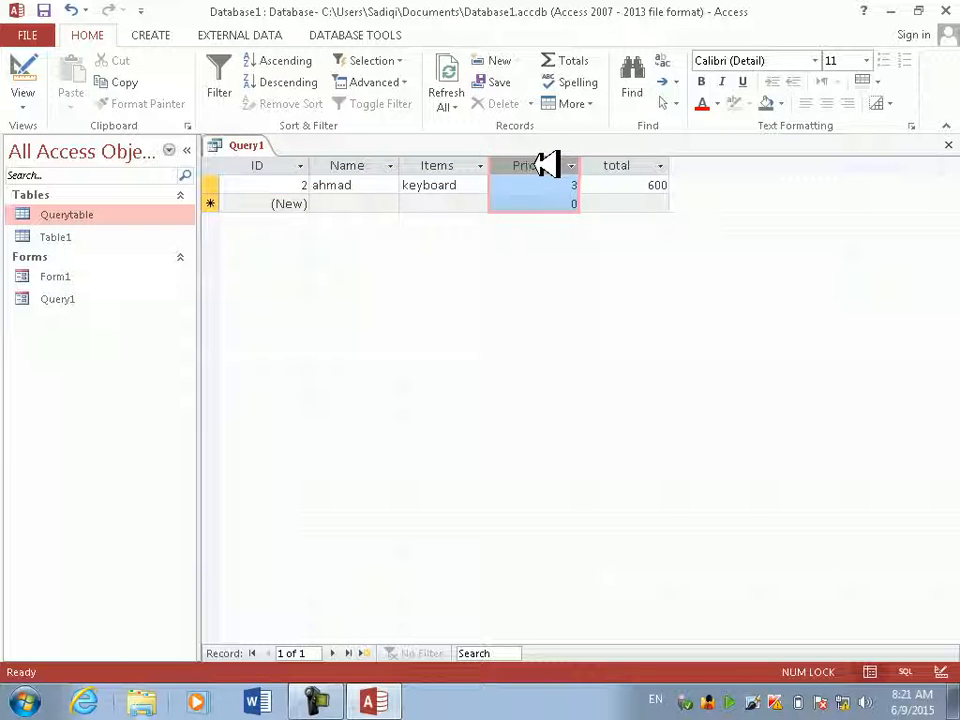
right_click(547, 165)
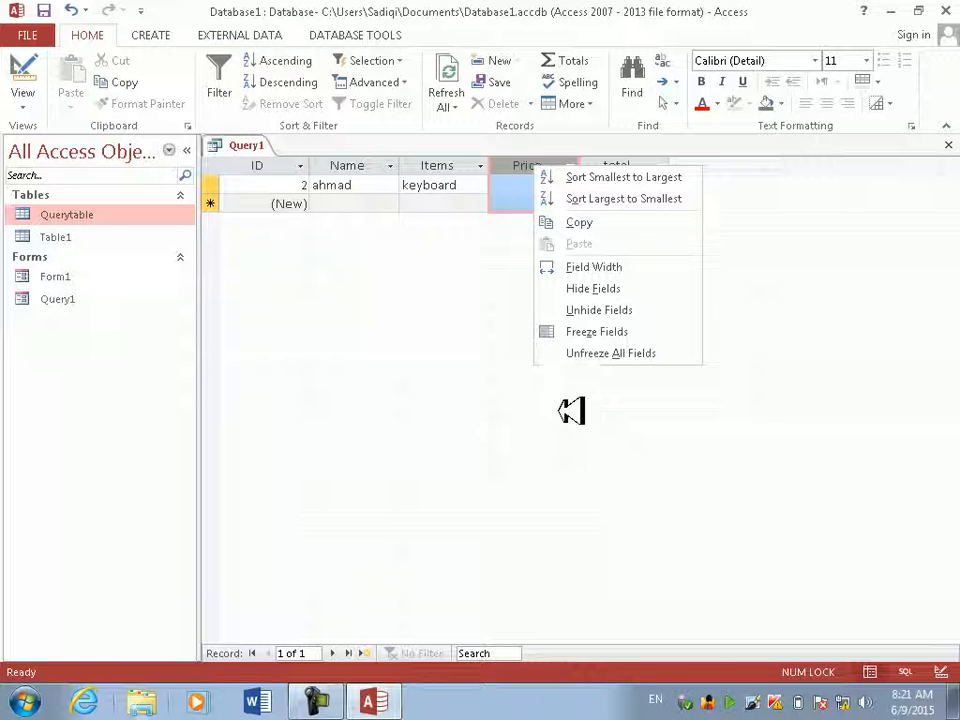
left_click(450, 287)
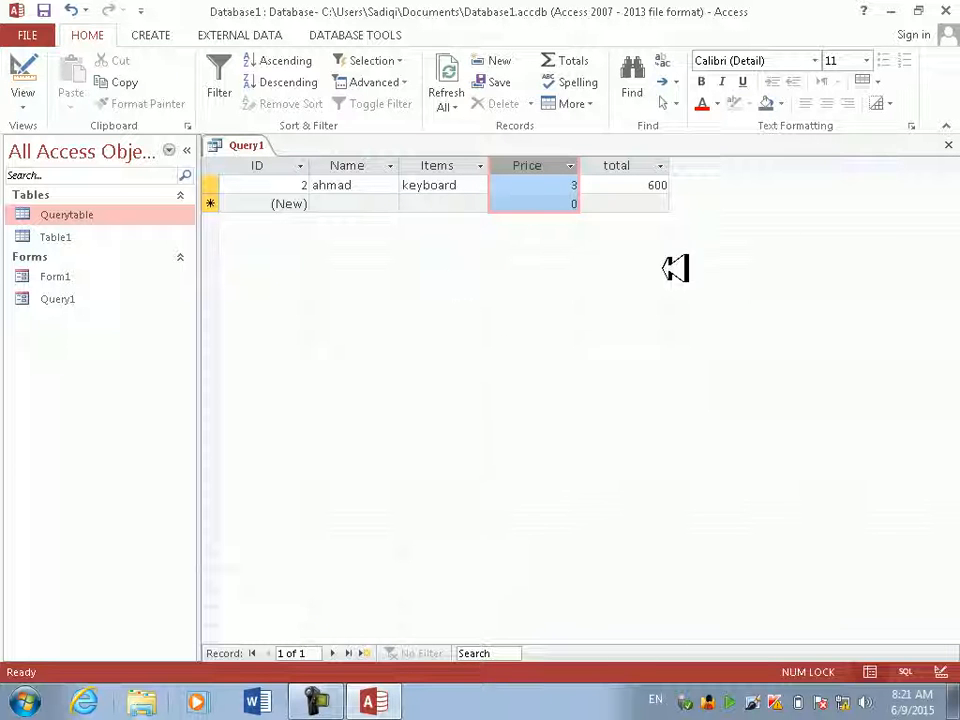
Step: Close the query and discard its design without saving
left_click(947, 145)
left_click(420, 400)
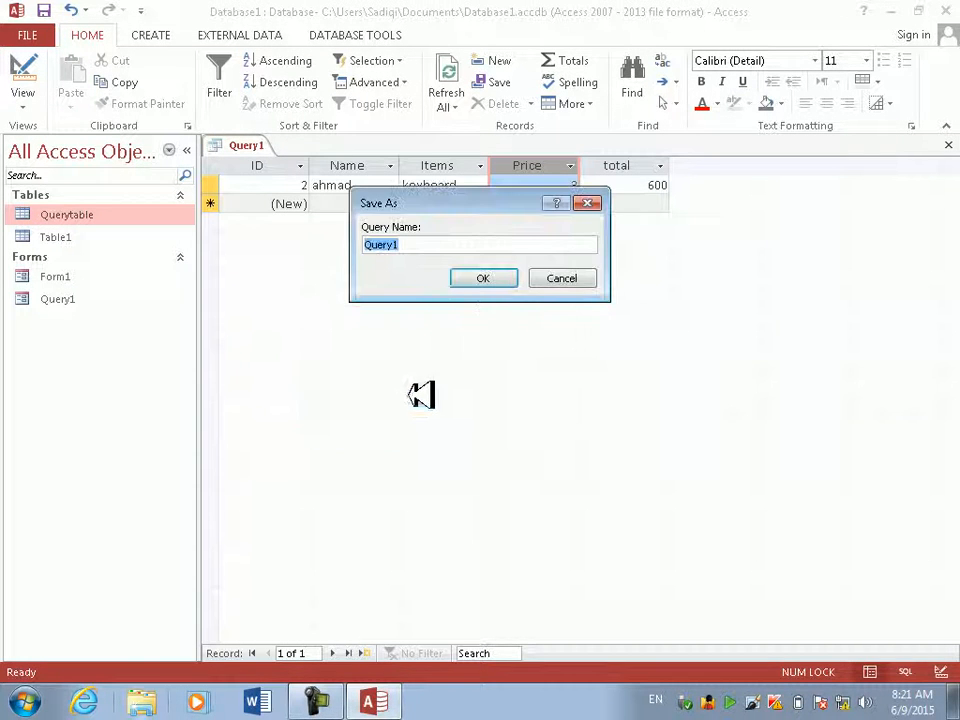
left_click(582, 280)
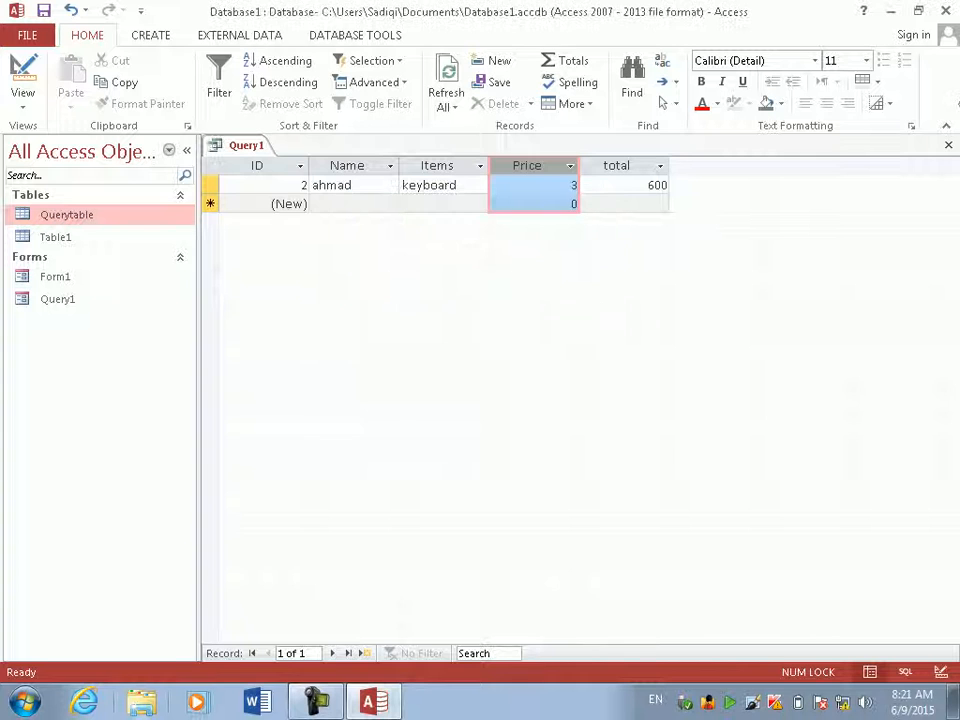
left_click(949, 142)
left_click(492, 402)
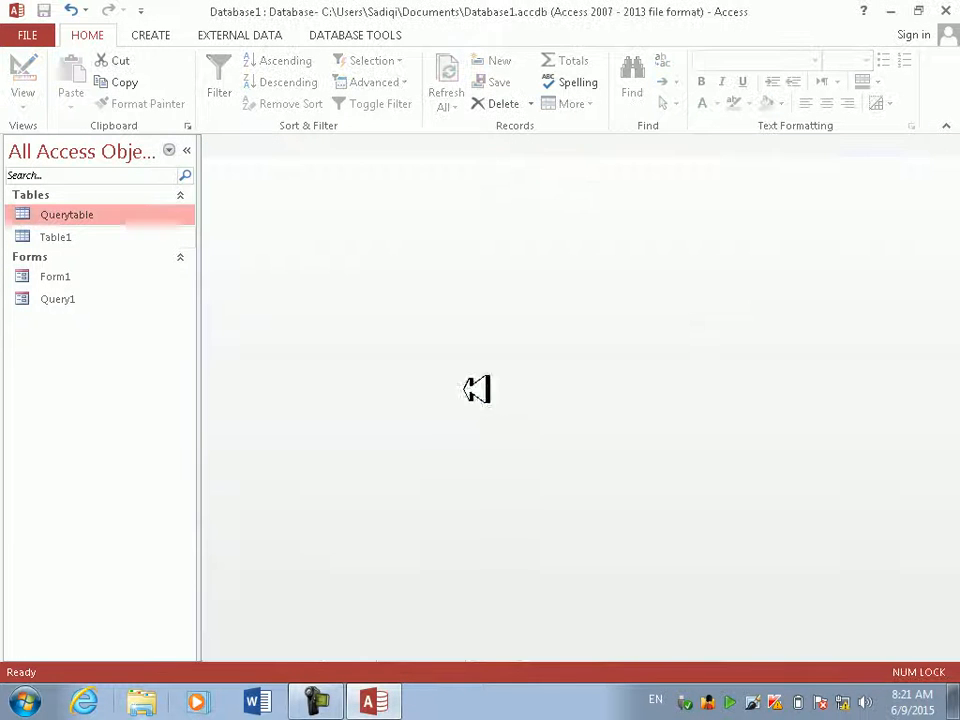
Step: Open Querytable, rename its Price field to Qty and close the table
right_click(56, 214)
left_click(100, 230)
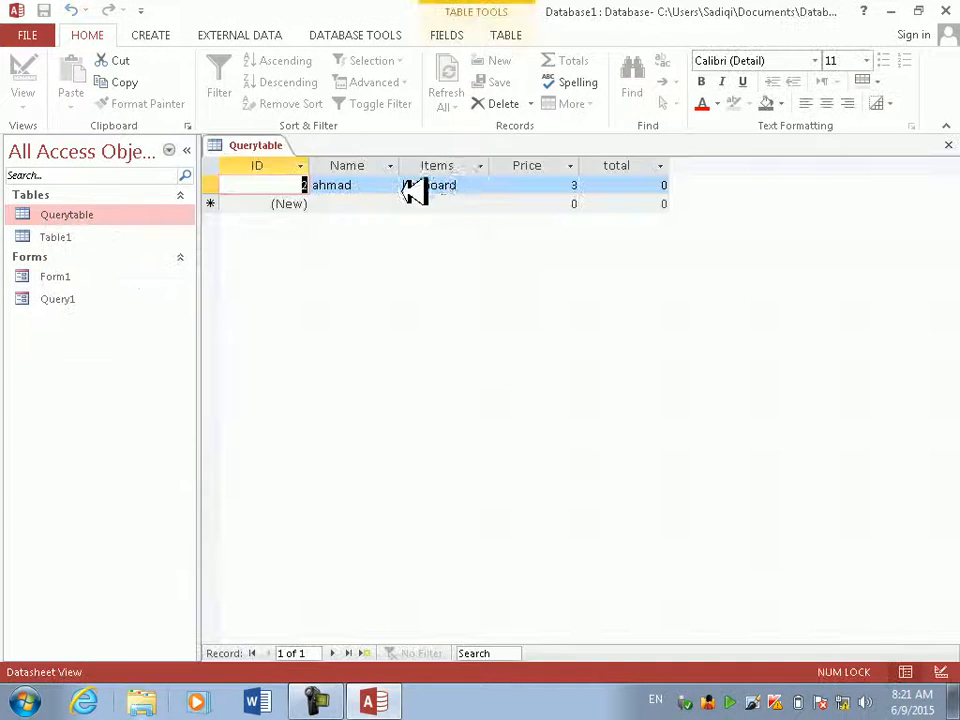
double_click(553, 165)
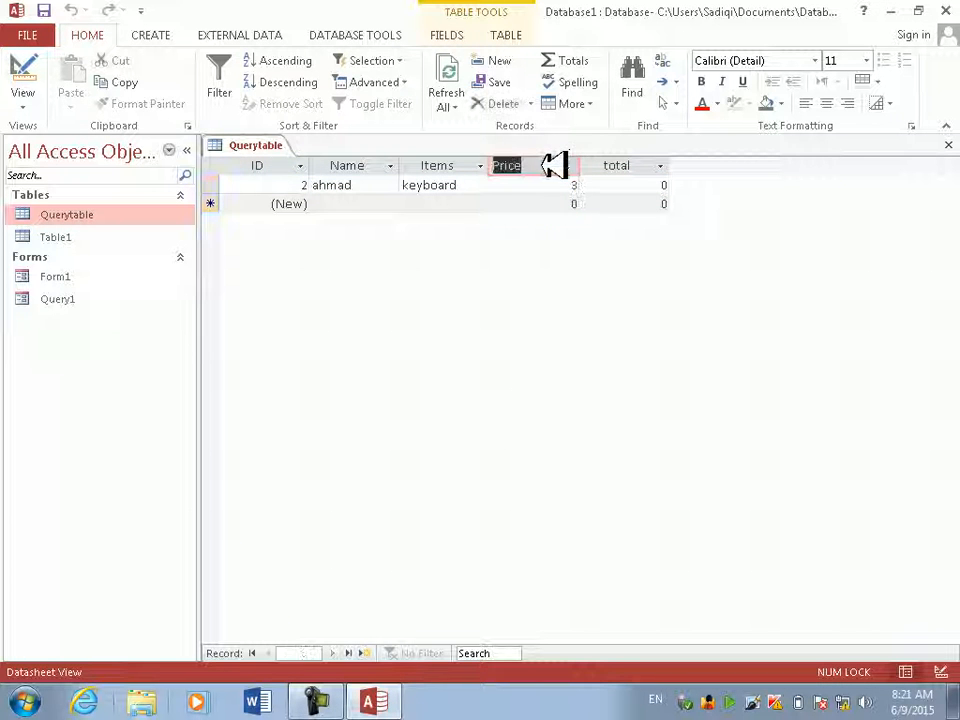
type("Qun")
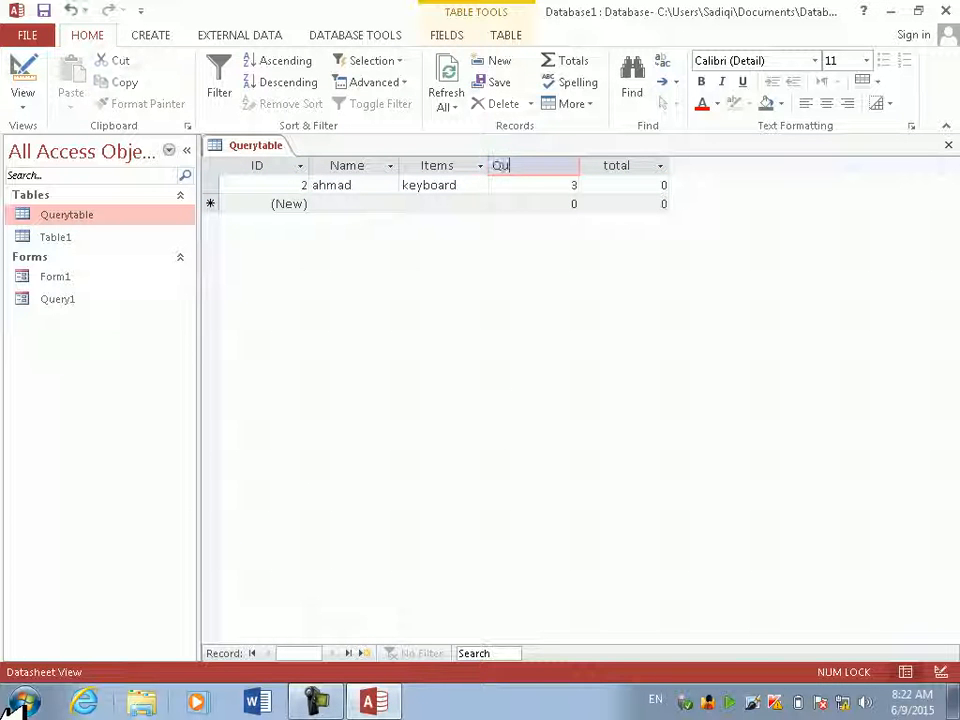
key("BackSpace")
key("BackSpace")
type("tity")
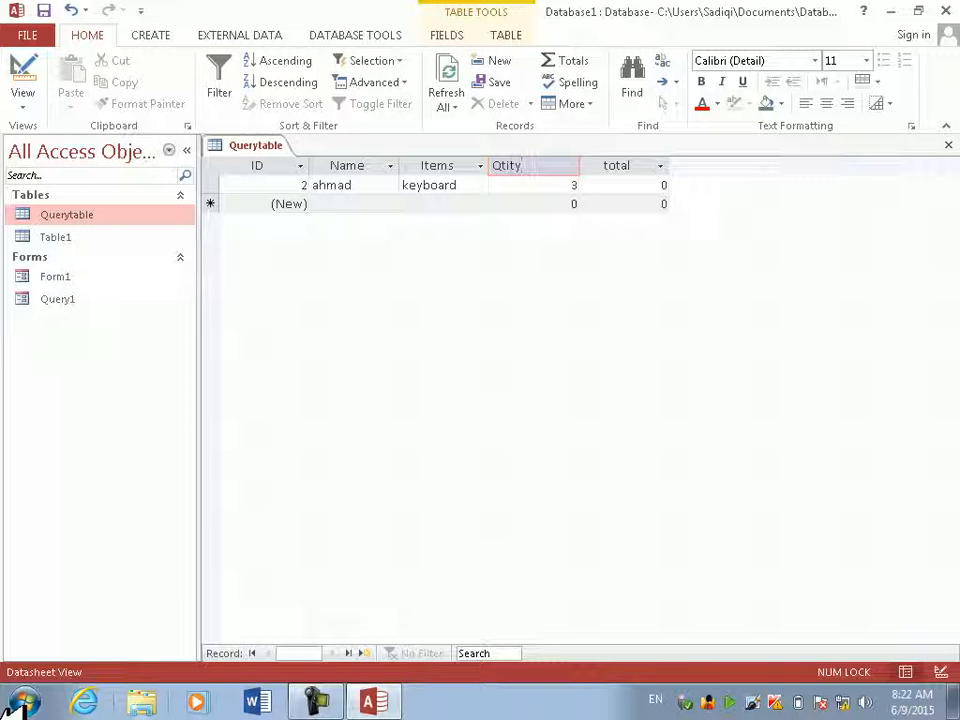
key("BackSpace")
type("y")
key("Return")
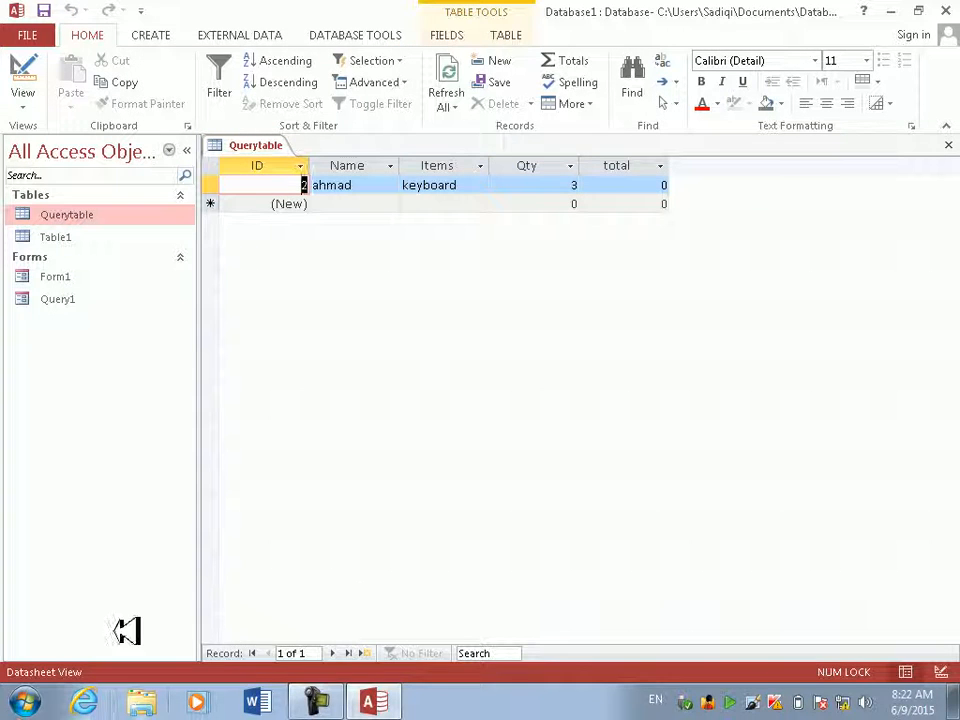
left_click(950, 141)
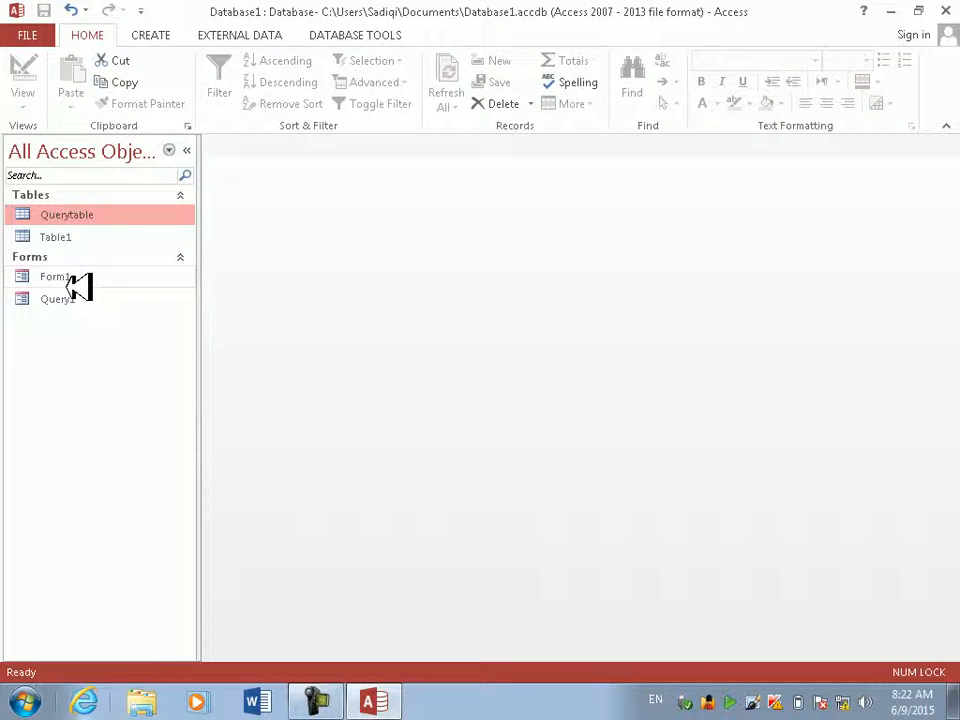
Step: Create a new query in design view and add Querytable as its source
left_click(158, 35)
left_click(278, 88)
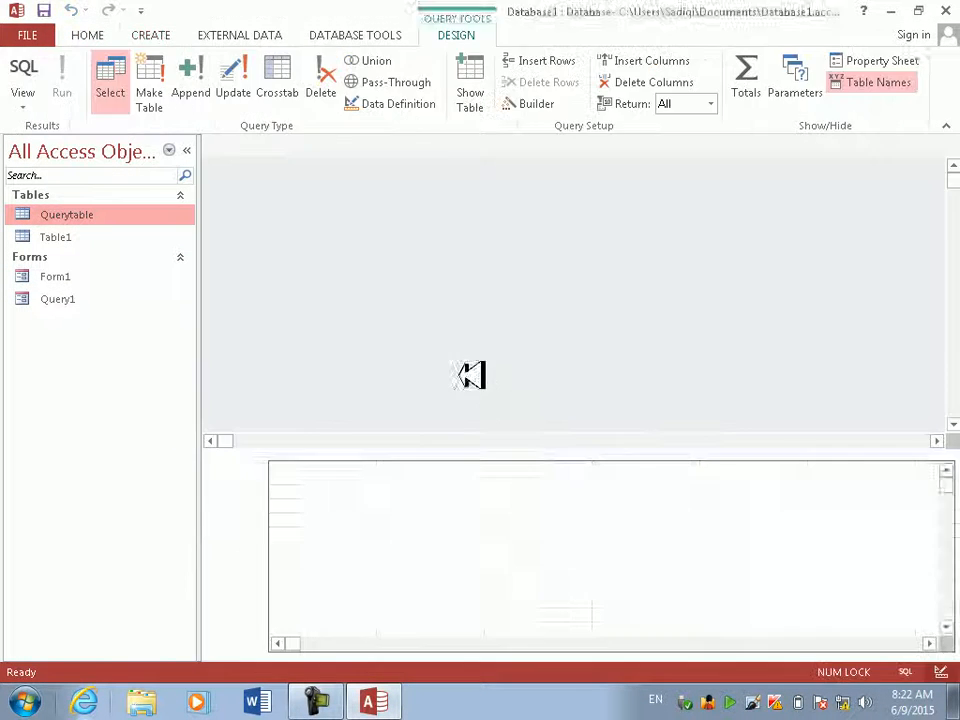
key("Return")
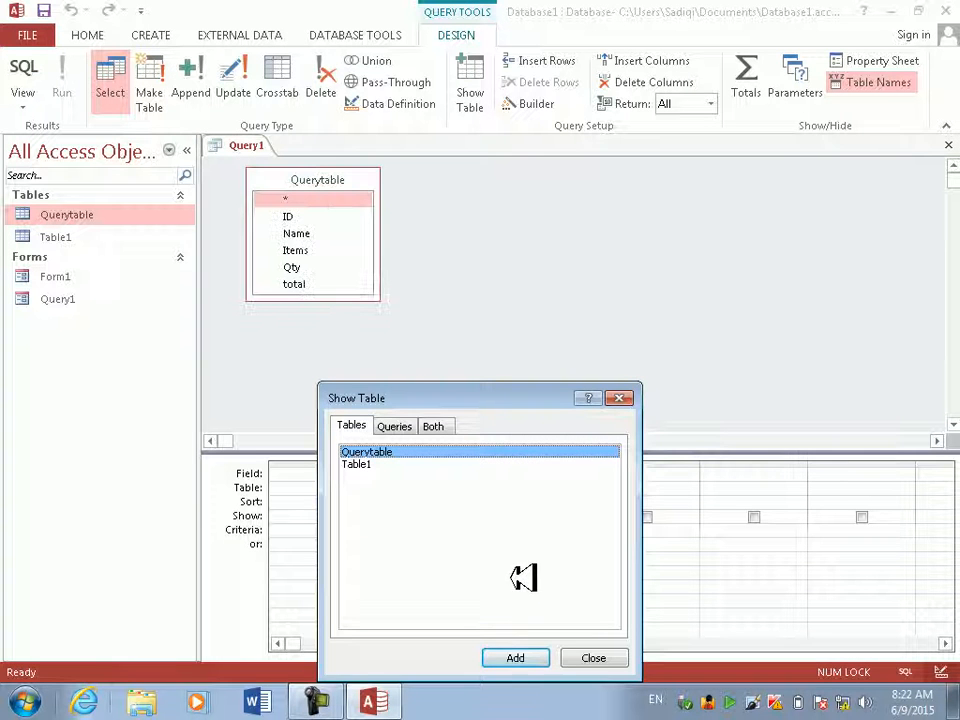
left_click(580, 657)
double_click(332, 171)
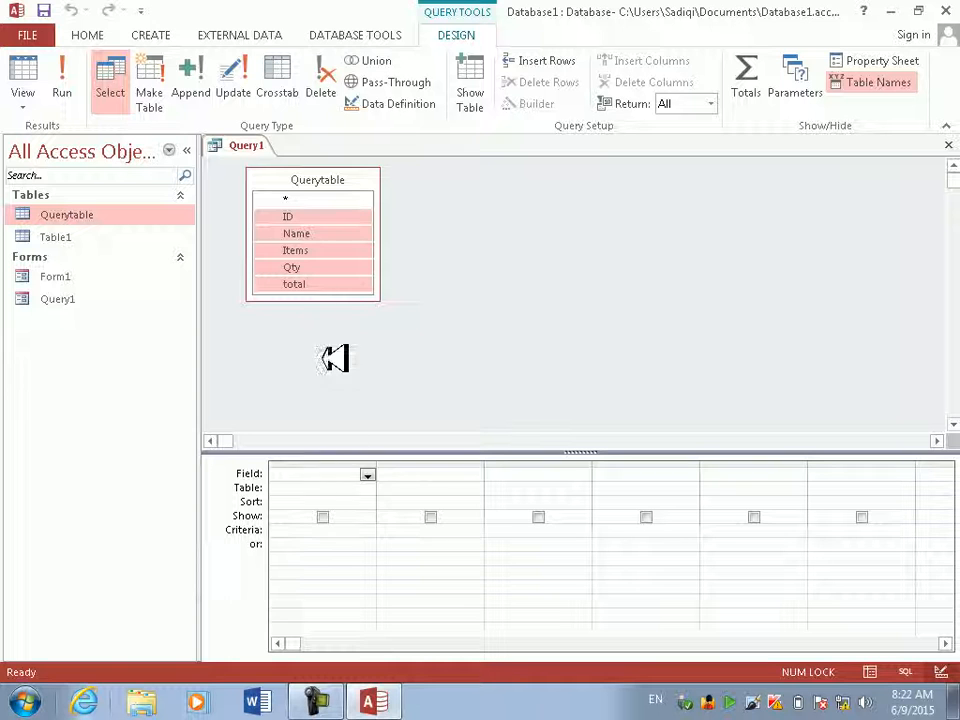
left_click_drag(300, 199, 321, 487)
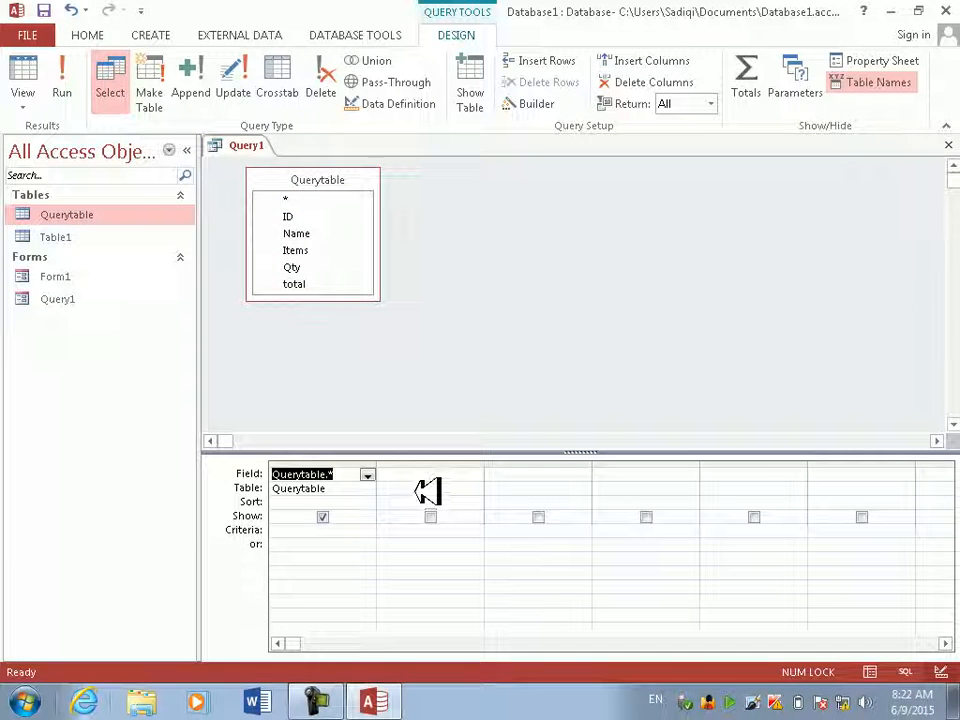
key("ctrl+z")
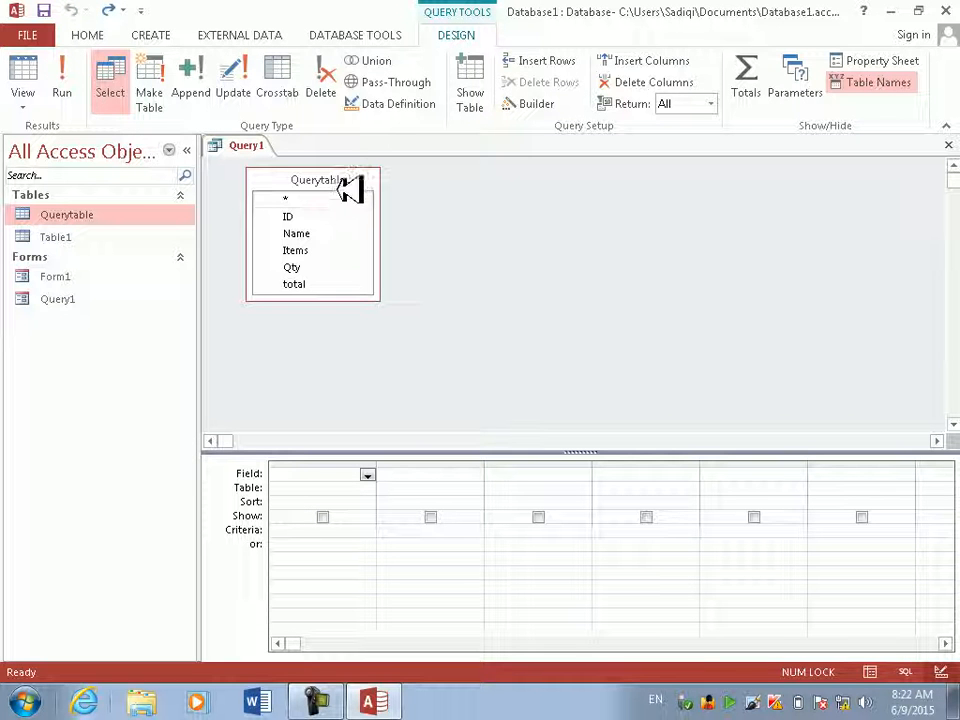
Step: Add the ID, Name, Items, Qty and total fields of Querytable to the query's design grid
double_click(348, 178)
left_click_drag(336, 212, 343, 482)
Step: Open the query's total field in the Expression Builder and begin a total:iif( expression with an items condition for the computer item
left_click(735, 464)
left_click(739, 471)
right_click(743, 474)
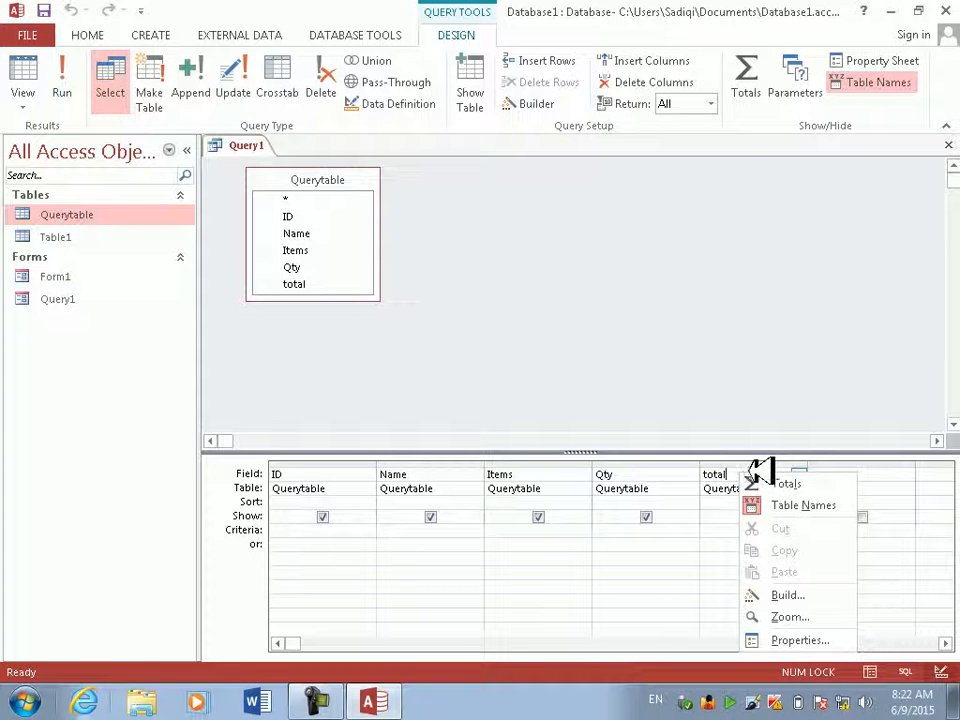
left_click(808, 597)
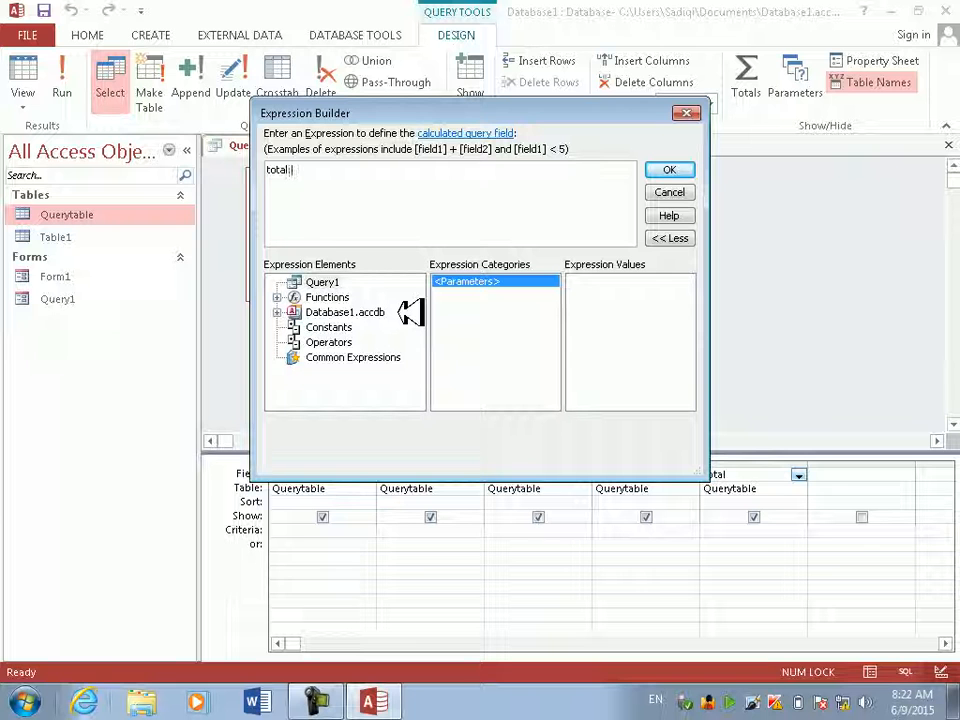
type(":")
type("iif(price")
key("BackSpace")
key("BackSpace")
key("BackSpace")
type("items=\"computer\",")
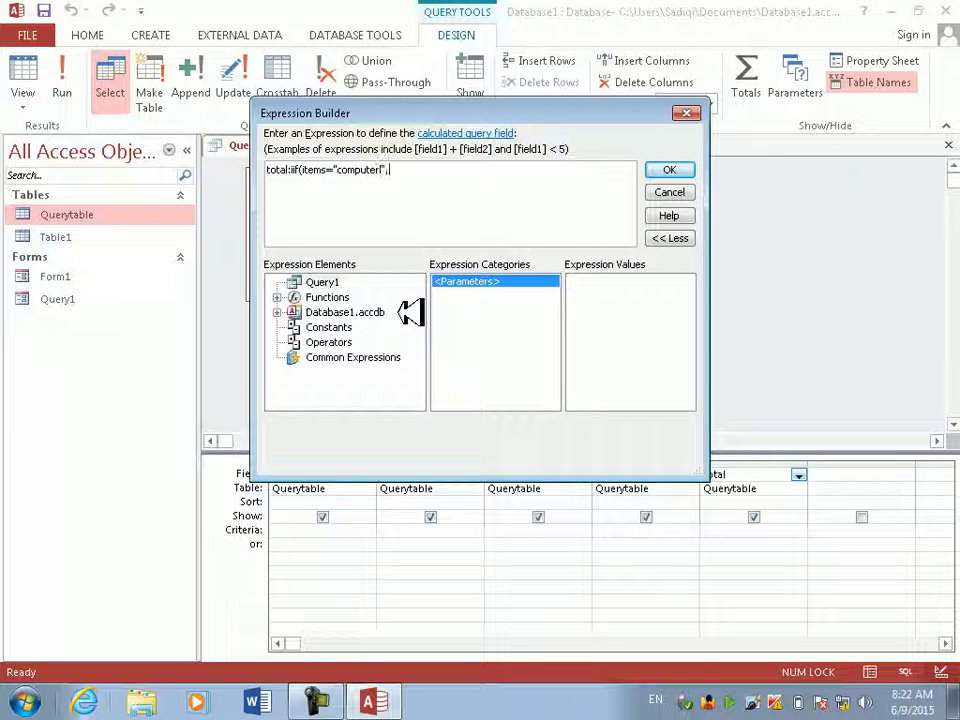
Step: Give the computer condition the result qty*4000 and begin a nested iif( as its false part
type("qty")
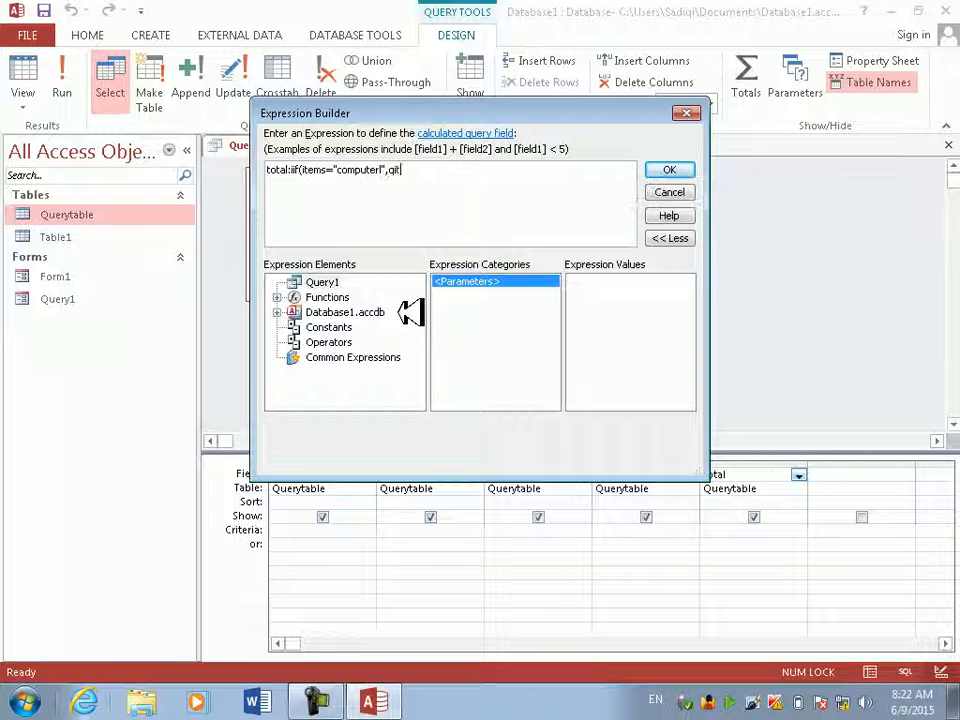
key("BackSpace")
key("BackSpace")
key("BackSpace")
key("BackSpace")
type("qty*4000,iif(")
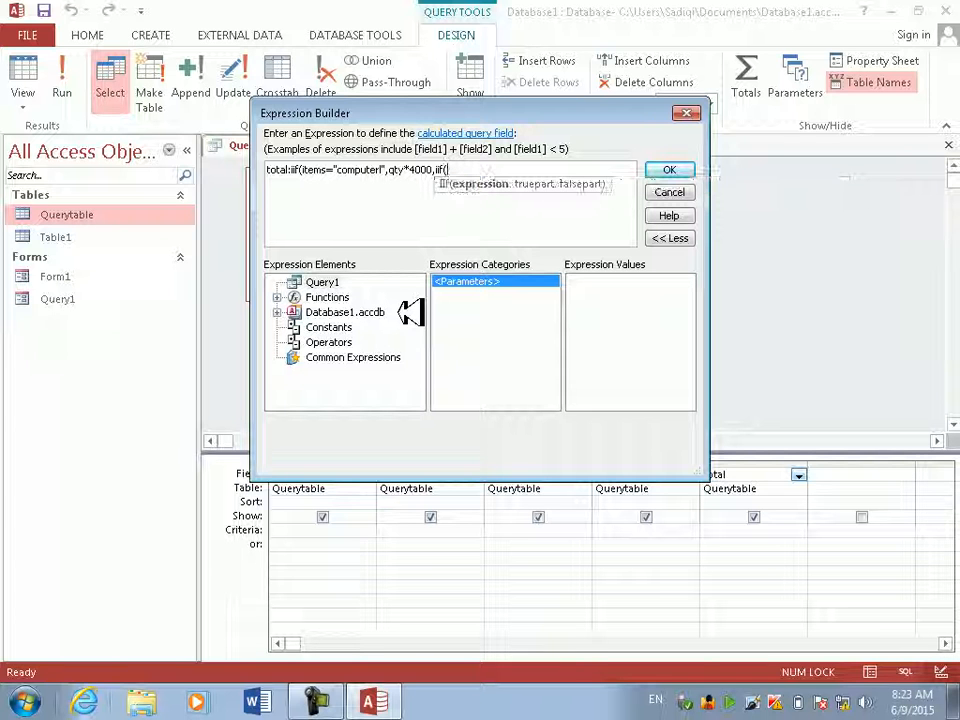
Step: Add the condition items="mouse" with the result qty*150 and begin another nested iif( in the total expression
type("items=\"")
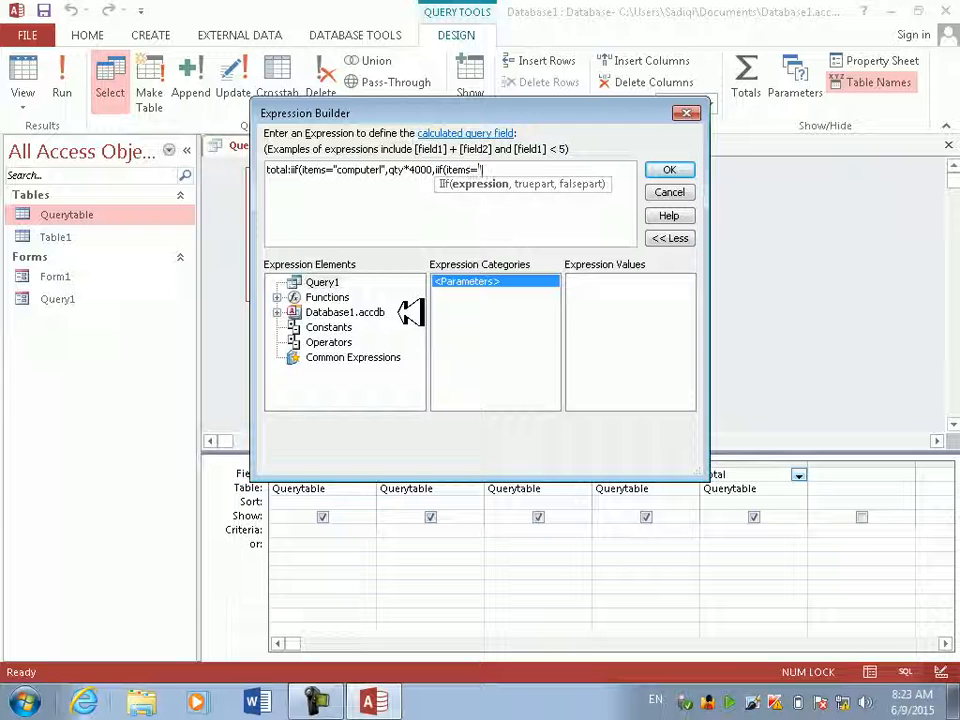
type("mouse\",")
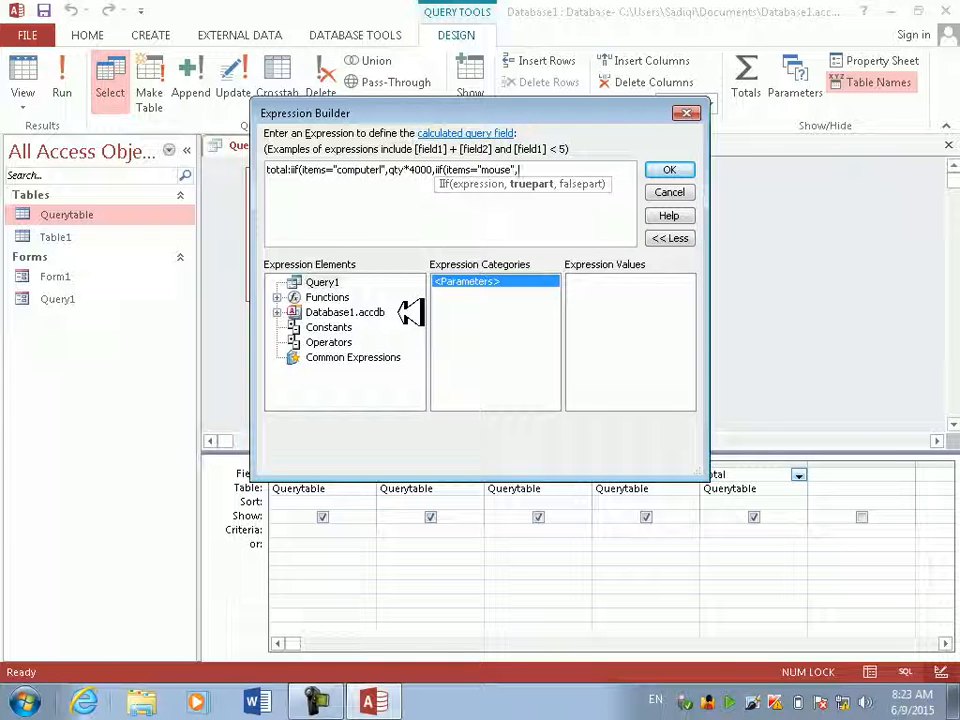
type("qty")
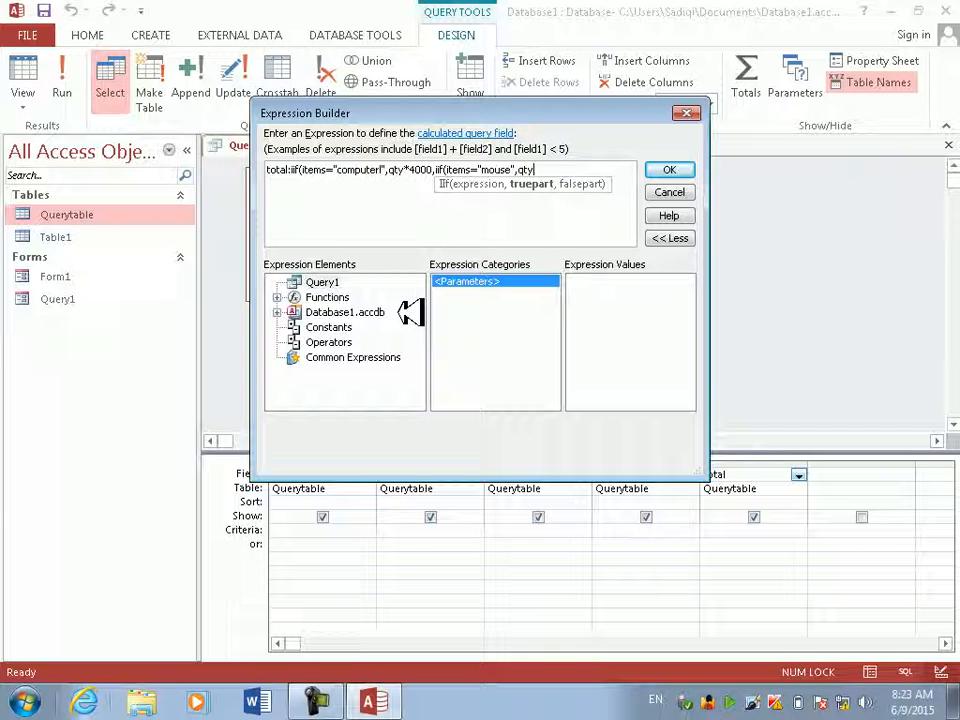
type("*")
type("2")
type("50")
type(",iif")
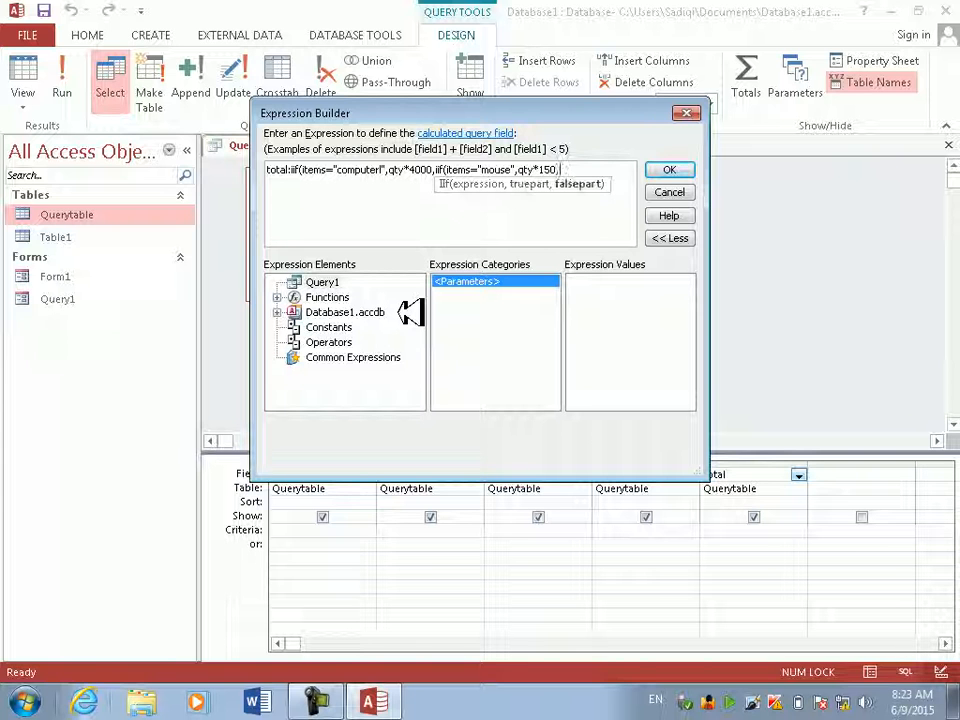
type("(")
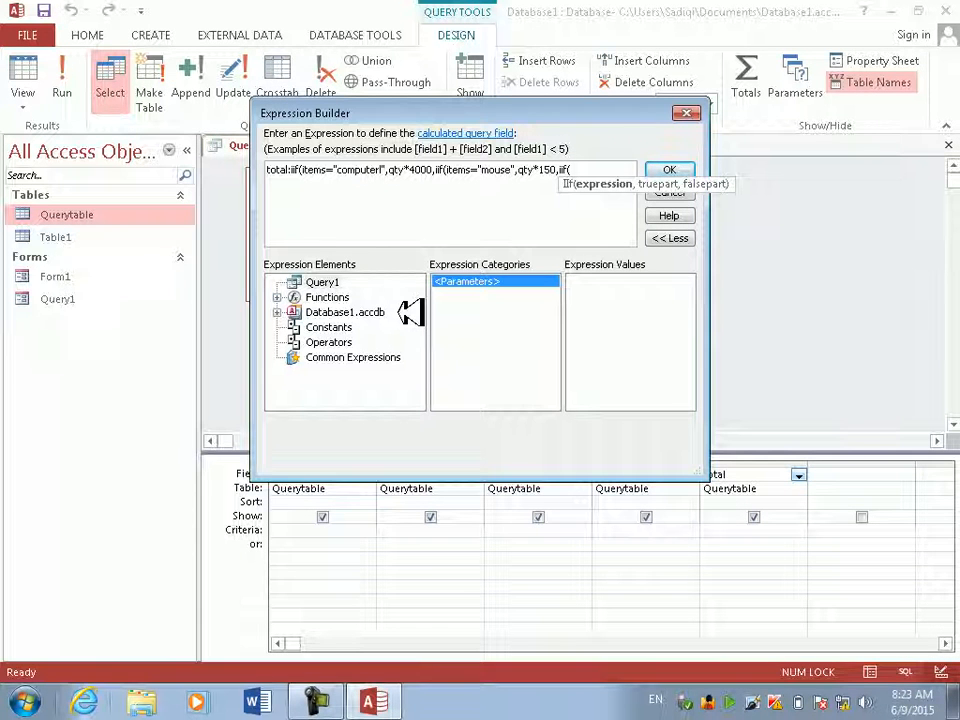
Step: Add the condition items="keybaord" with the result qty*300, followed by another nested iif(
type("items=\"keb")
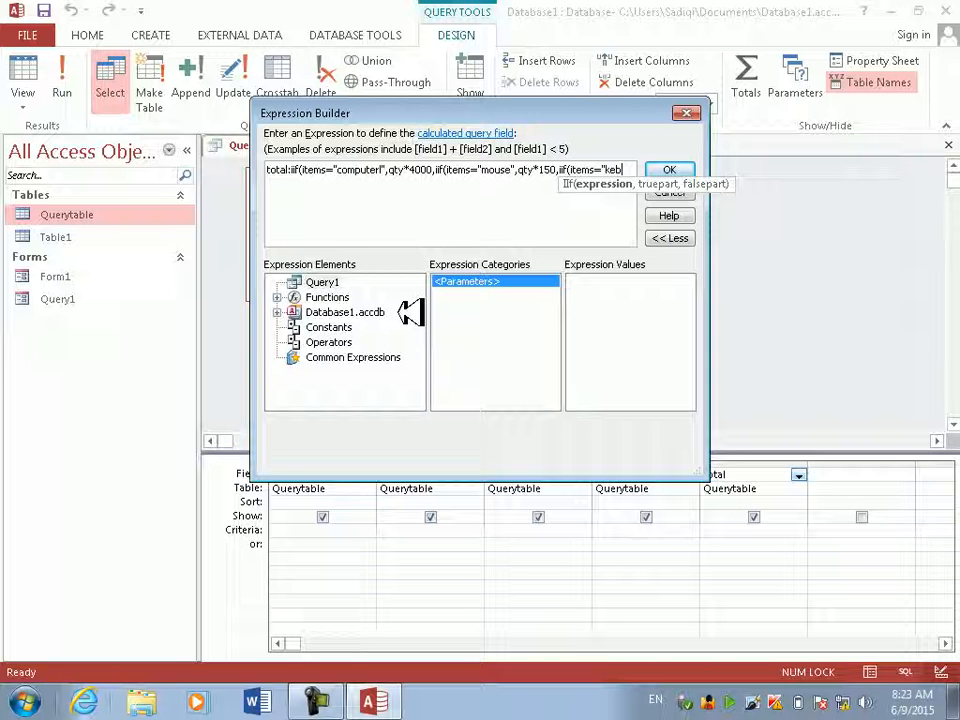
key("BackSpace")
type("ybaord")
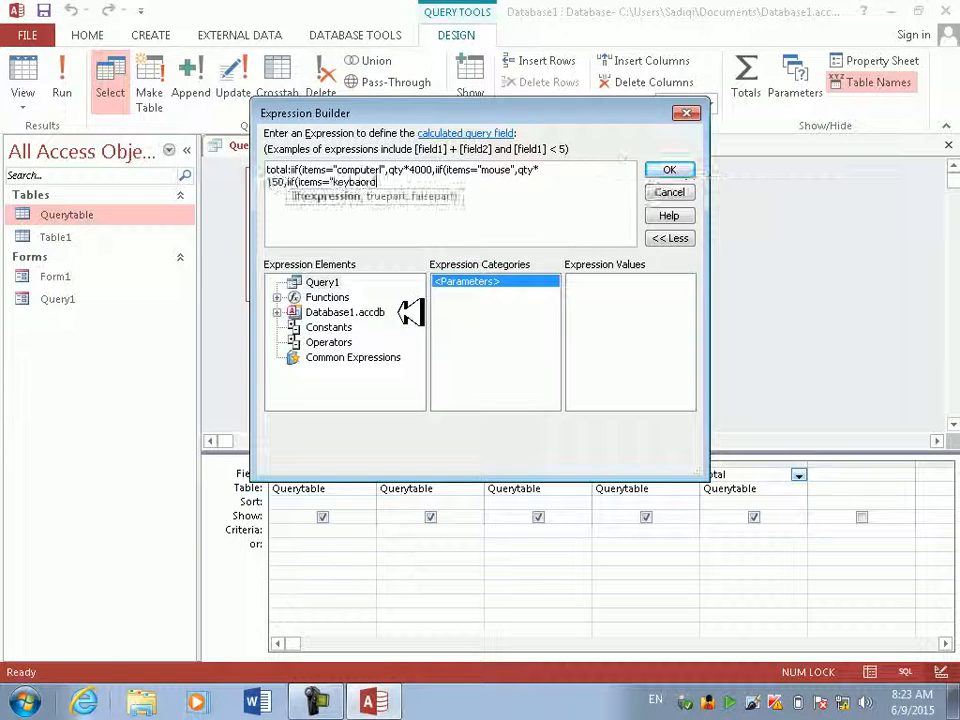
key("BackSpace")
type("\",qty")
key("BackSpace")
key("BackSpace")
key("BackSpace")
type("ty")
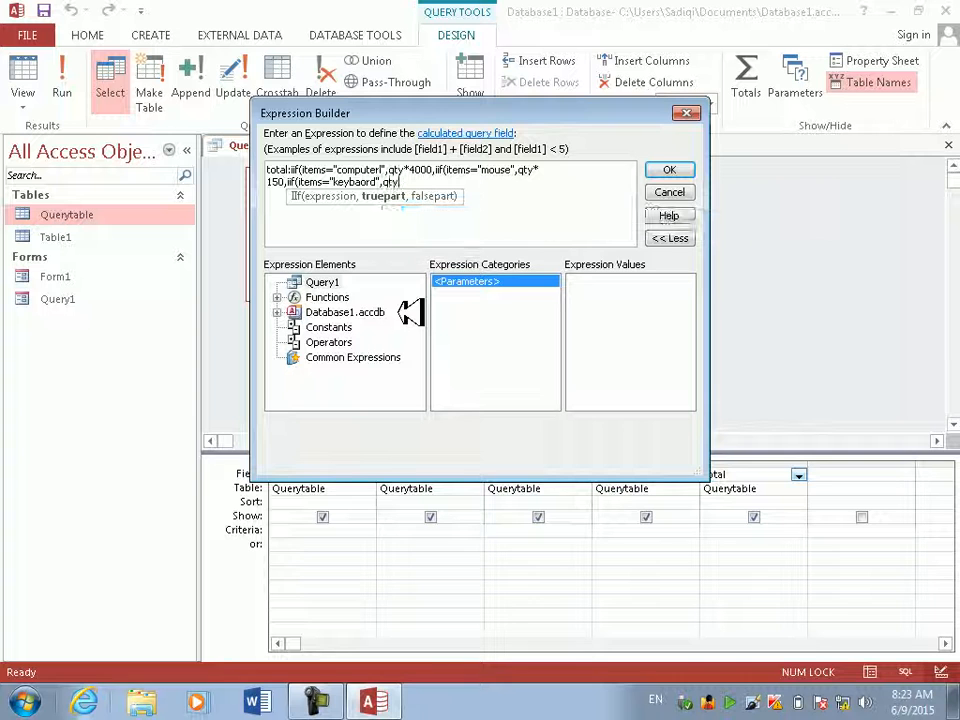
type("*")
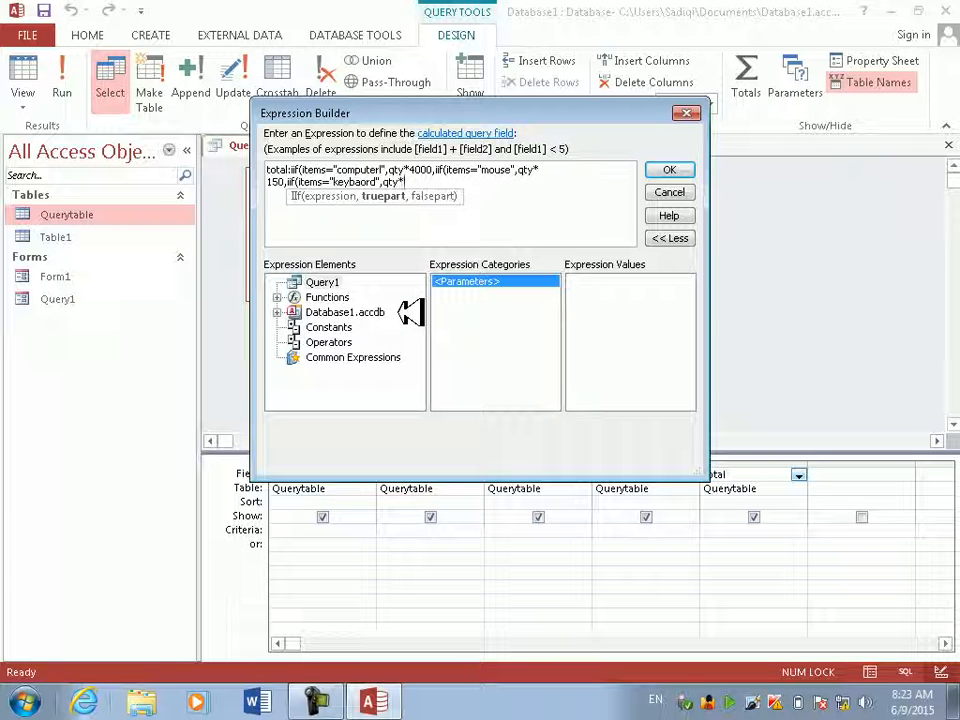
type("300,iif(")
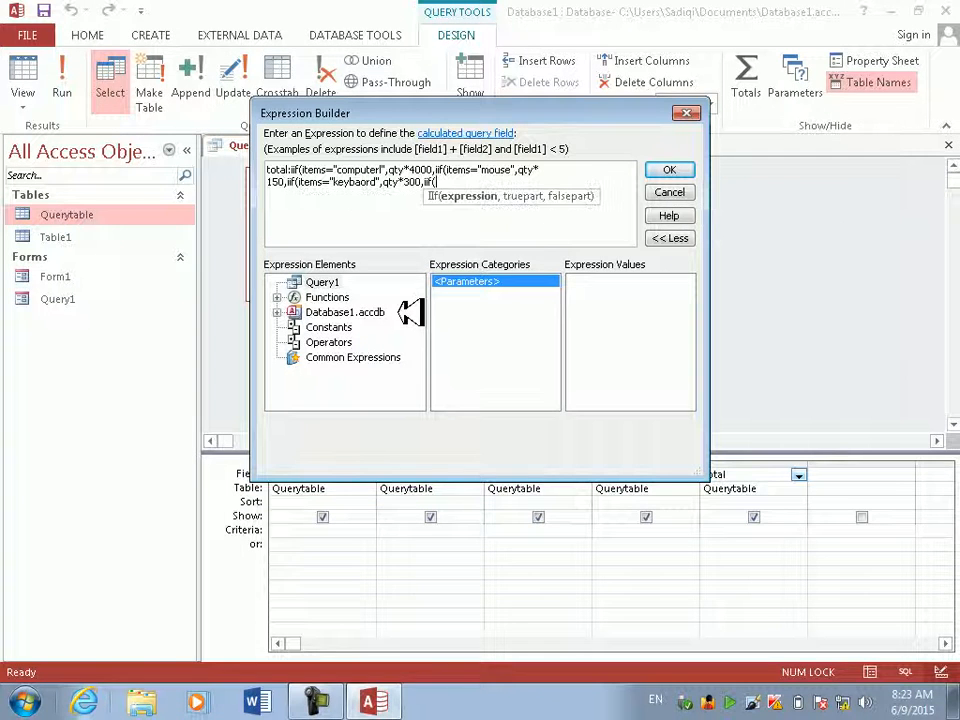
Step: Add the condition items="monitor" with the result qty*3000 and begin a further nested iif(
type("items=\"")
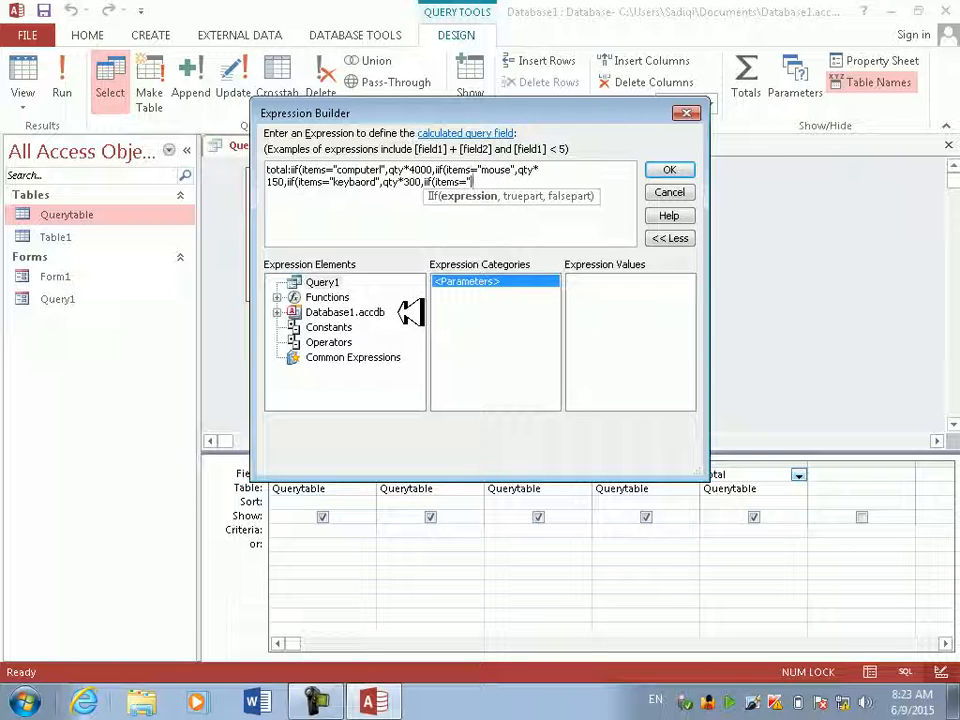
type("minitor\",")
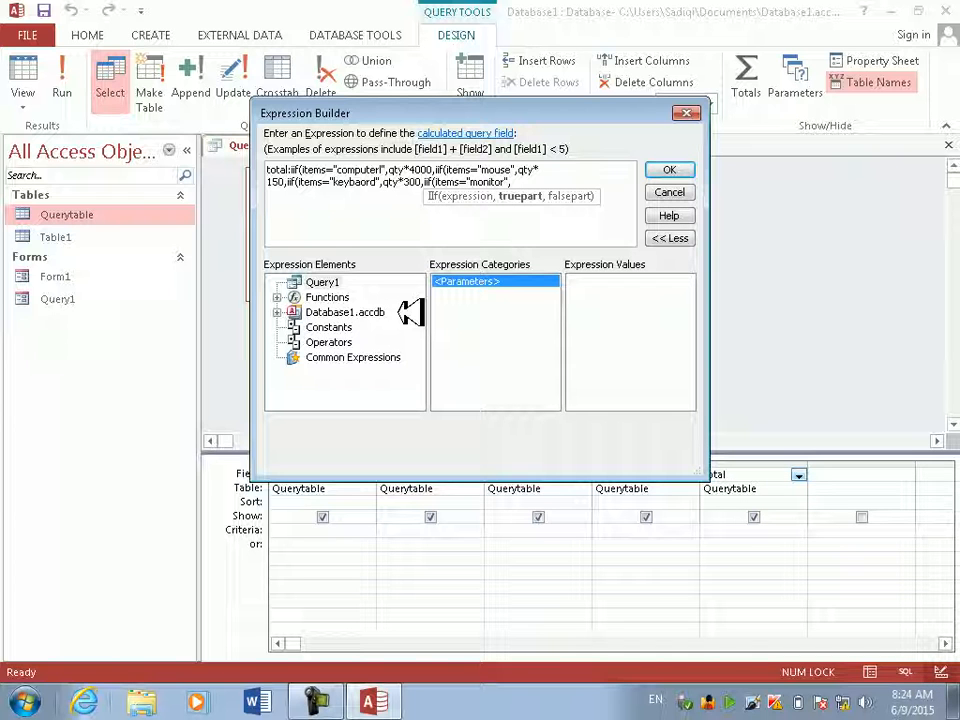
type("qty*")
type("000,iif")
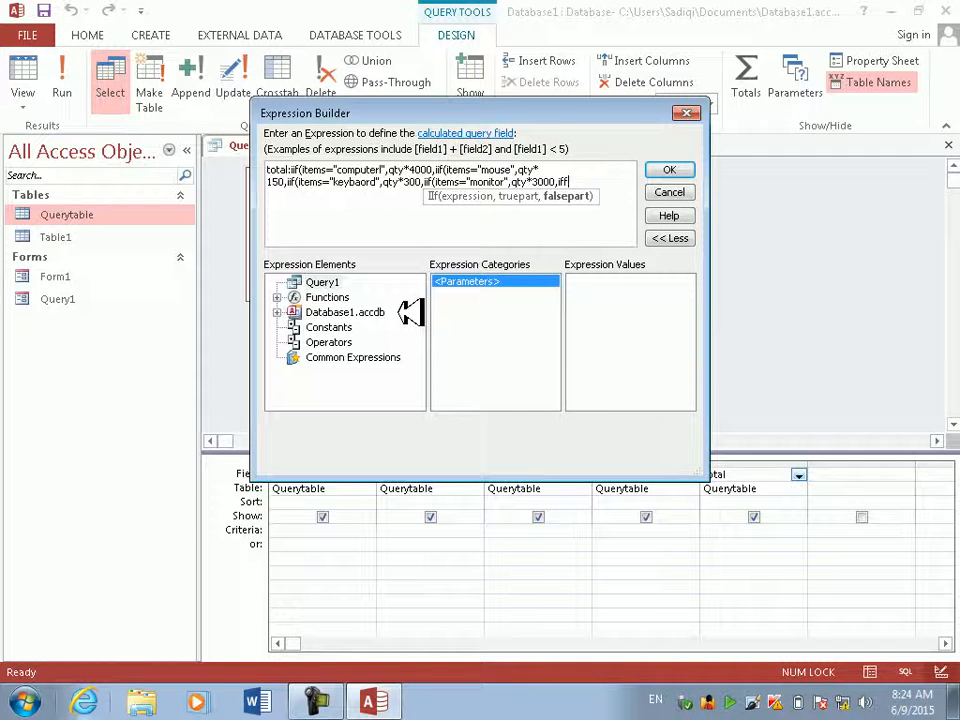
type("(")
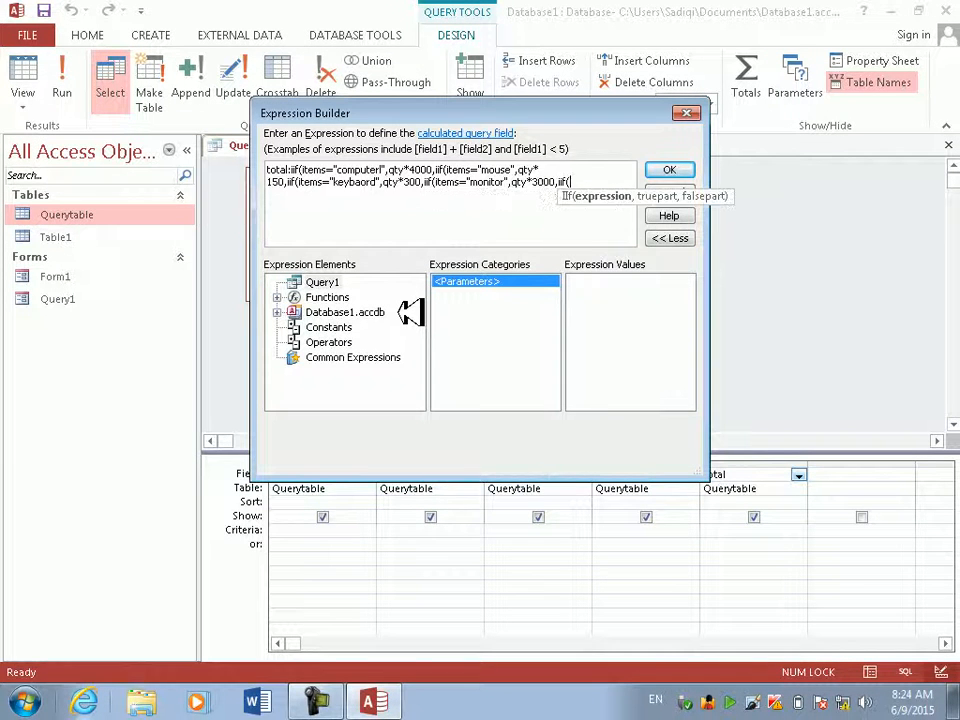
Step: Add the condition items="load speaker" with the result qty*500, close all five nested parentheses and accept the expression
type("items=\"")
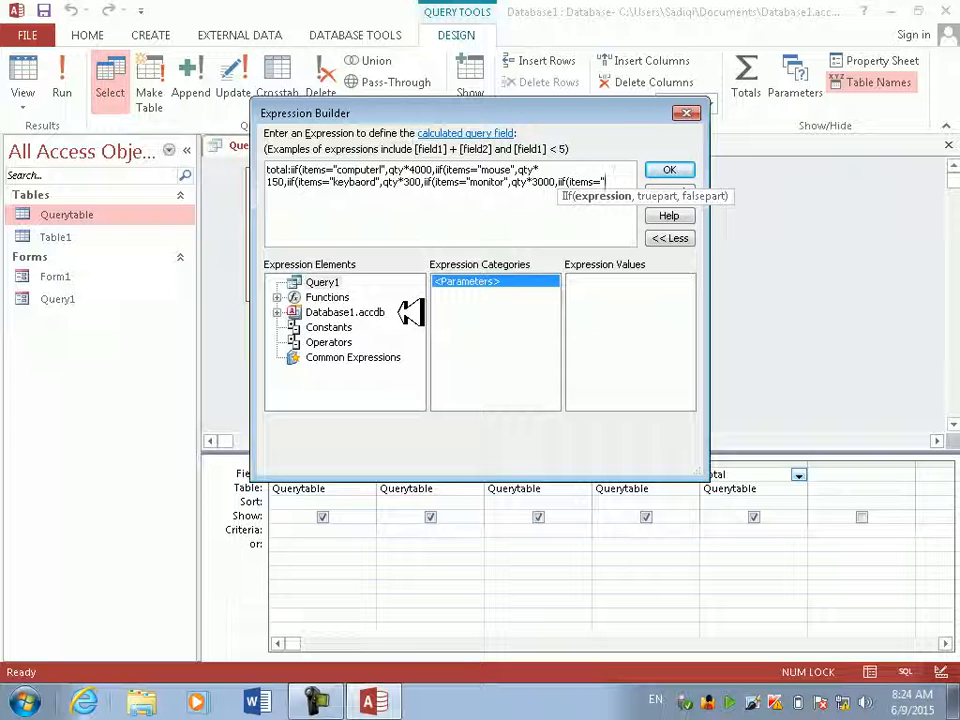
type("load sp")
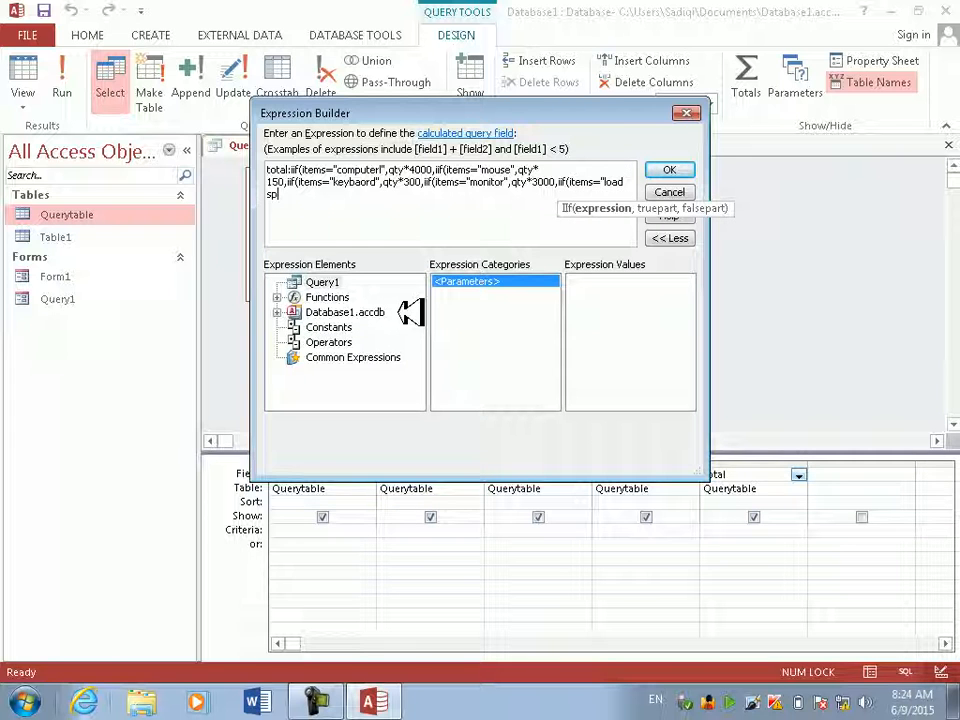
key("BackSpace")
type("peaker")
key("BackSpace")
type("\",")
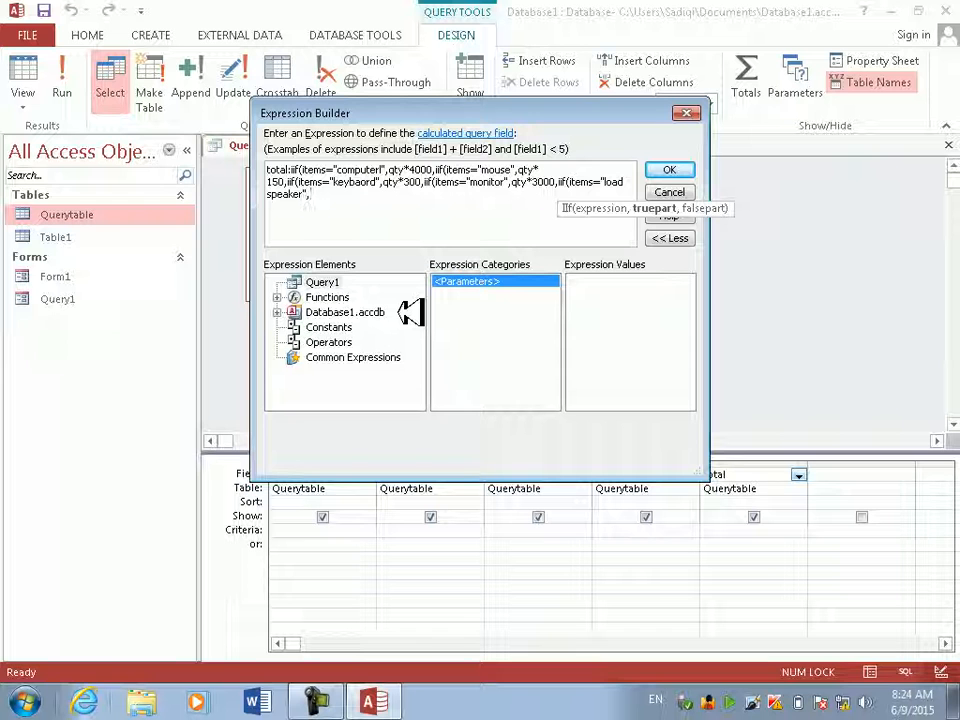
type("\"")
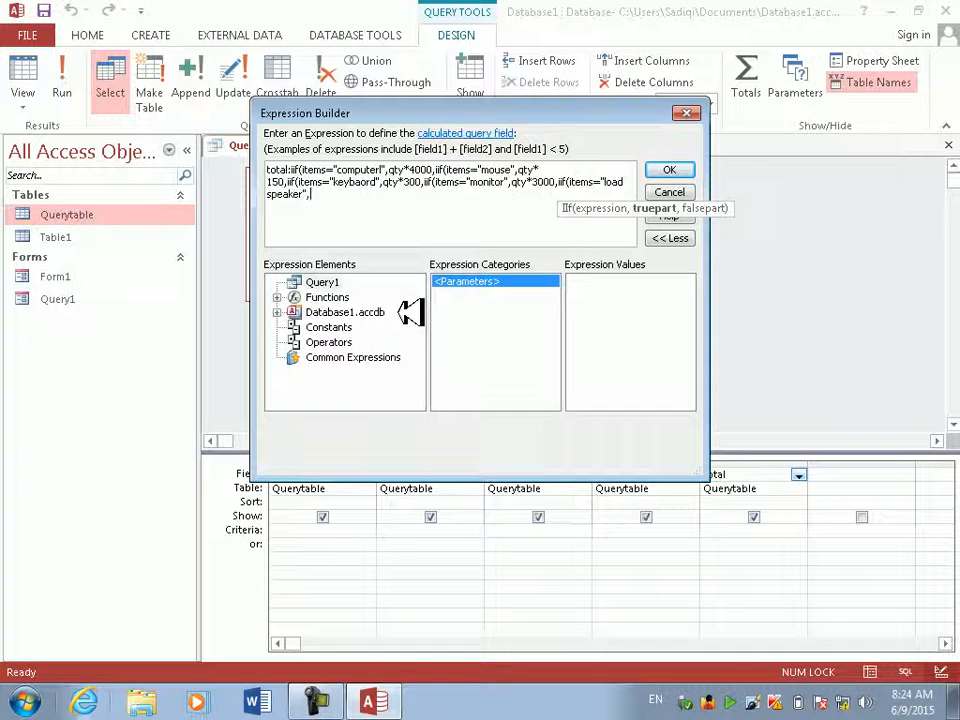
key("BackSpace")
type("qty*")
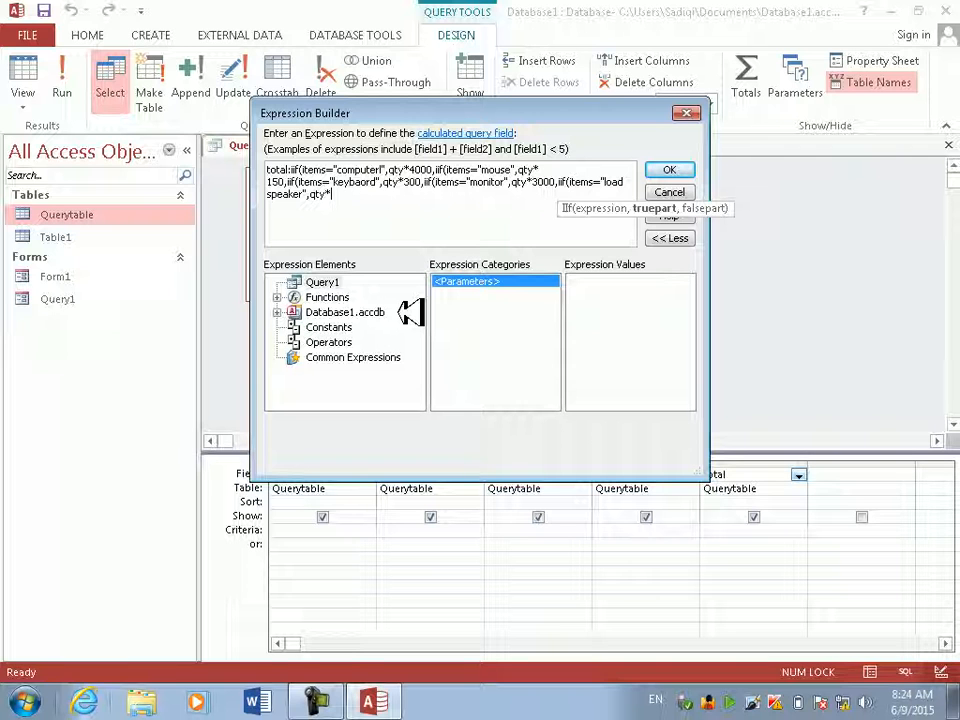
type("50)")
type("))))")
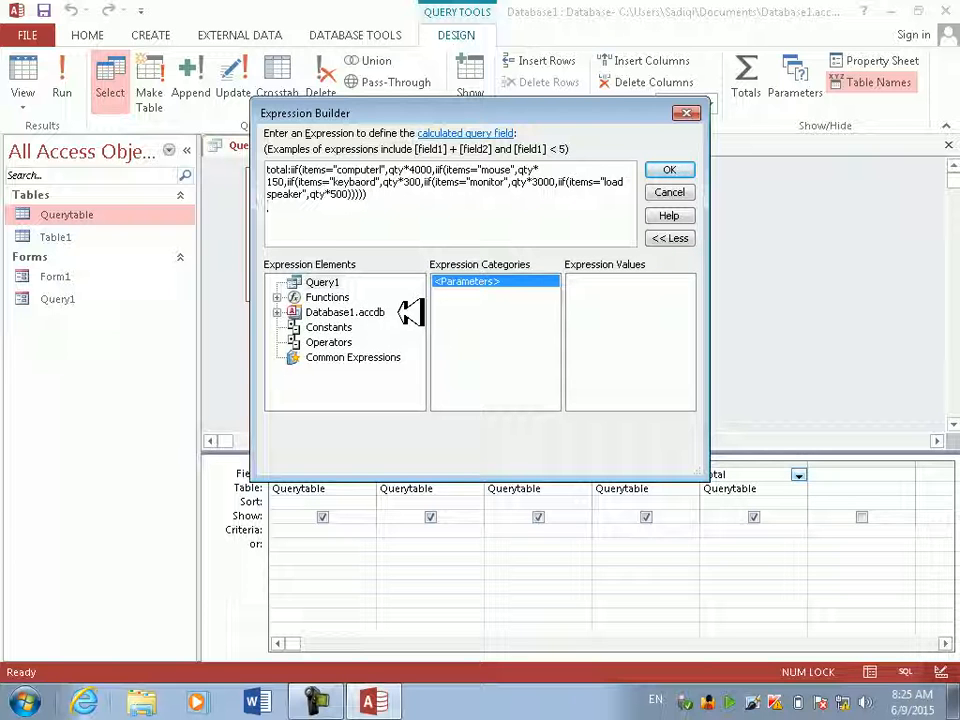
left_click(671, 171)
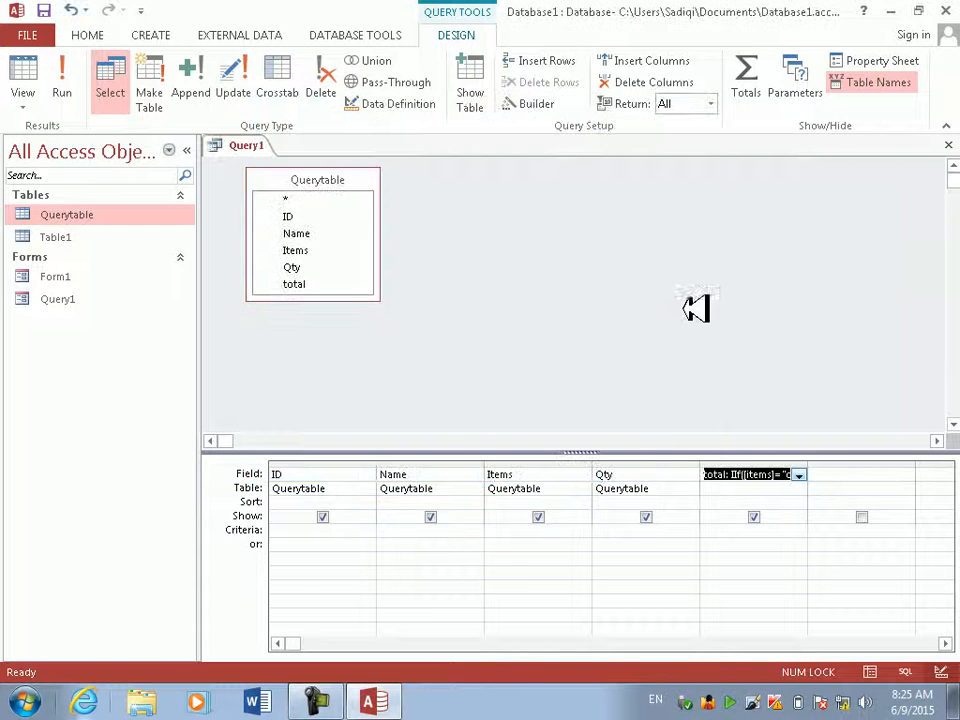
Step: Run the query and change the Items value of its existing record to mouse to test the total
left_click(63, 86)
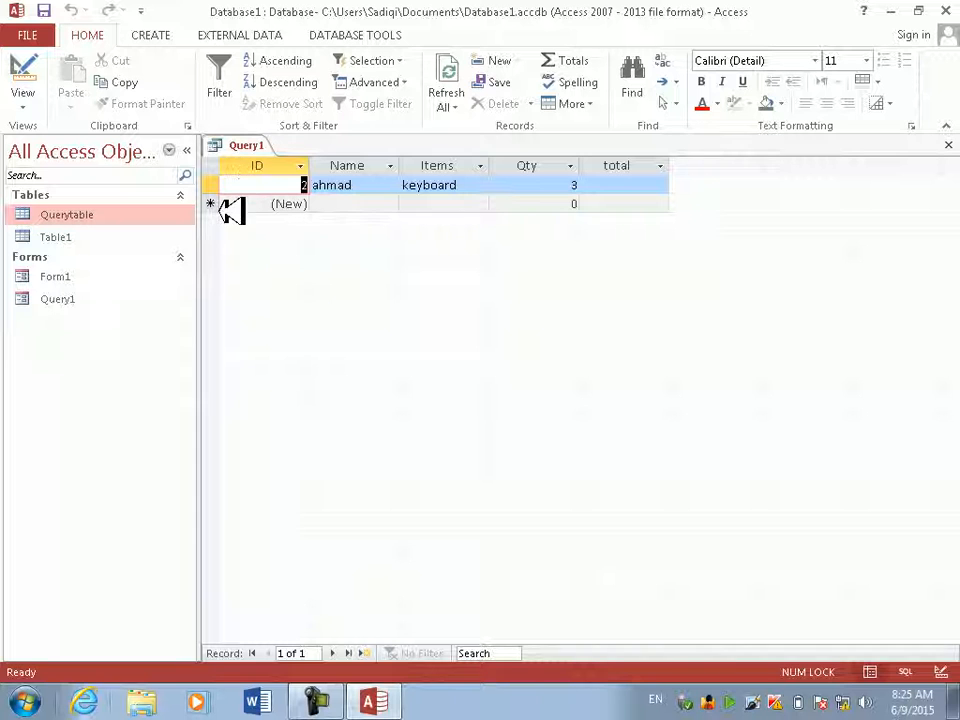
key("Right")
key("Right")
key("Right")
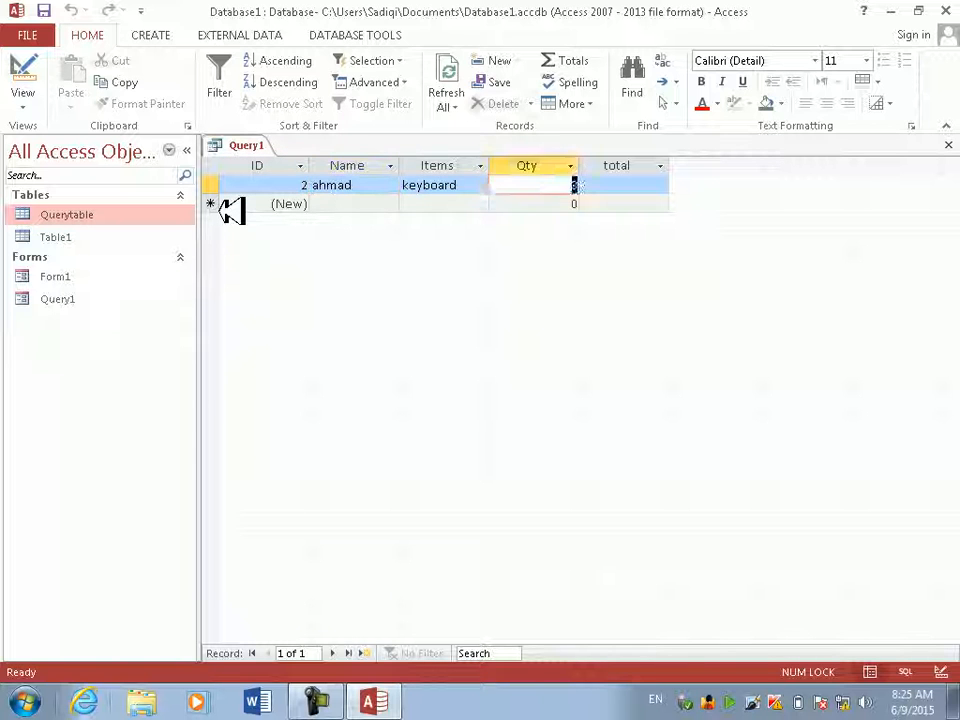
key("Right")
key("Down")
key("Left")
key("Left")
key("Left")
key("Left")
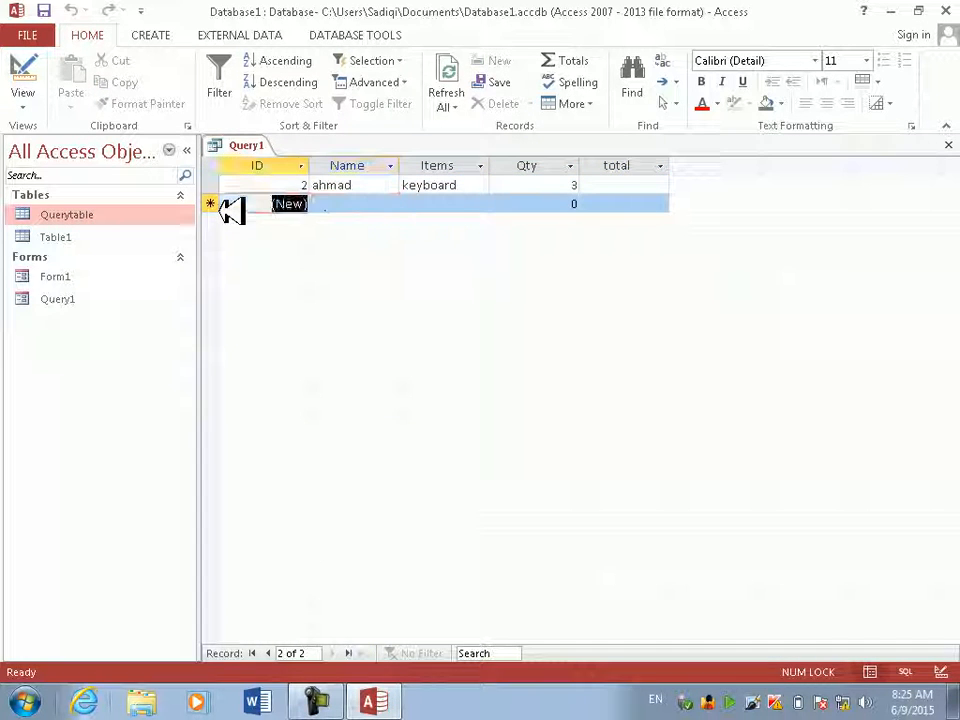
key("Right")
key("Right")
key("Up")
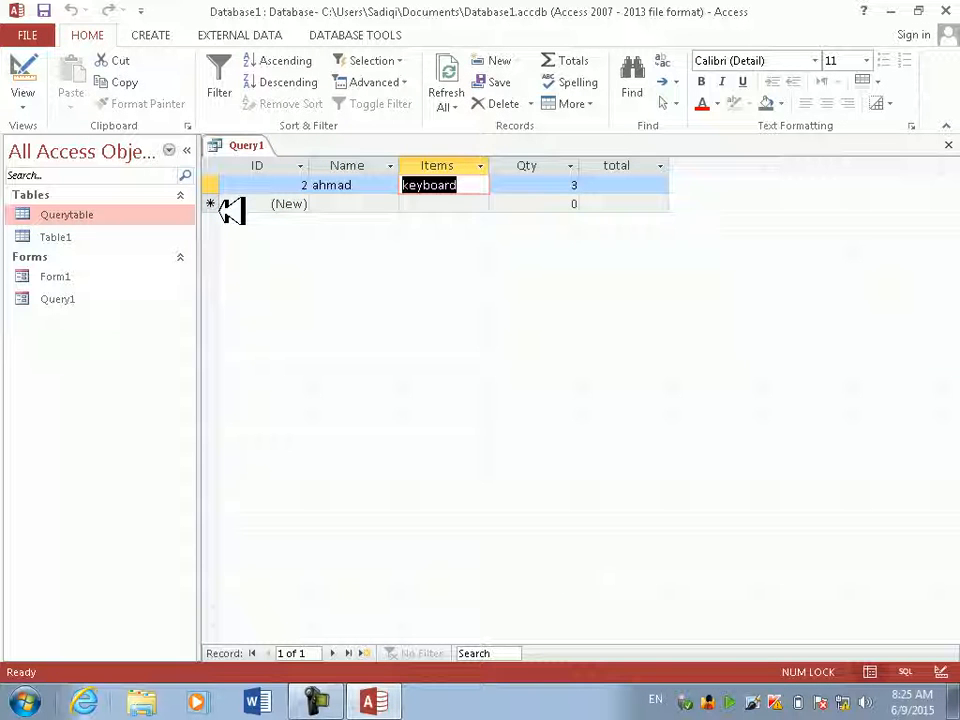
type("mouse")
key("Tab")
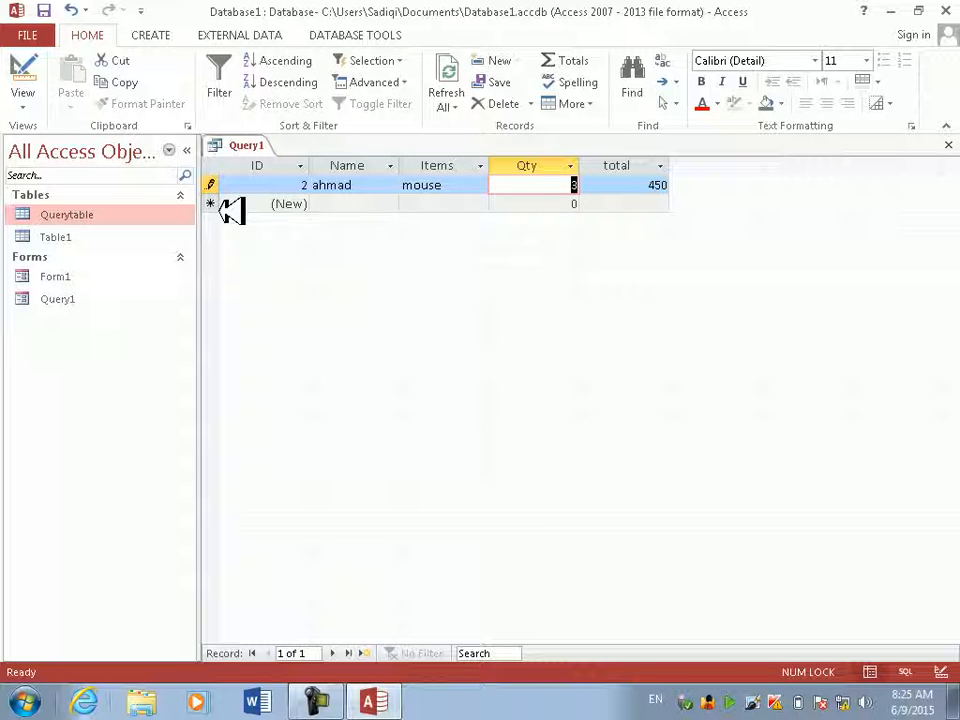
key("Left")
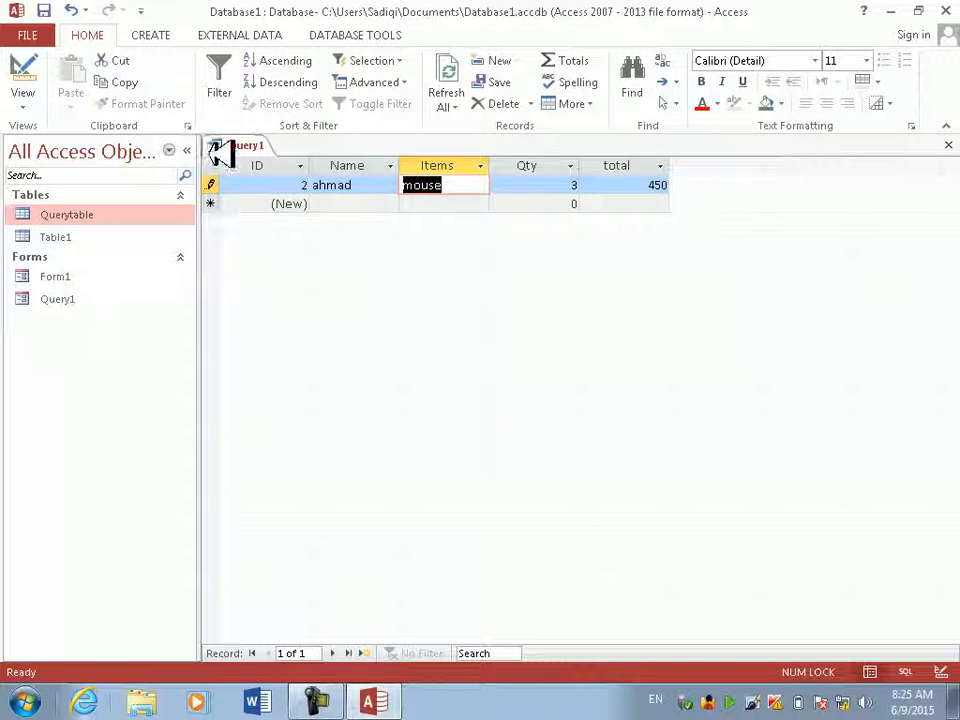
Step: Return to the query's design and correct the misspelled item to "keyboard" in the total expression using Zoom
left_click(30, 65)
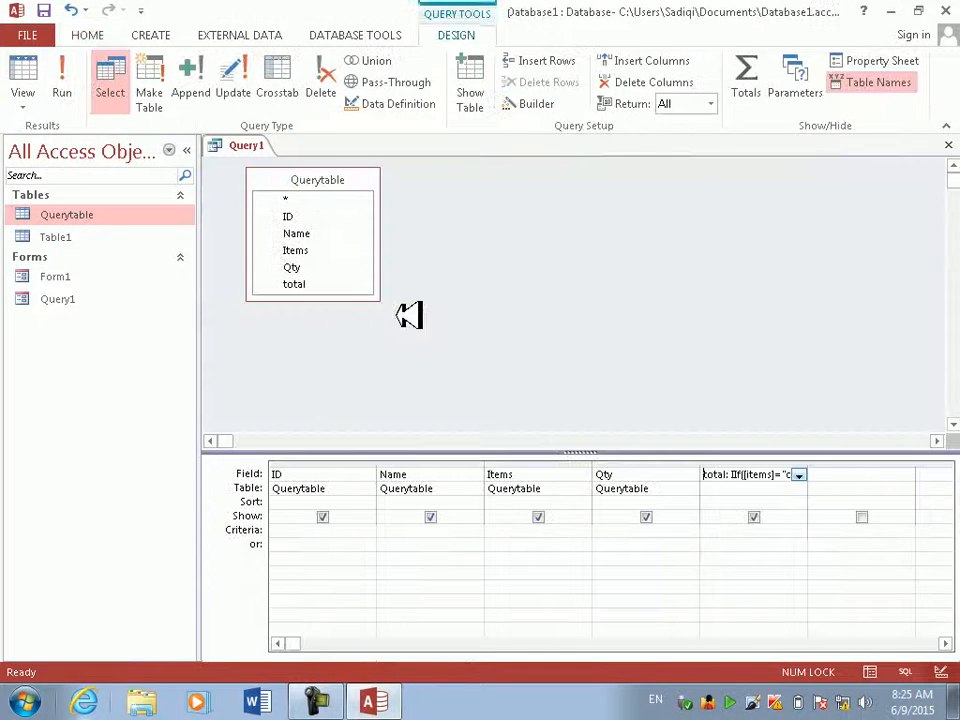
right_click(740, 474)
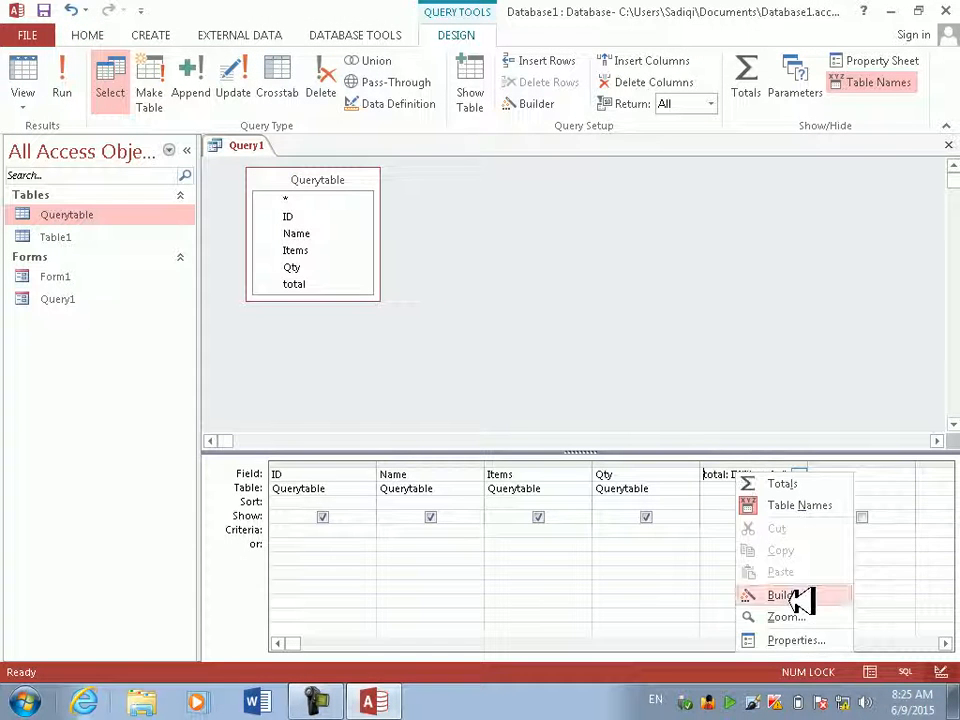
left_click(790, 616)
left_click(413, 257)
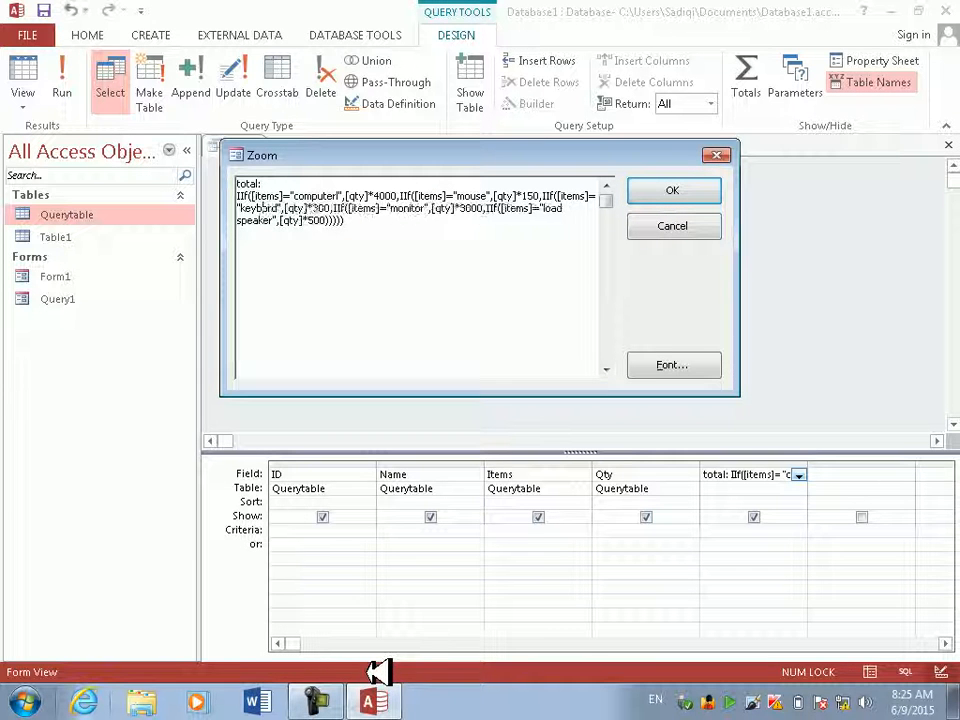
type("a")
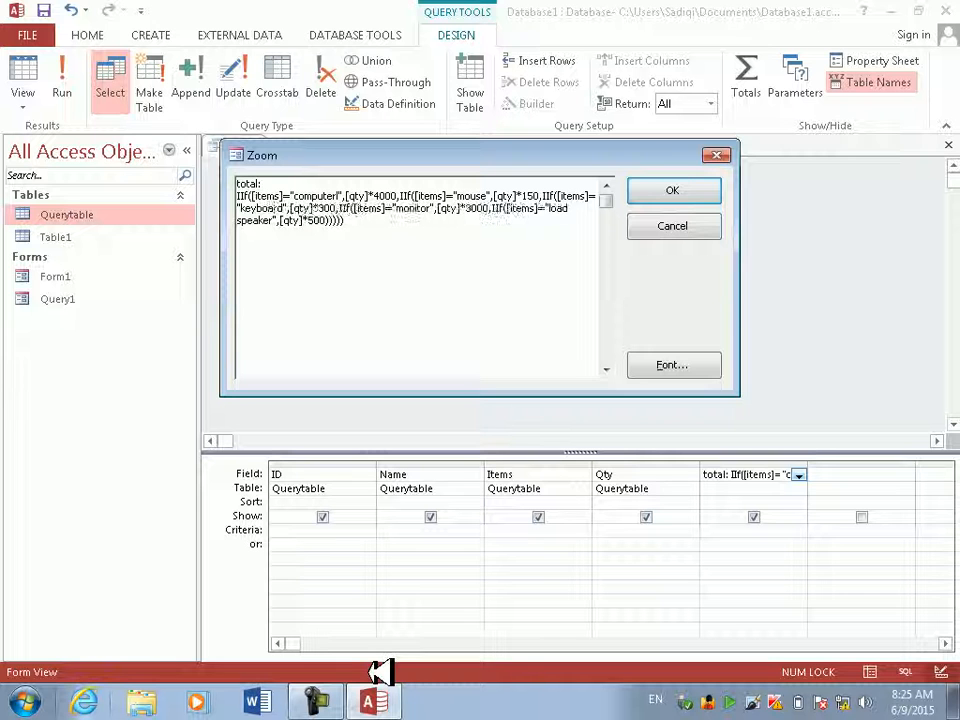
left_click(694, 192)
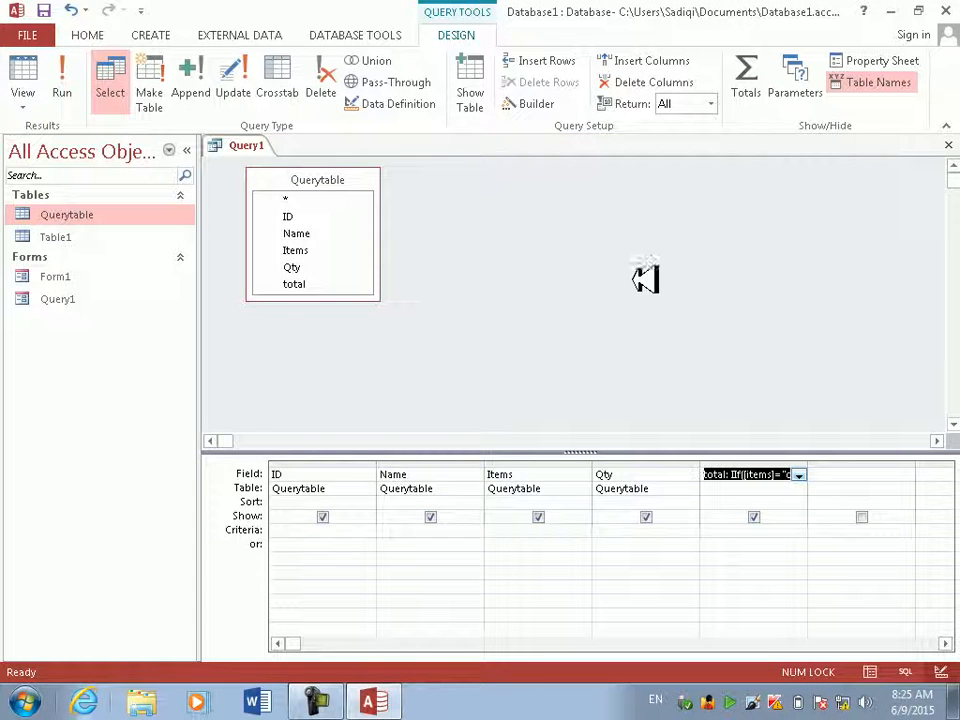
Step: Close the query design and save its changes under the name Query1
left_click(947, 145)
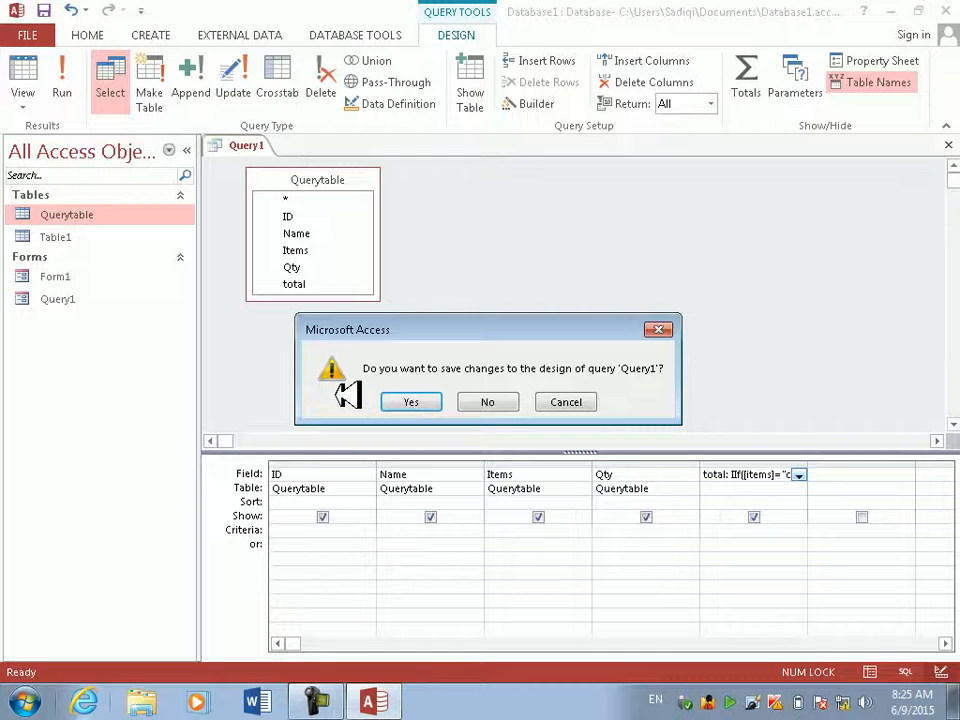
left_click(440, 401)
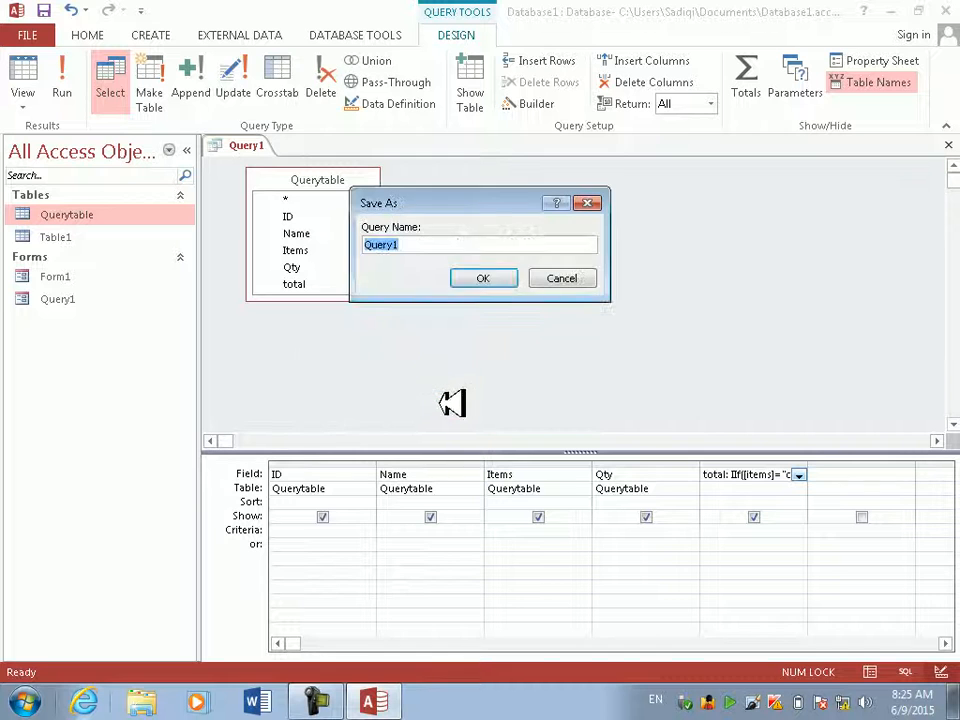
left_click(510, 280)
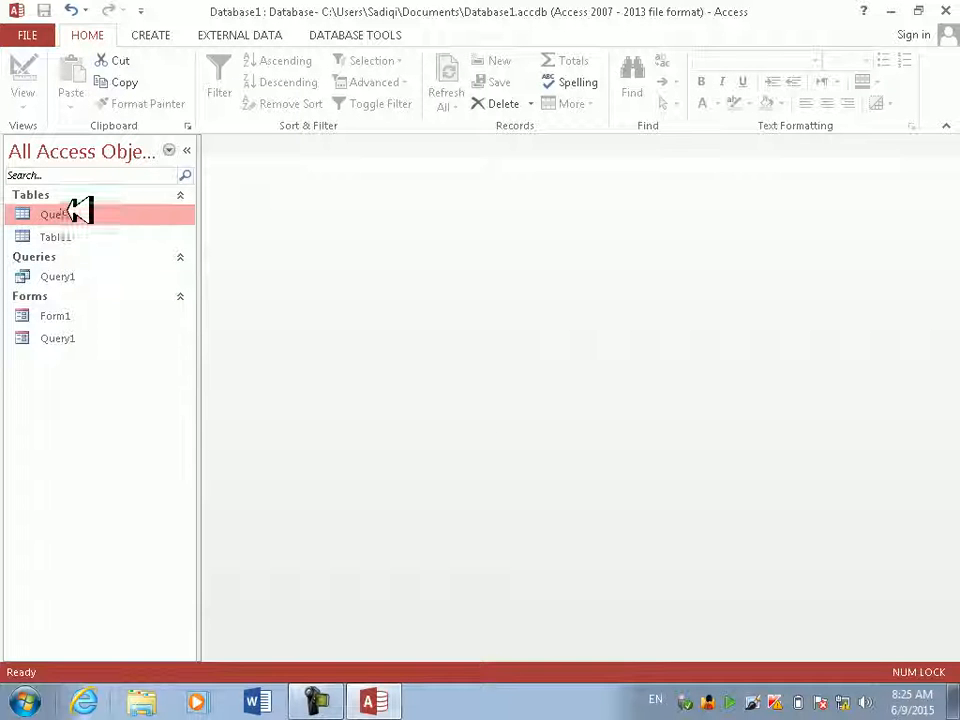
Step: Open Querytable, view the saved Query1's results beside it and close the query again
double_click(100, 214)
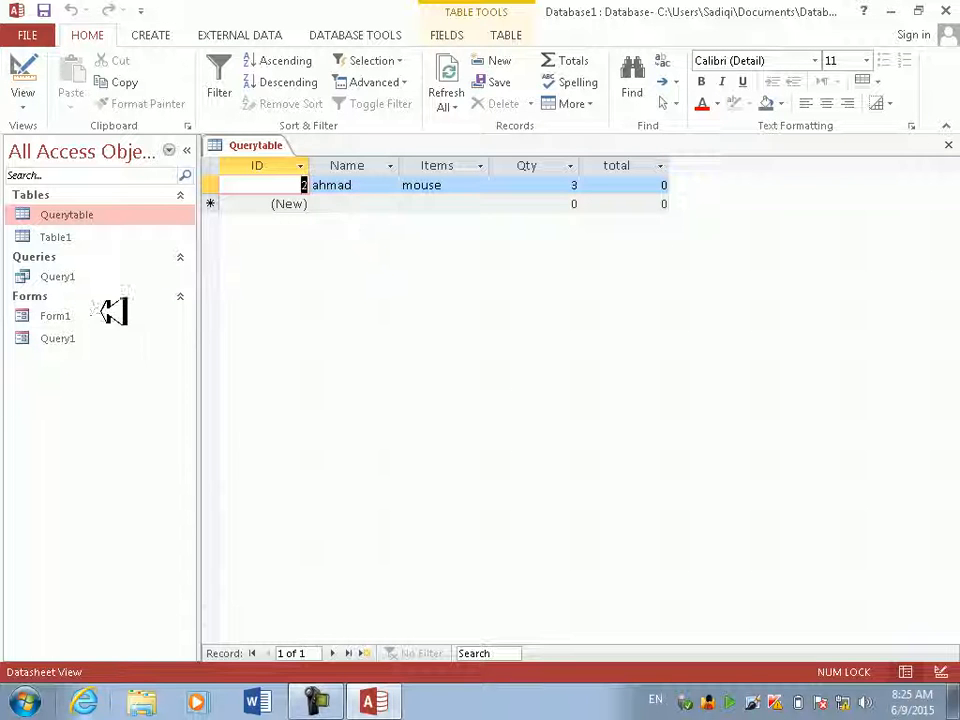
right_click(64, 276)
left_click(167, 293)
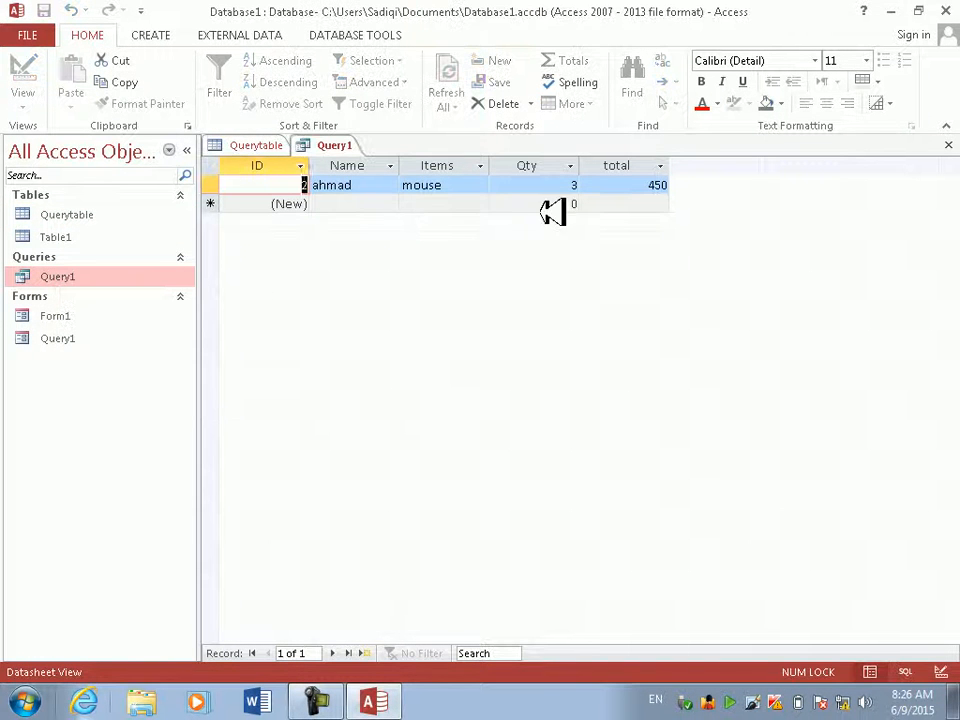
left_click(950, 145)
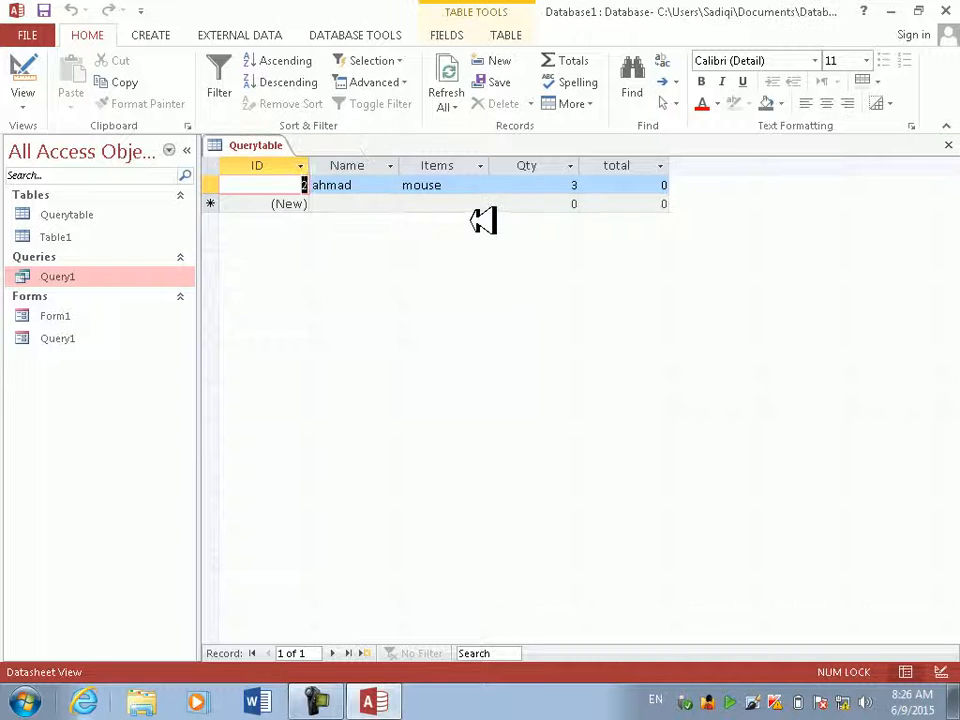
Step: Add a second record to Querytable with a person's name, the item computer and a Qty of 5
key("Tab")
key("Tab")
key("Tab")
key("Tab")
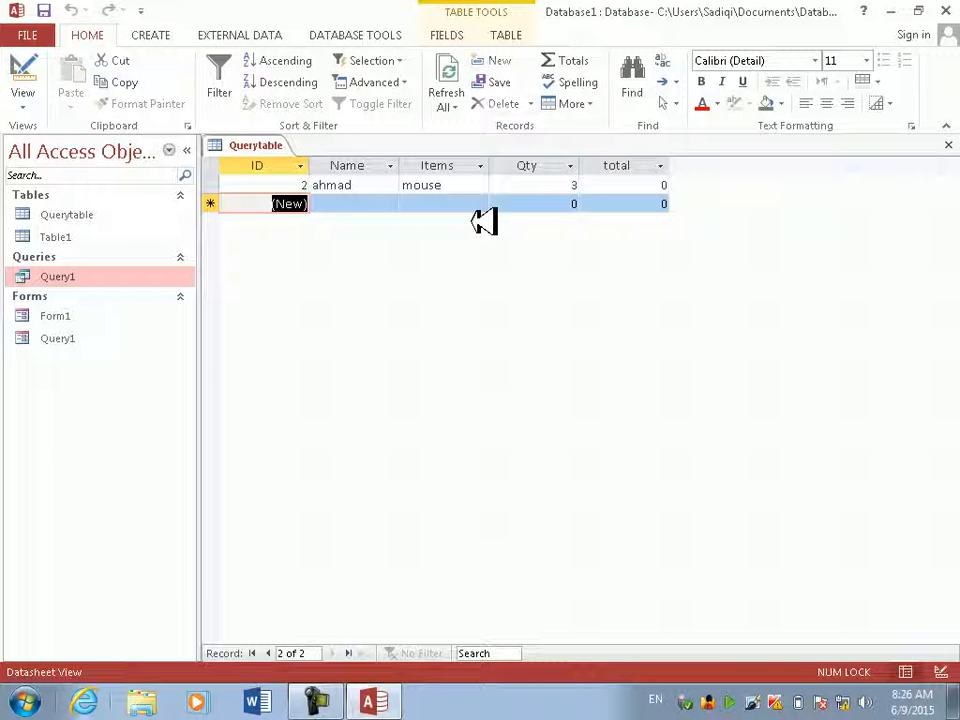
key("Tab")
type("khali")
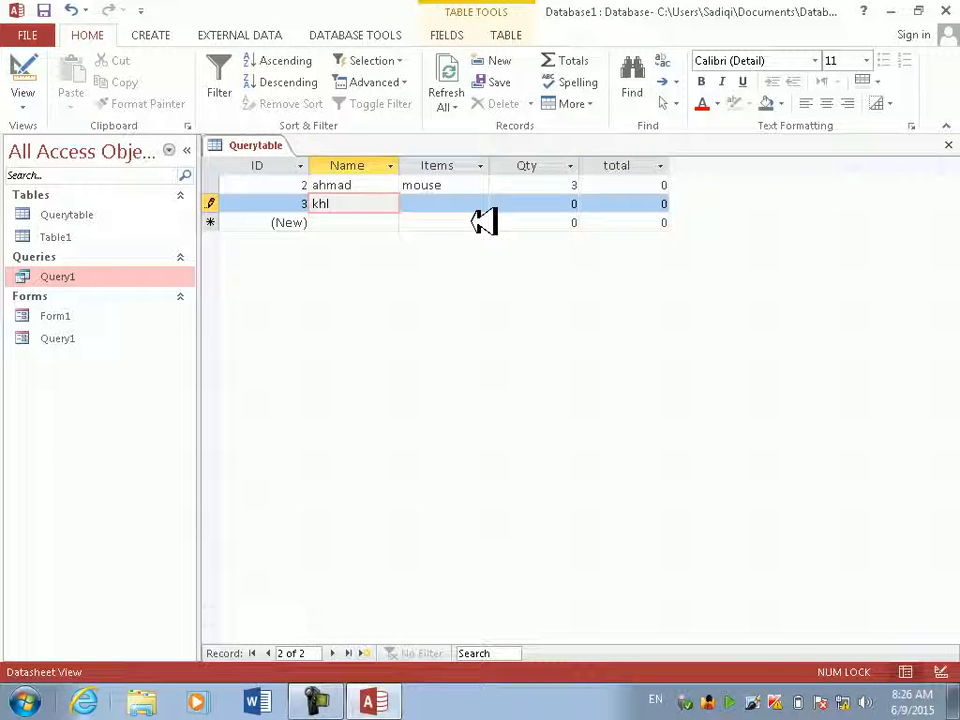
type("d")
key("Tab")
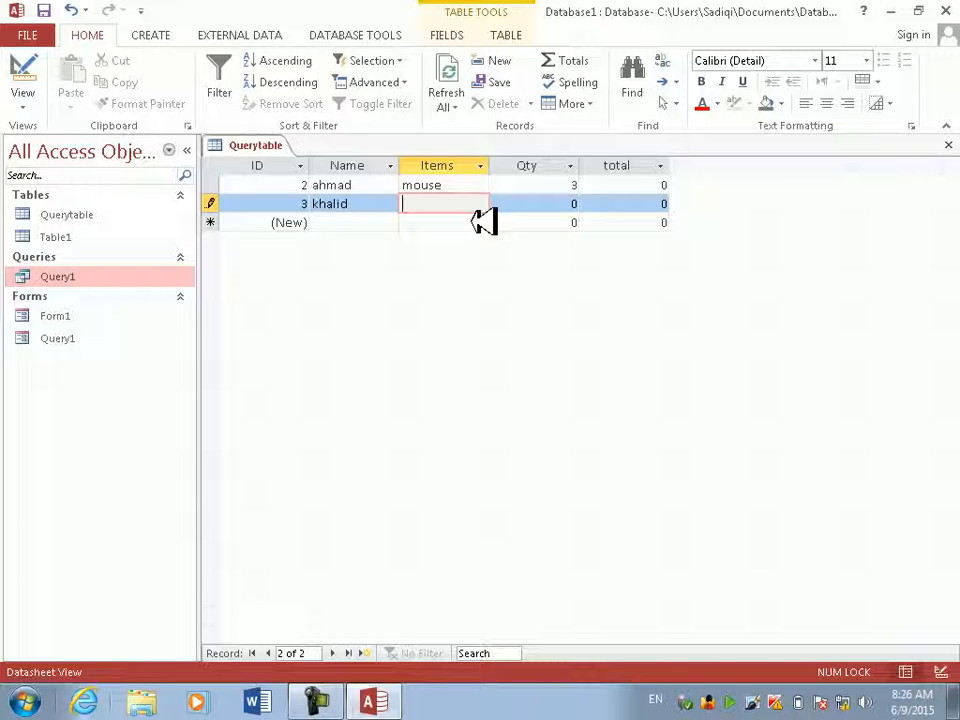
type("computer")
key("Tab")
type("5")
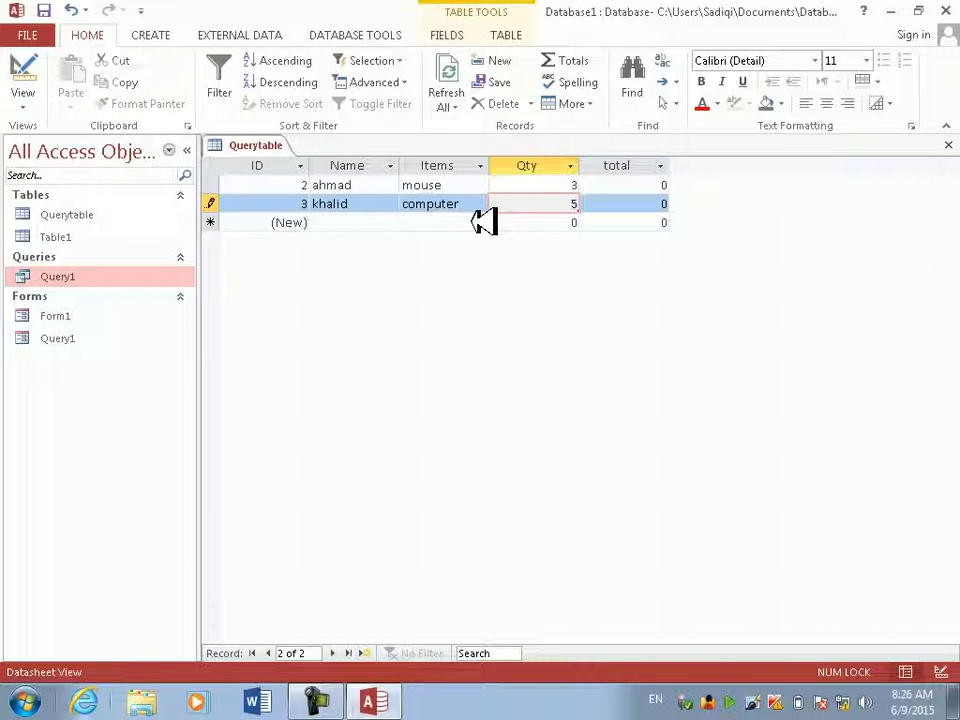
key("Down")
key("Up")
key("Tab")
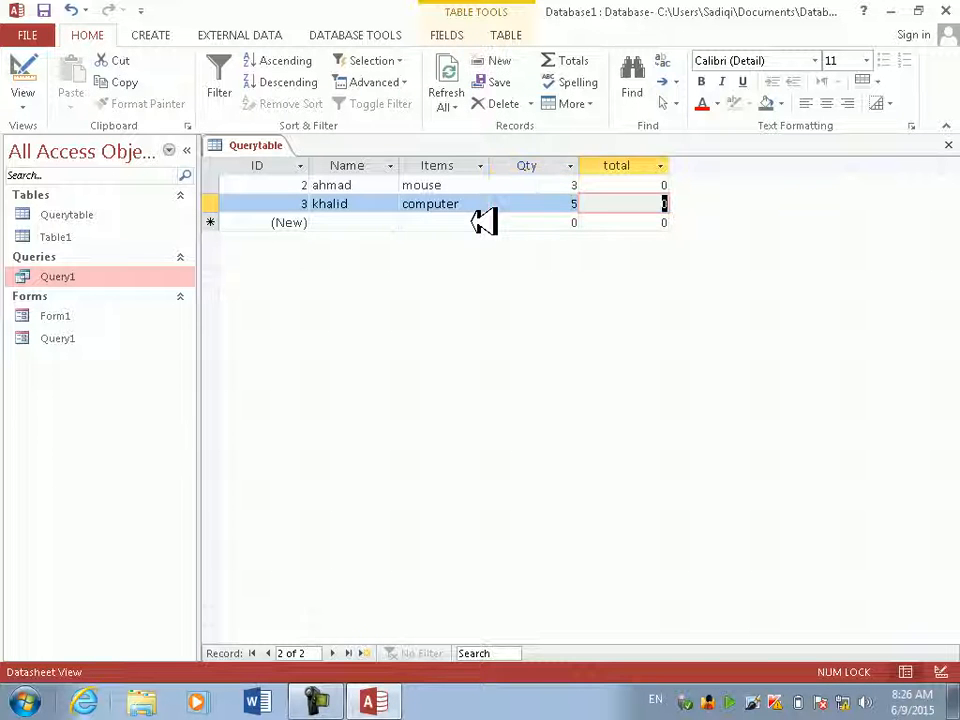
Step: Change the Items value of the second record to computerl
key("shift+Tab")
key("shift+Tab")
key("Tab")
key("shift+Tab")
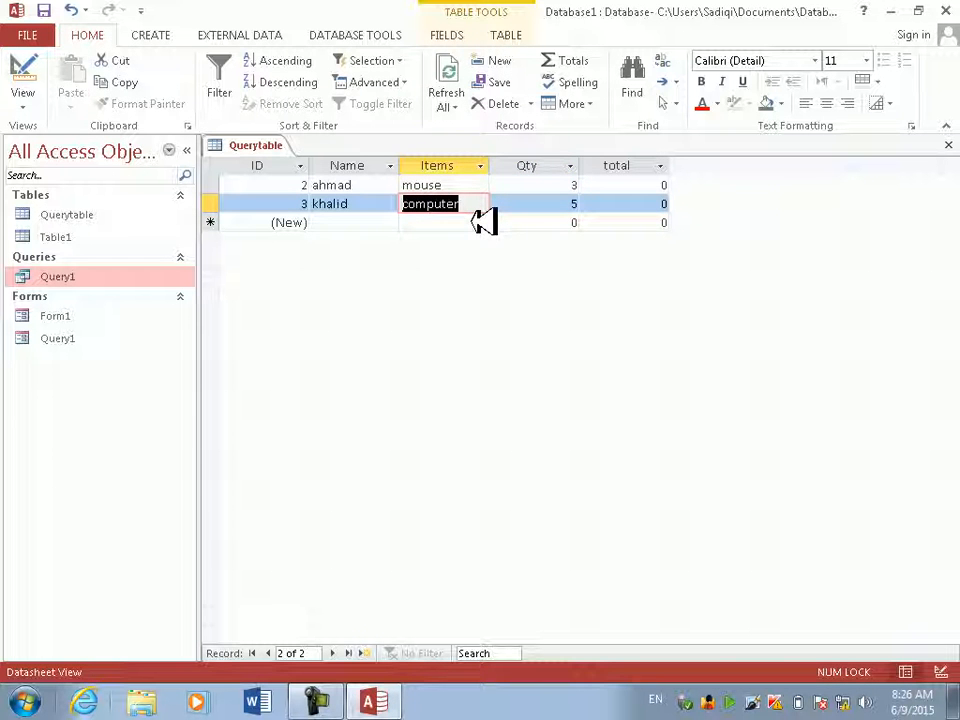
left_click(480, 205)
type("l")
key("Tab")
key("Tab")
key("shift+Tab")
key("shift+Tab")
type("computer")
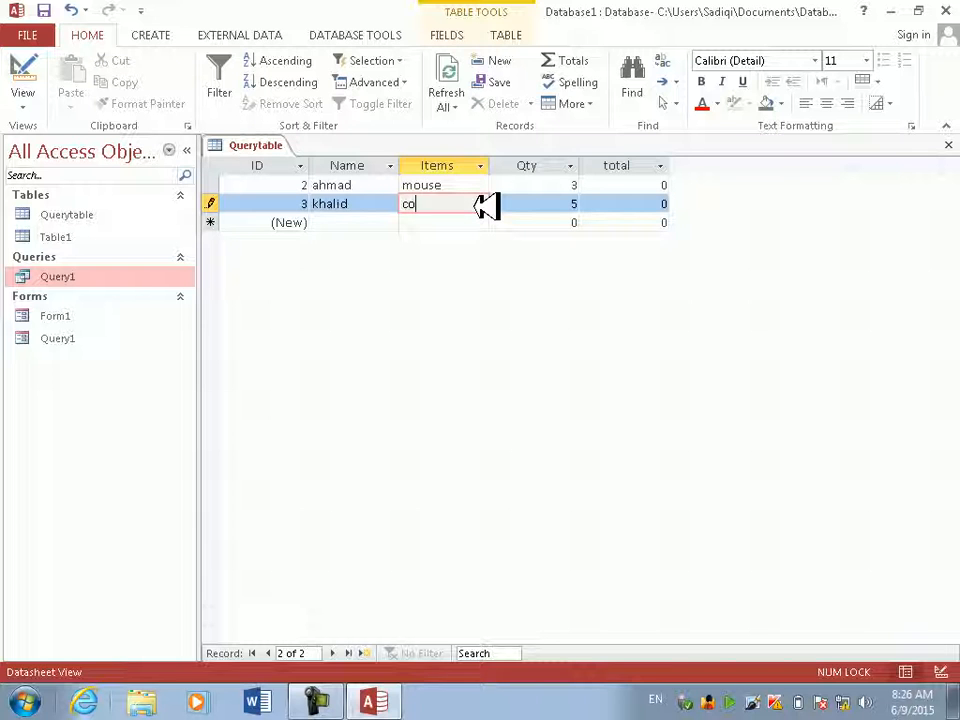
key("Tab")
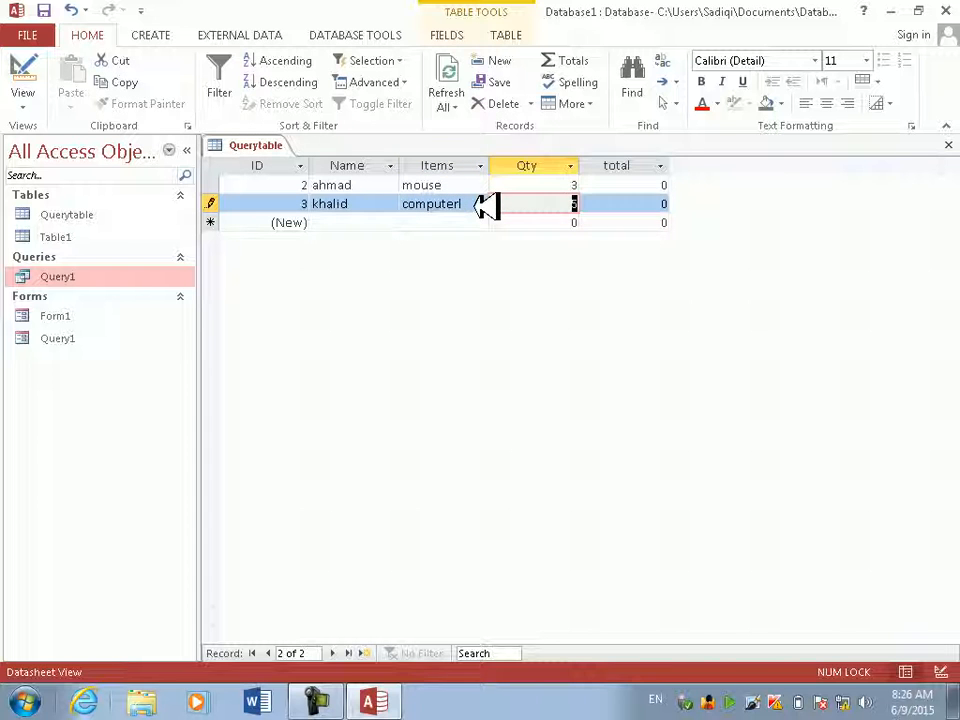
key("Tab")
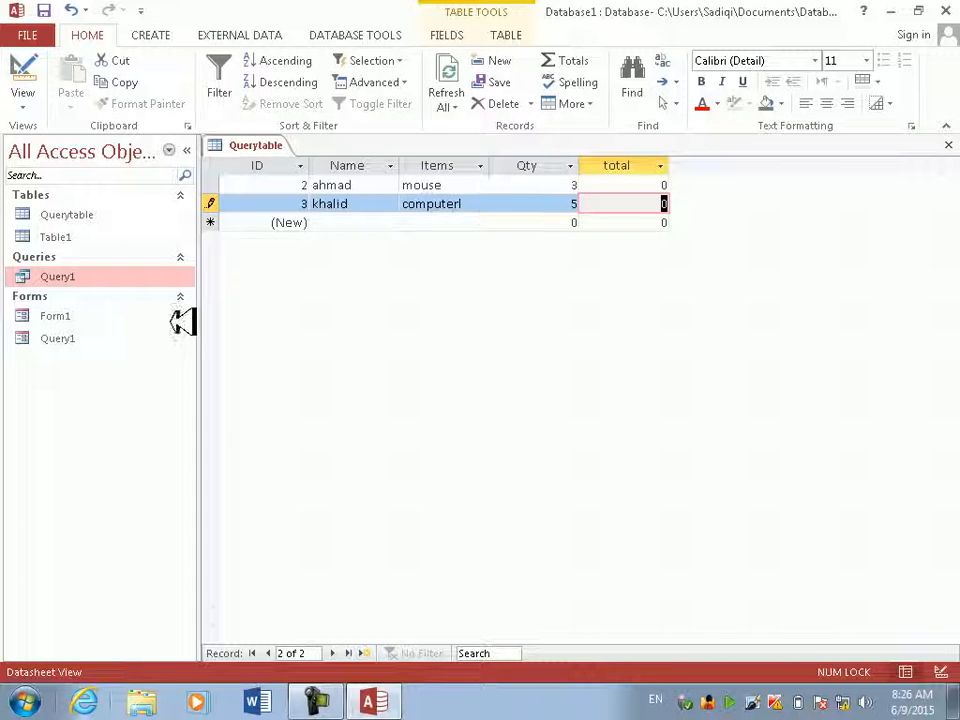
right_click(92, 276)
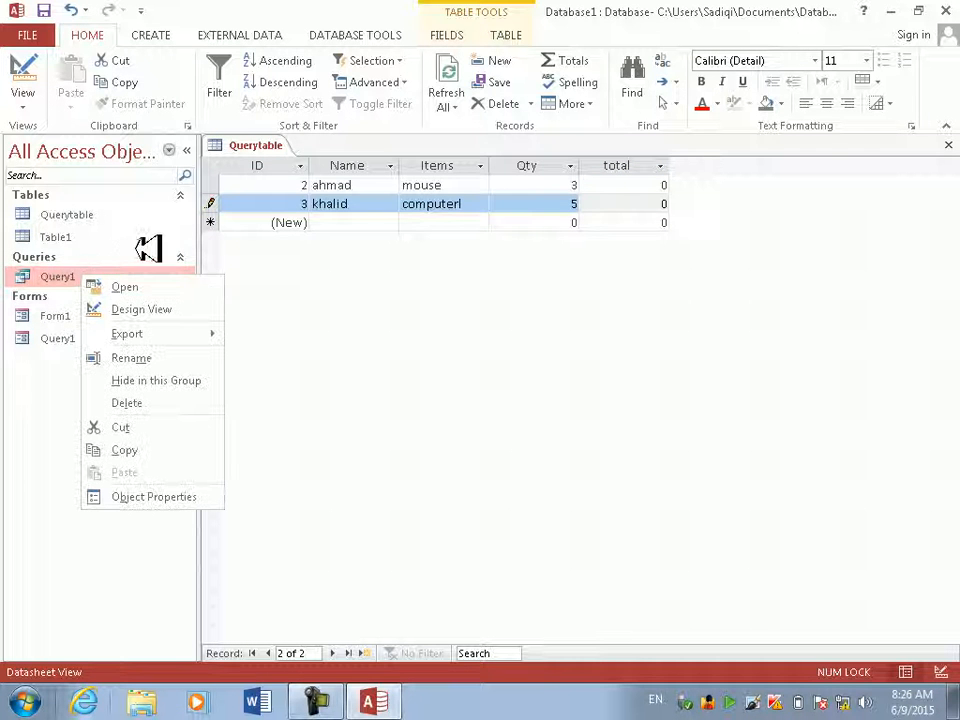
left_click(550, 203)
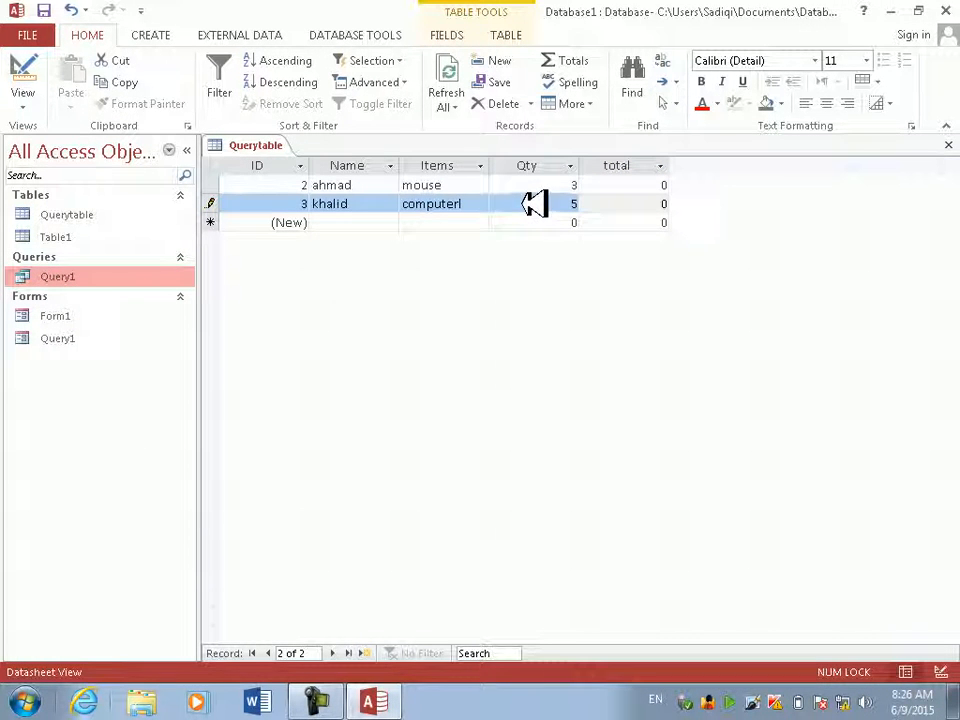
Step: Add a third record to Querytable with a person's name, the item load speaker and a Qty of 7
left_click(357, 223)
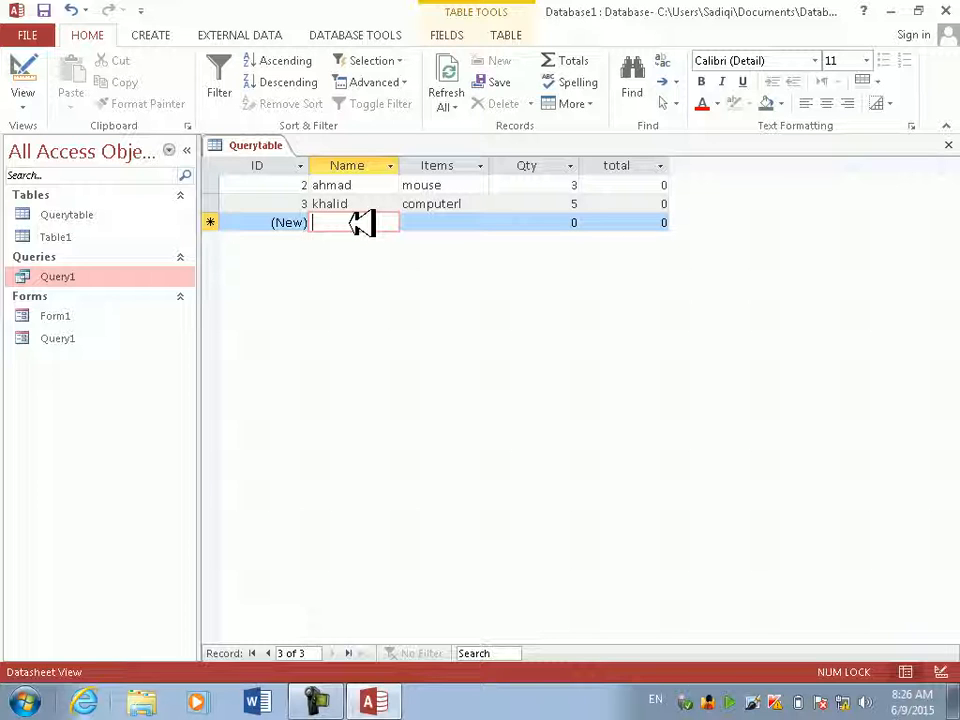
type("a")
key("BackSpace")
type("wali ak")
key("Tab")
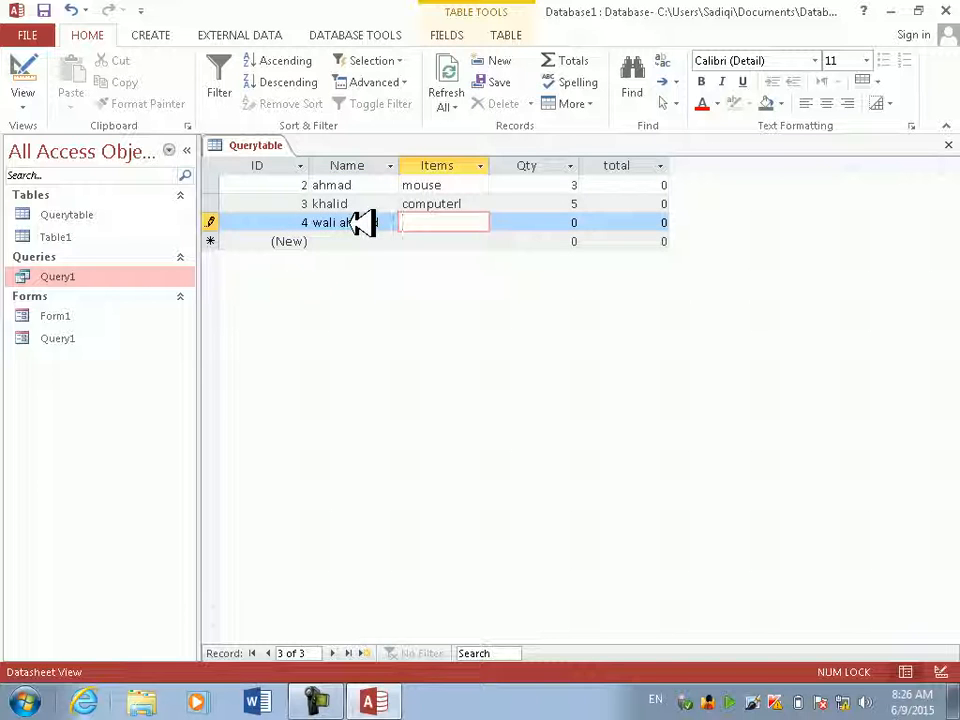
type("load speaker")
key("Tab")
type("5")
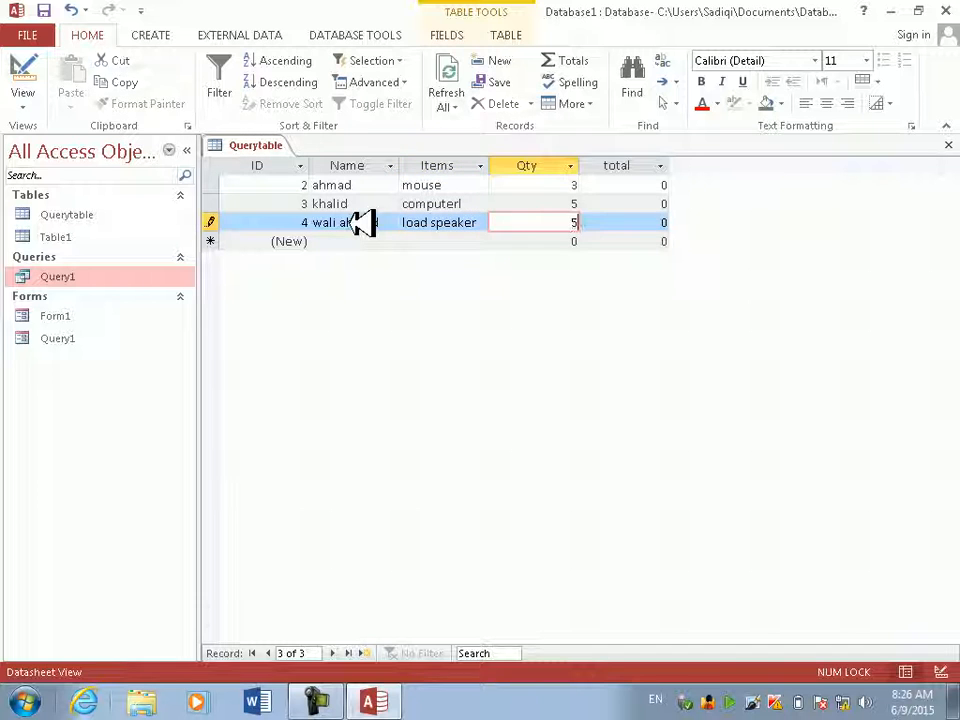
key("BackSpace")
type("7")
key("Tab")
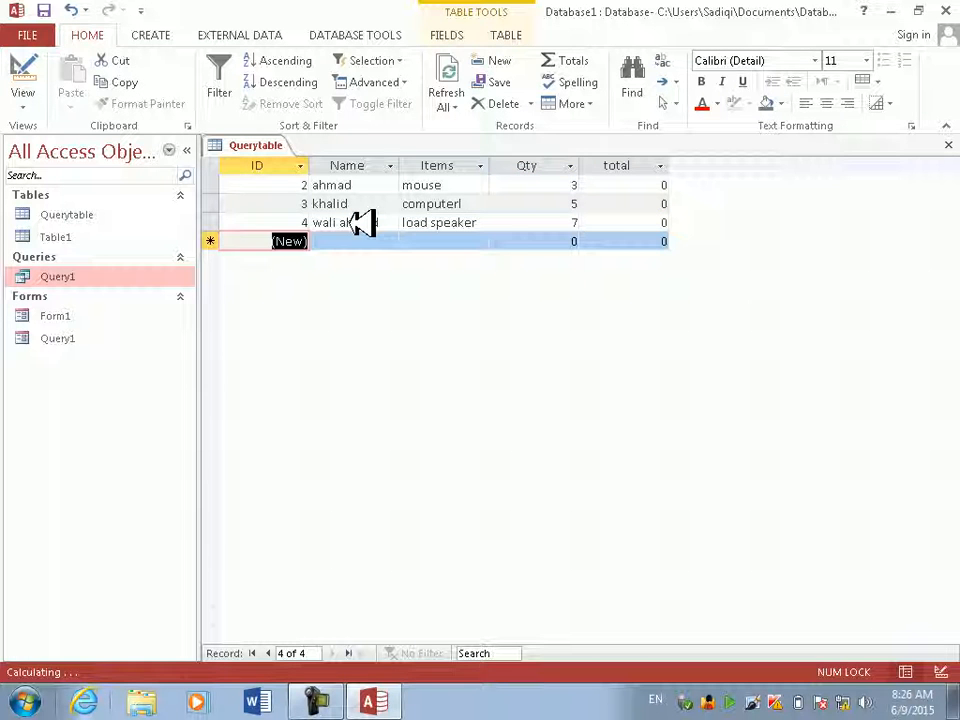
Step: Add a fourth record to Querytable with a person's name, the item keyboard and a Qty of 300
key("Tab")
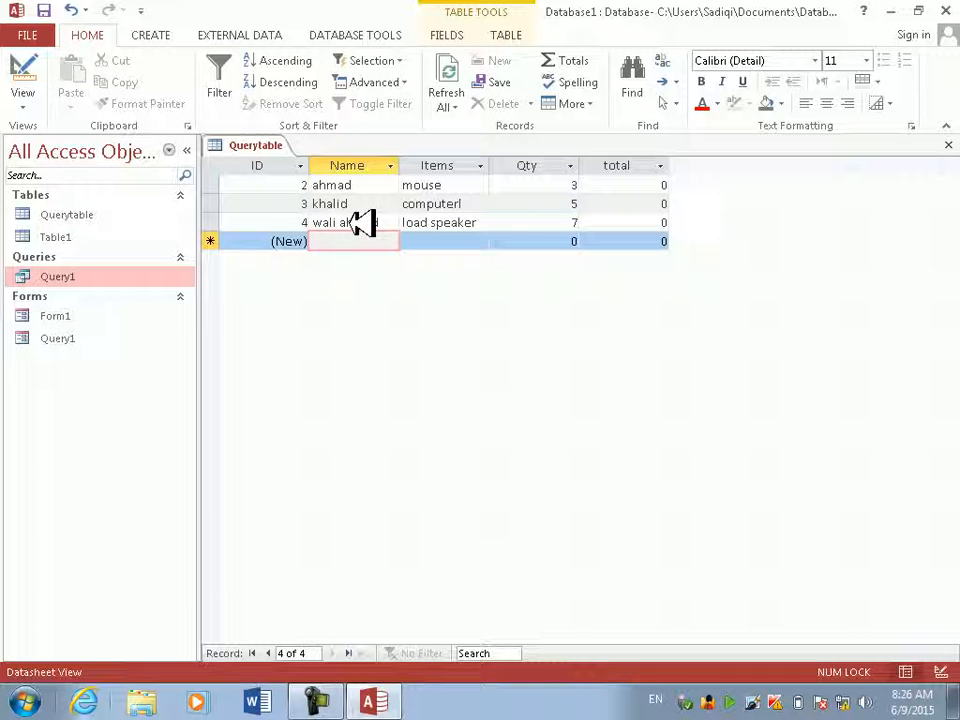
type("karim")
key("Tab")
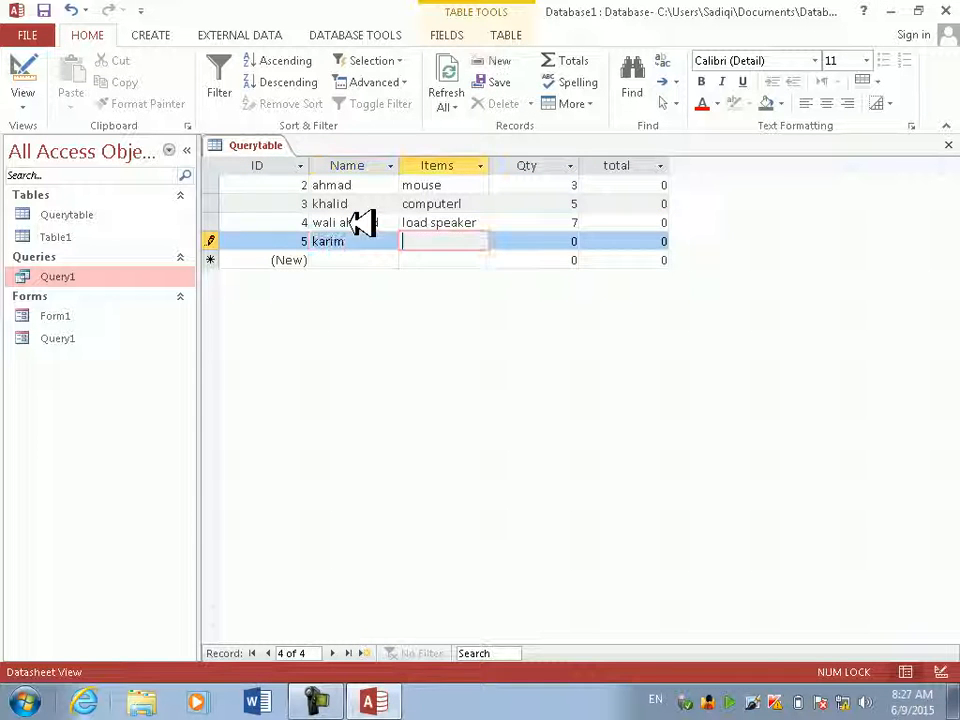
type("kebo")
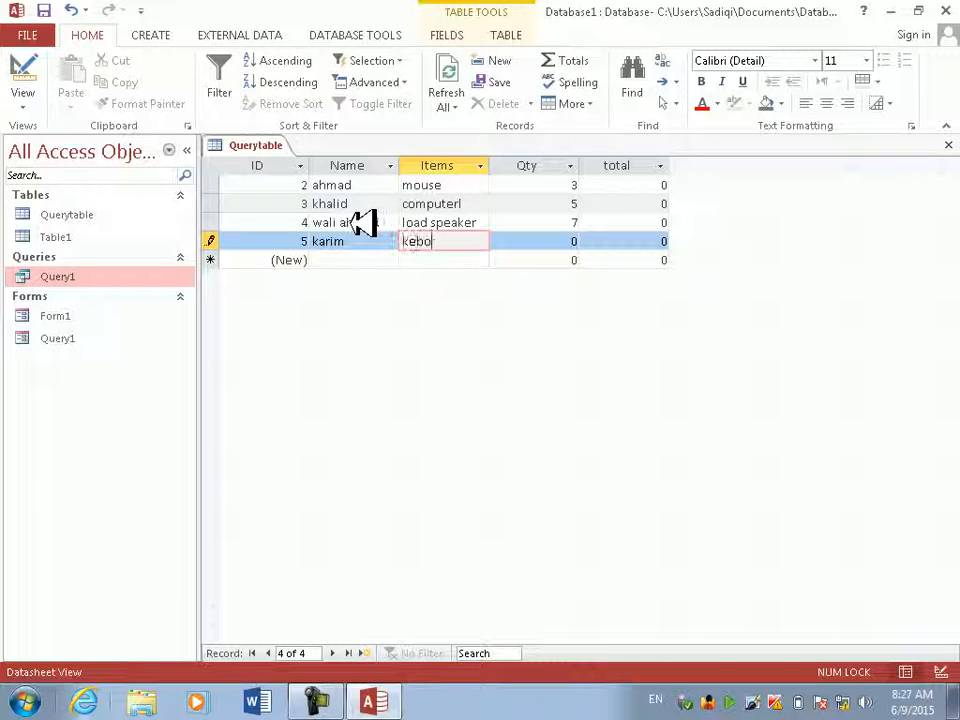
type("ard")
key("BackSpace")
key("BackSpace")
key("BackSpace")
key("BackSpace")
key("BackSpace")
type("yboard")
key("Tab")
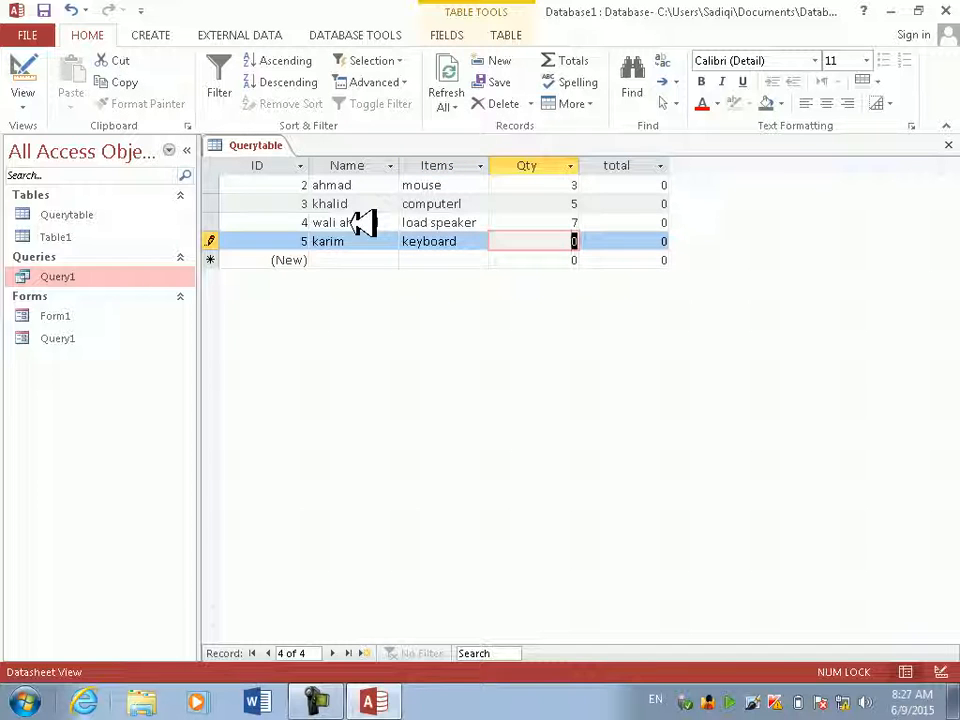
type("300")
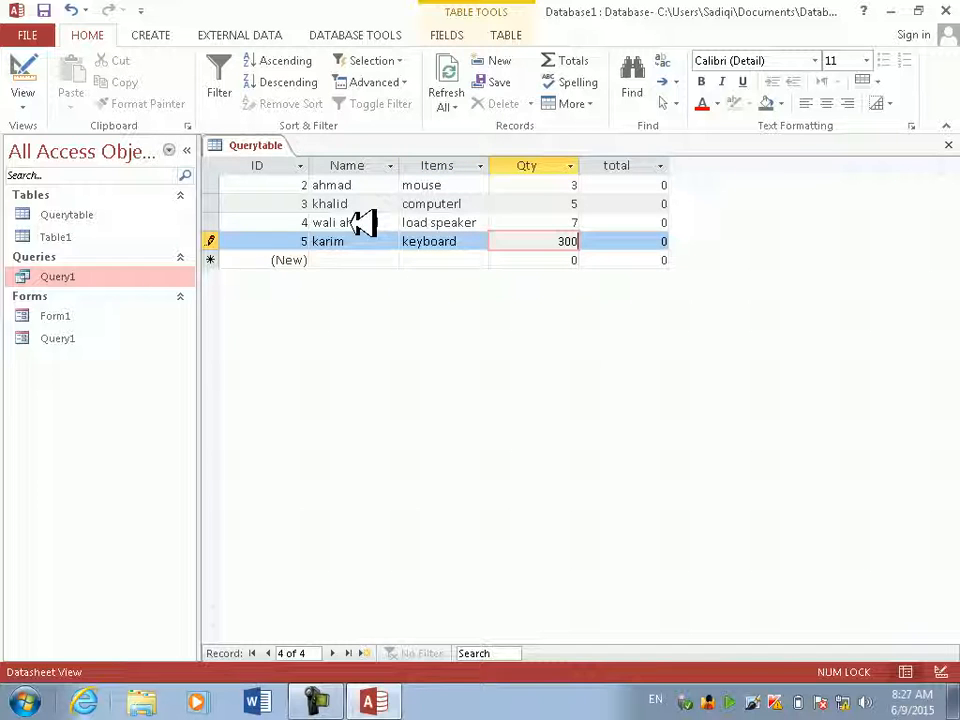
key("Tab")
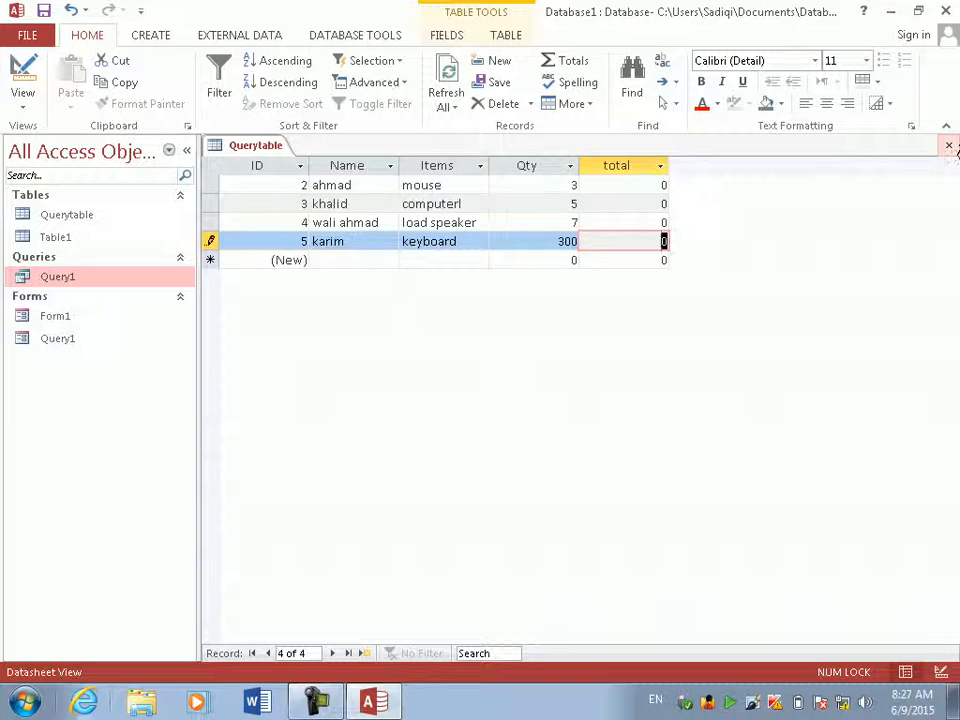
Step: Close Querytable, open Query1 to examine the calculated total of each record against its item and Qty, and close the query
left_click(949, 145)
right_click(115, 272)
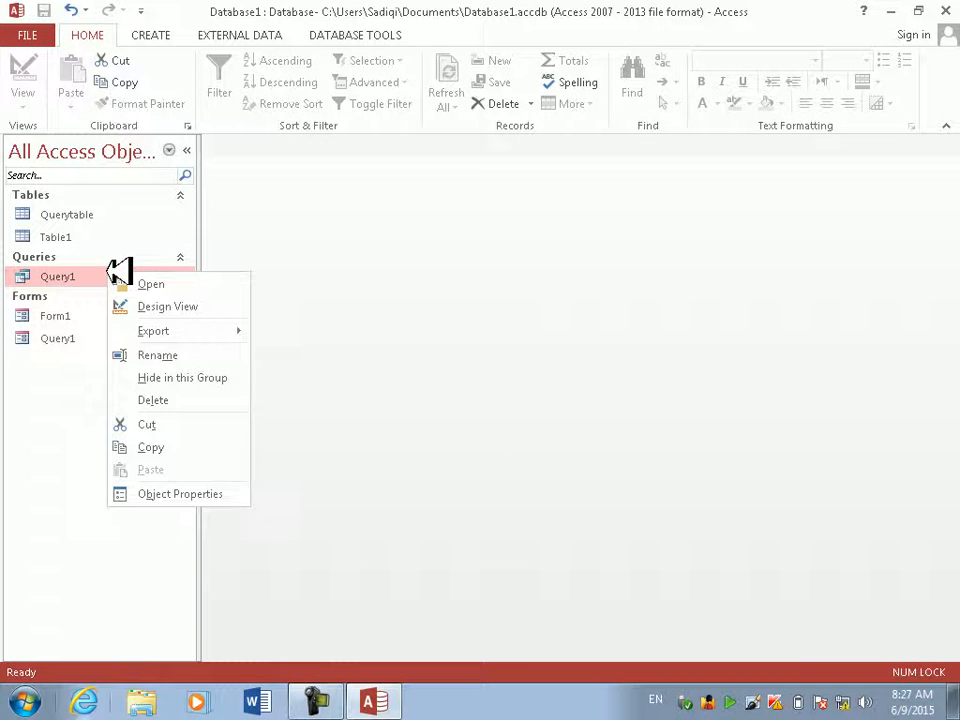
left_click(143, 280)
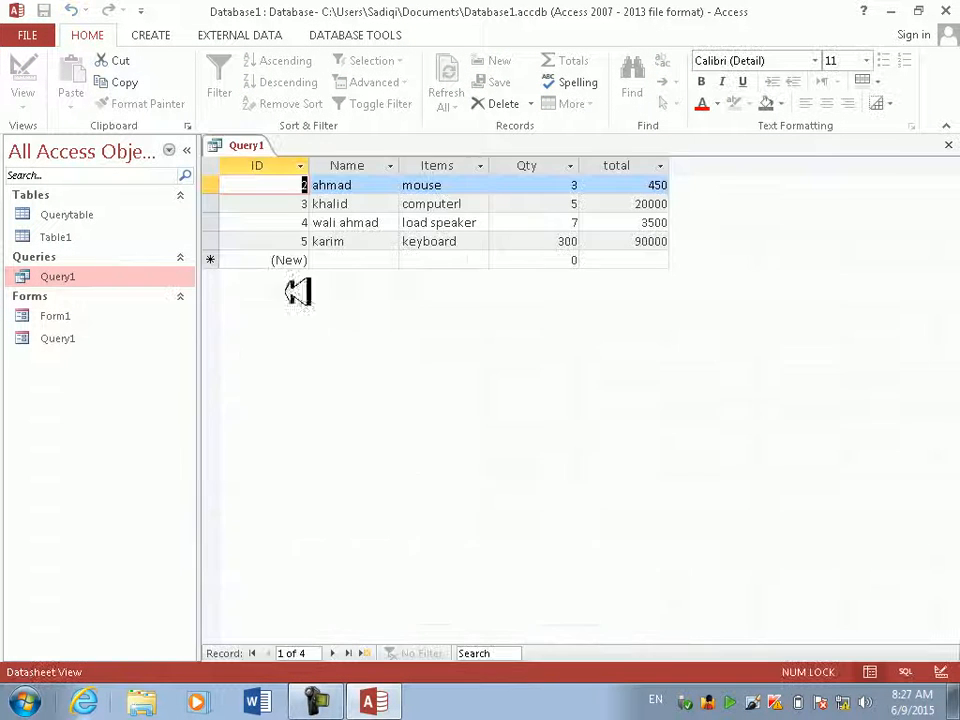
left_click(533, 241)
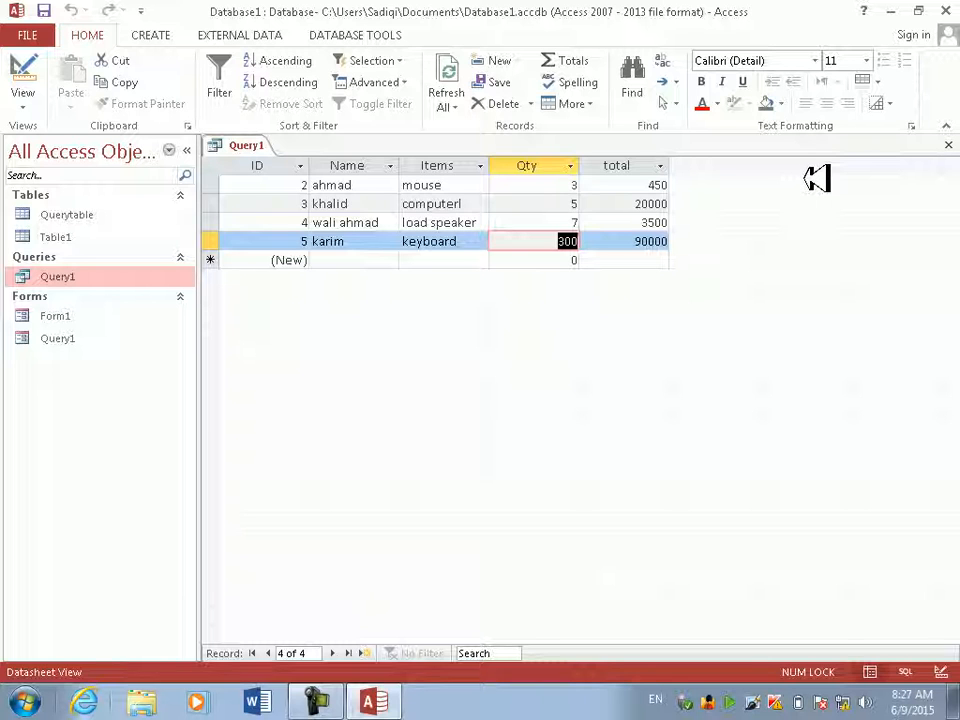
left_click(289, 185)
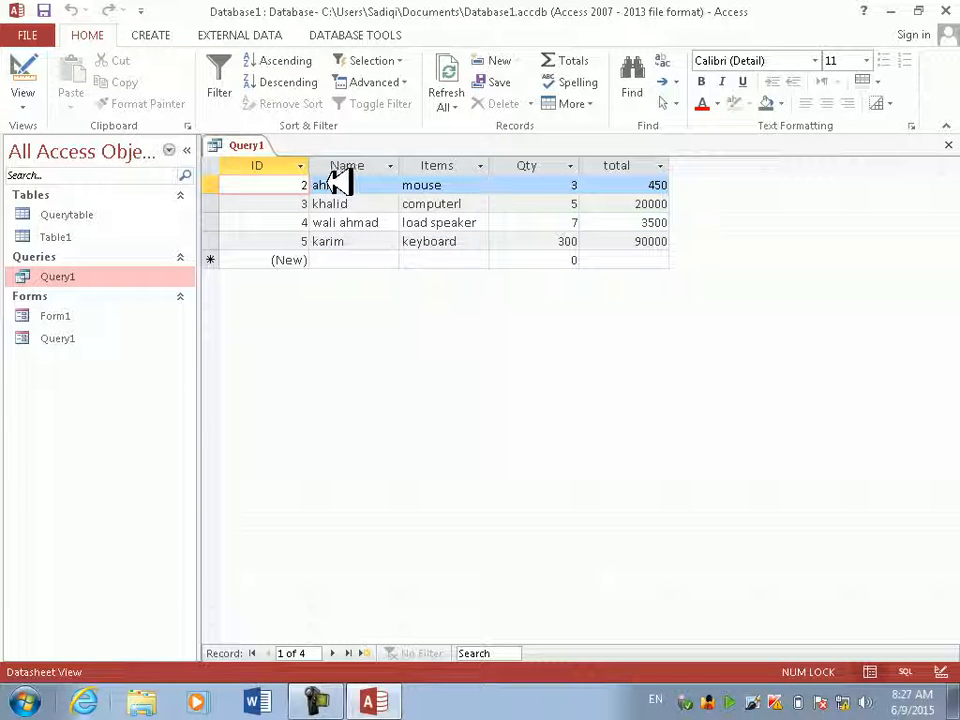
left_click(440, 186)
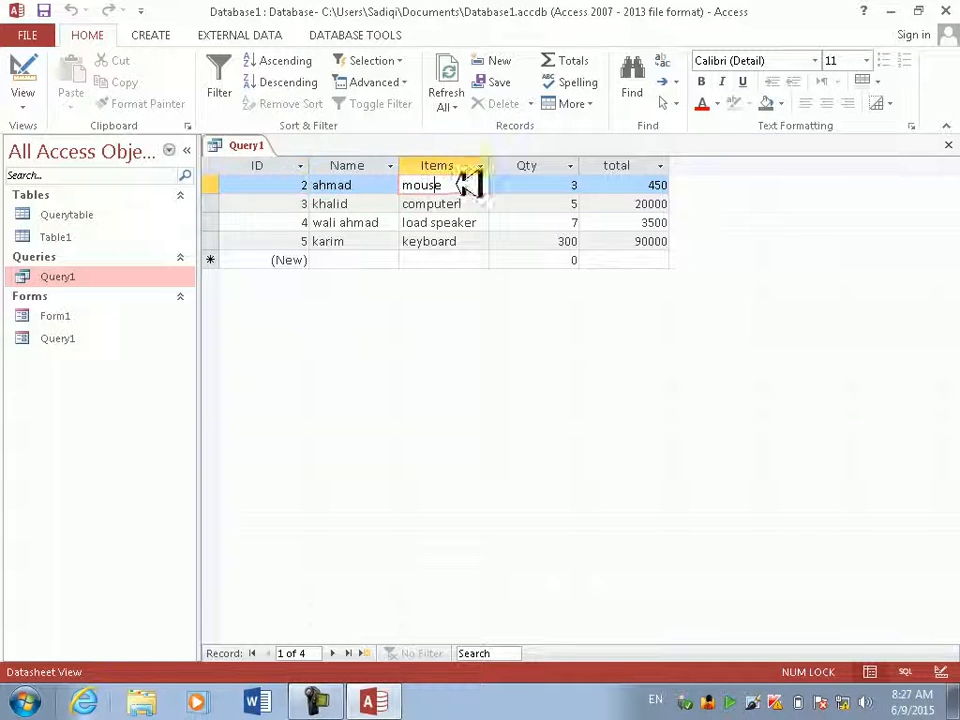
left_click(536, 187)
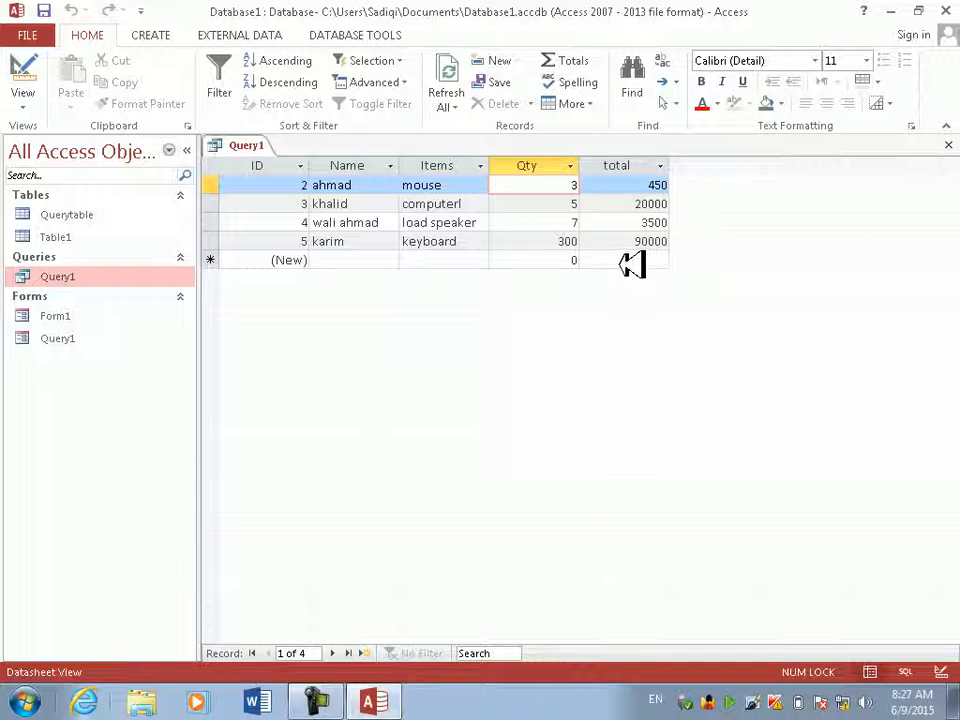
left_click(540, 218)
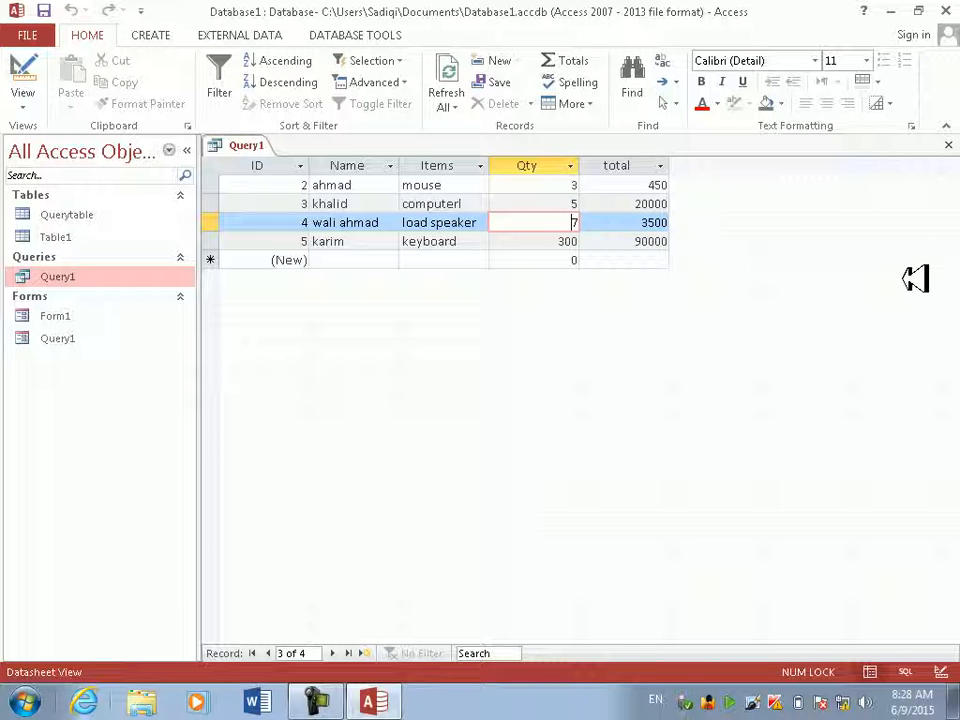
left_click(949, 145)
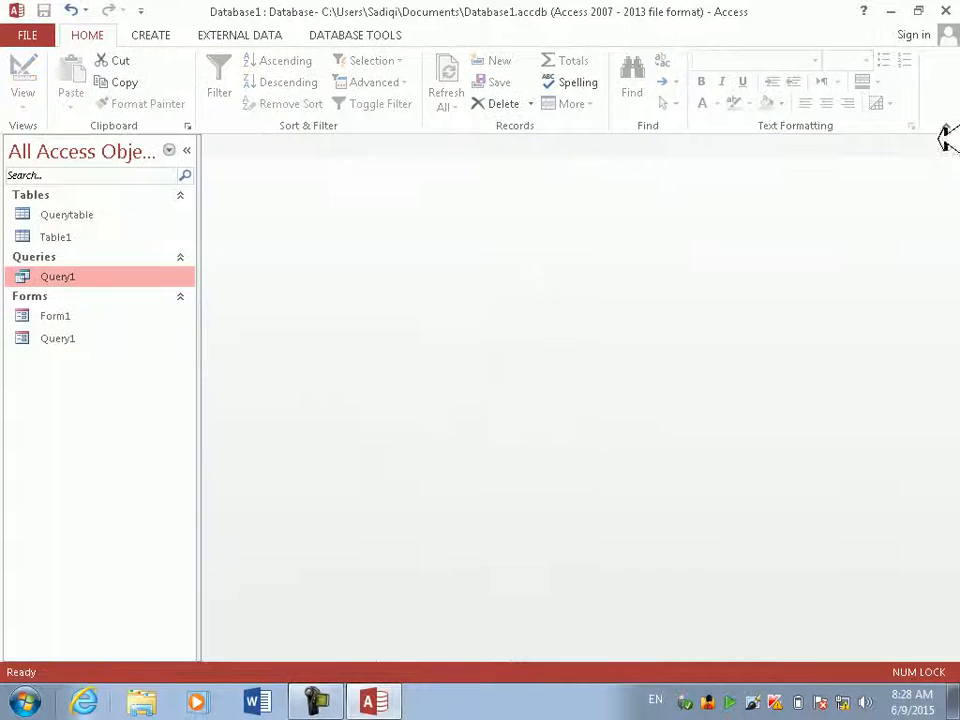
Step: Open the design of Querytable and insert an empty field row above Qty
right_click(94, 214)
left_click(195, 247)
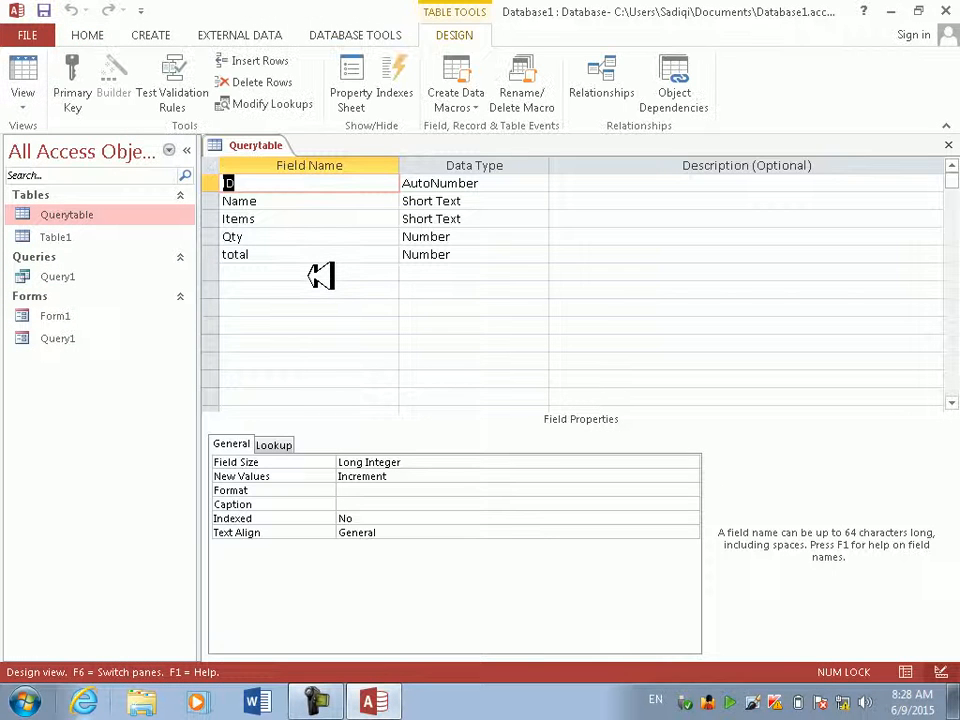
left_click(310, 238)
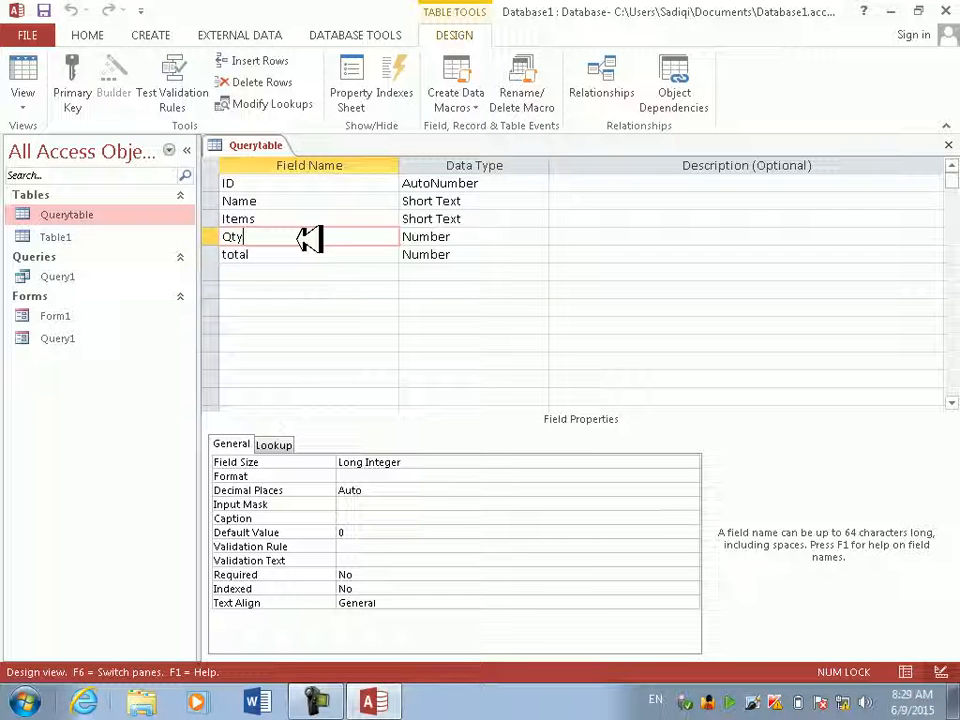
left_click_drag(310, 238, 195, 245)
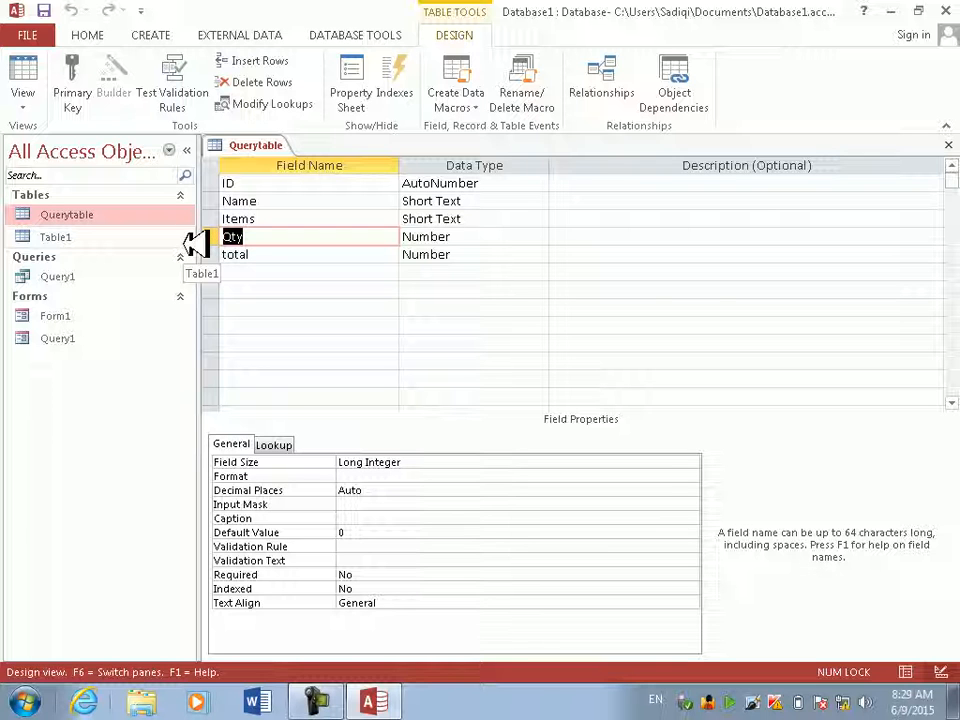
right_click(258, 237)
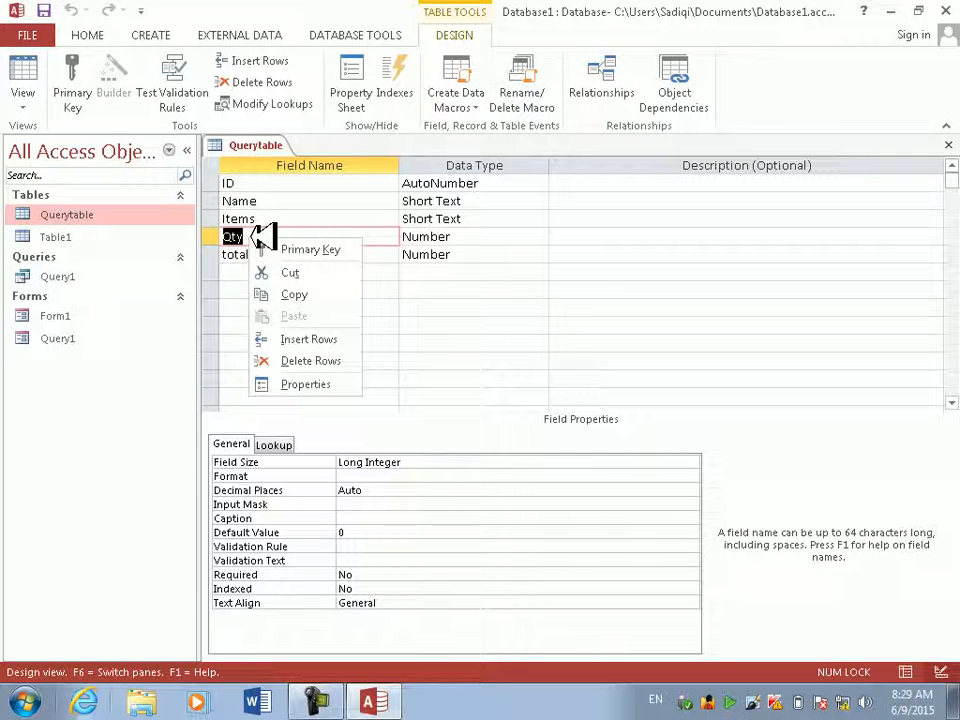
left_click(309, 338)
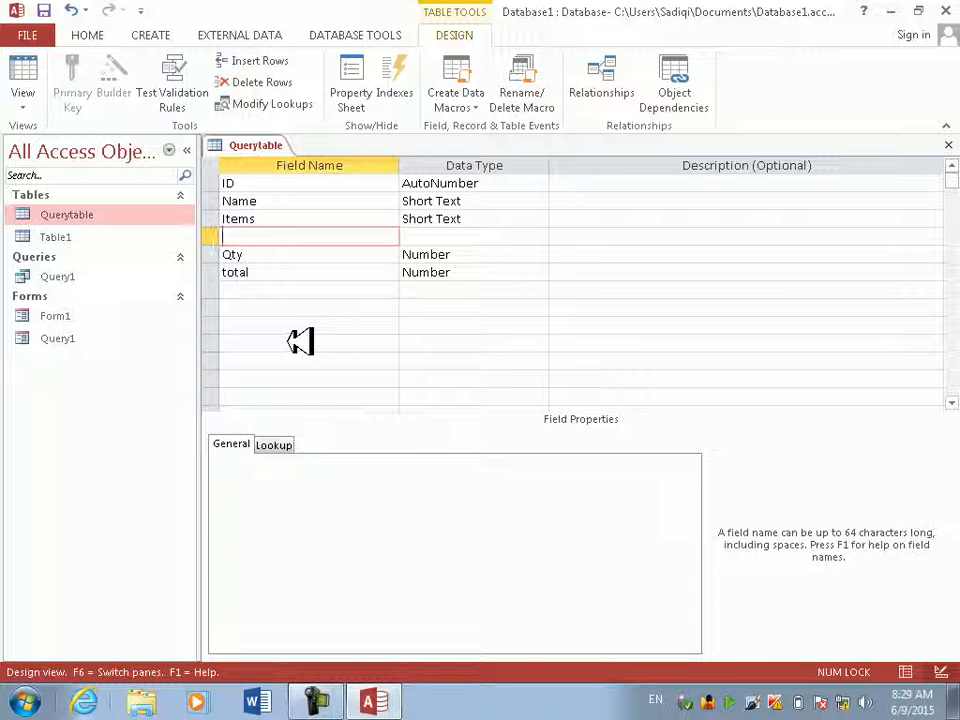
Step: Name the new field Price, give it the Number data type, and close Querytable with the changes saved
type("Pricfe")
key("BackSpace")
key("BackSpace")
type("e")
key("Tab")
type("n")
key("Tab")
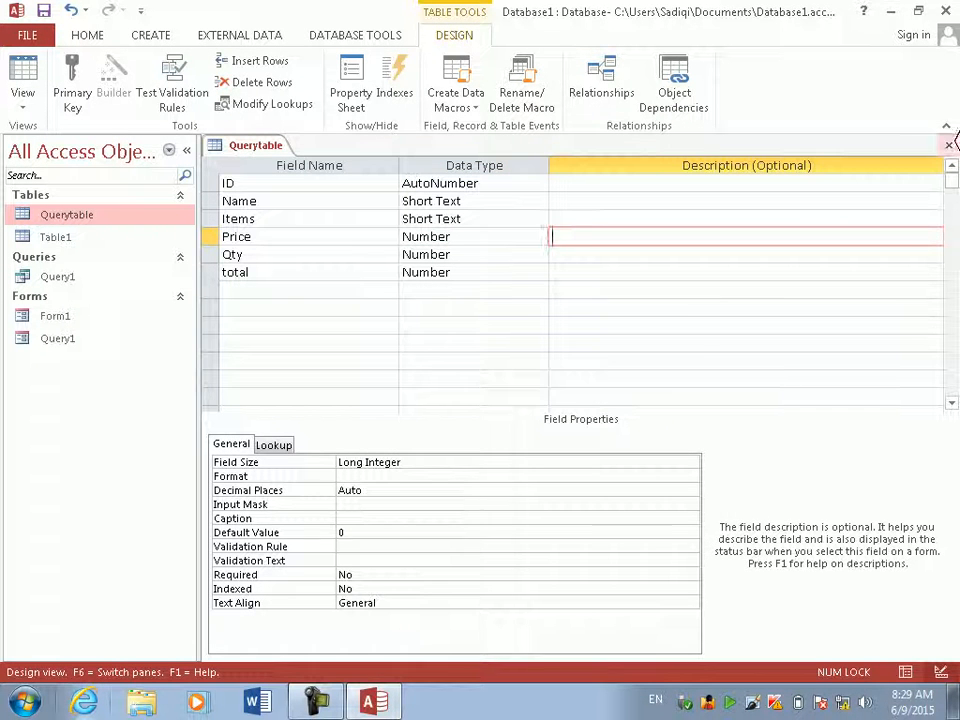
left_click(948, 145)
left_click(410, 401)
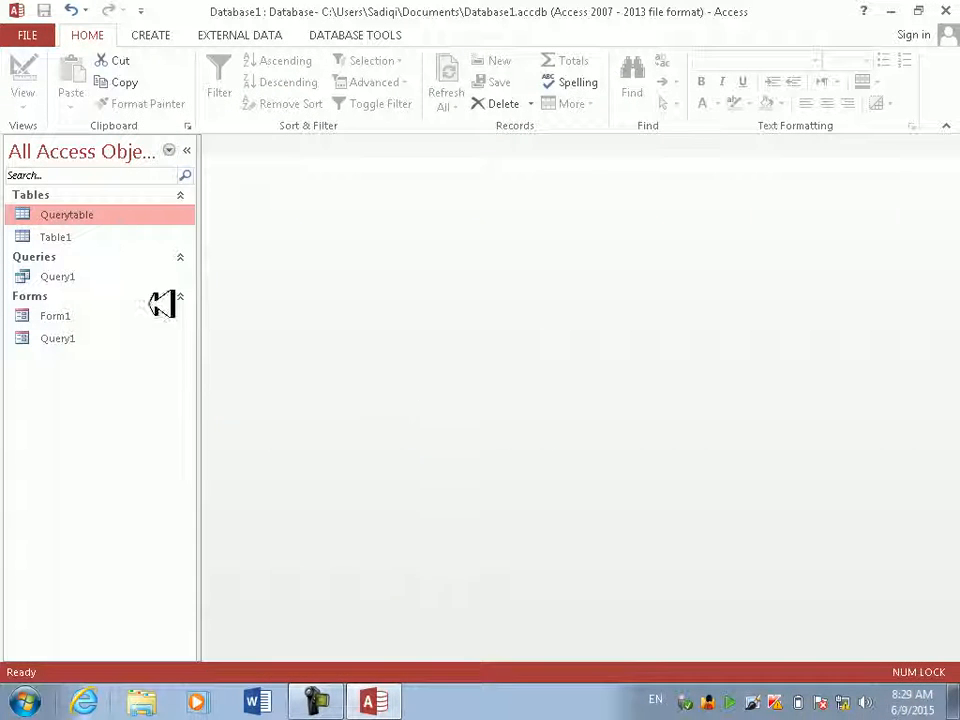
Step: Open Querytable's records and set the Price of the mouse record to 150
right_click(103, 215)
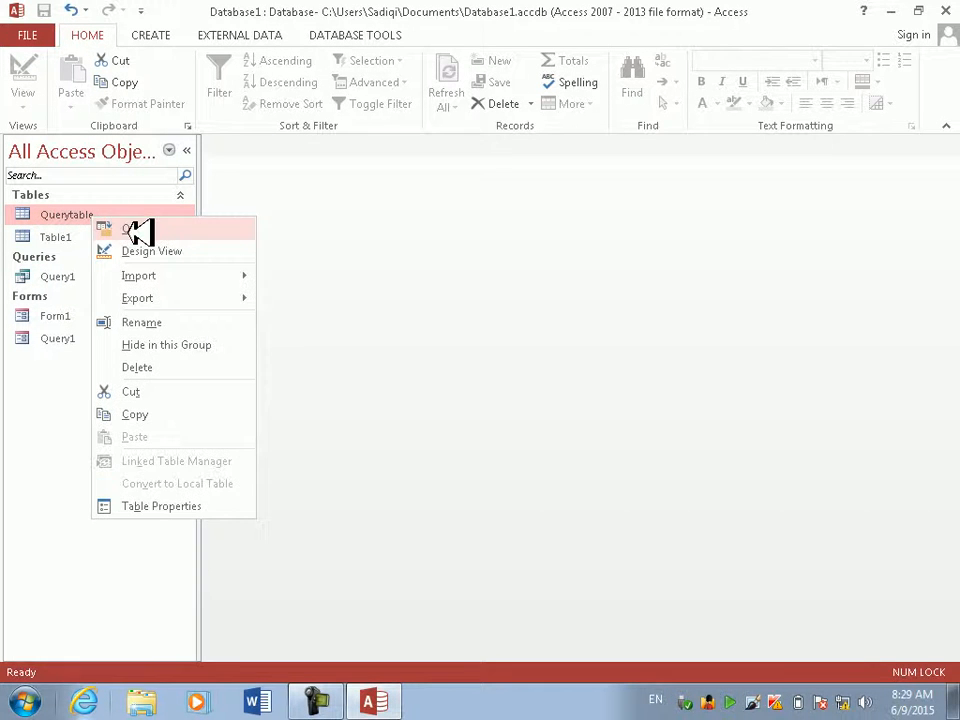
left_click(135, 229)
left_click(510, 184)
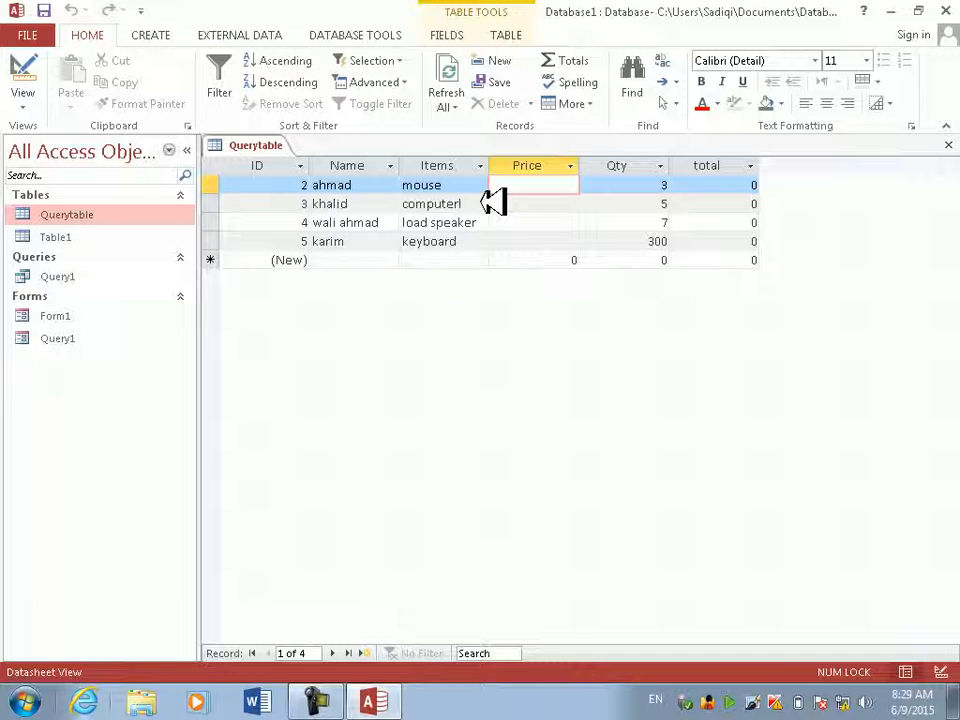
type("16")
type("0")
Step: Set the Price of the computerl record to 5000
left_click(493, 202)
type("500")
key("BackSpace")
key("BackSpace")
type("999")
key("BackSpace")
key("BackSpace")
key("BackSpace")
type("000")
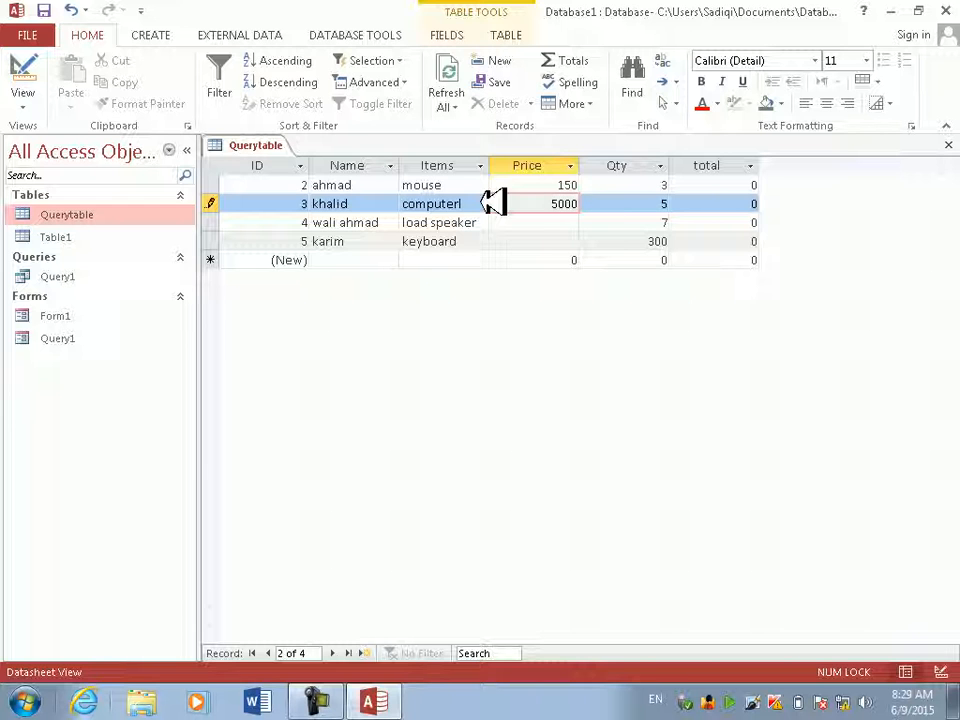
Step: Set the Price of the load speaker record to 500 and that of the keyboard record to 300
key("Tab")
key("Down")
key("shift+Tab")
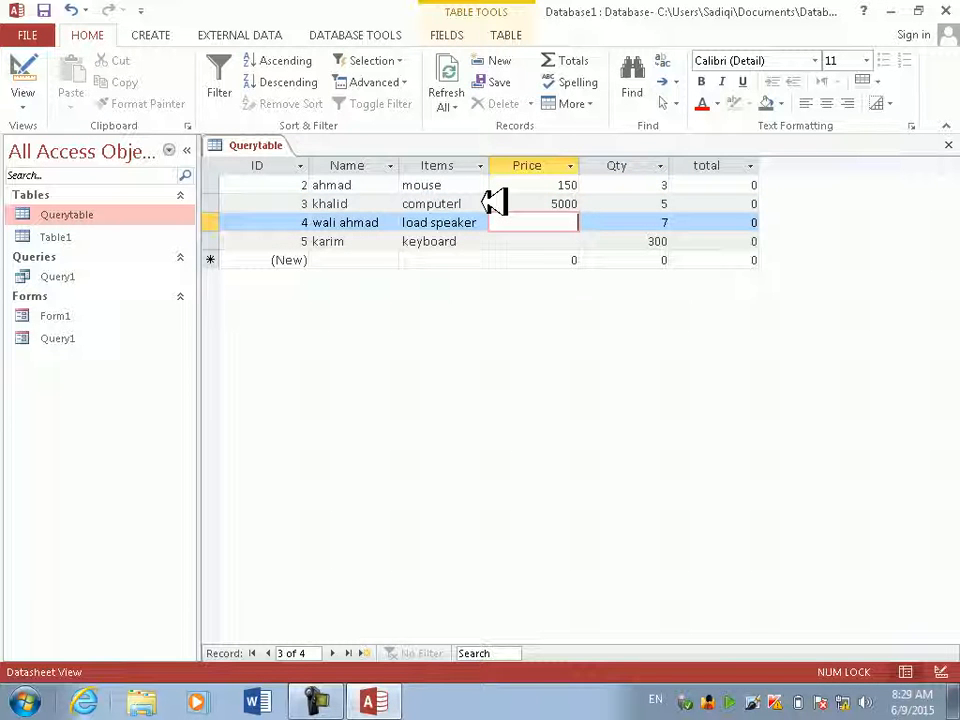
type("500")
key("Down")
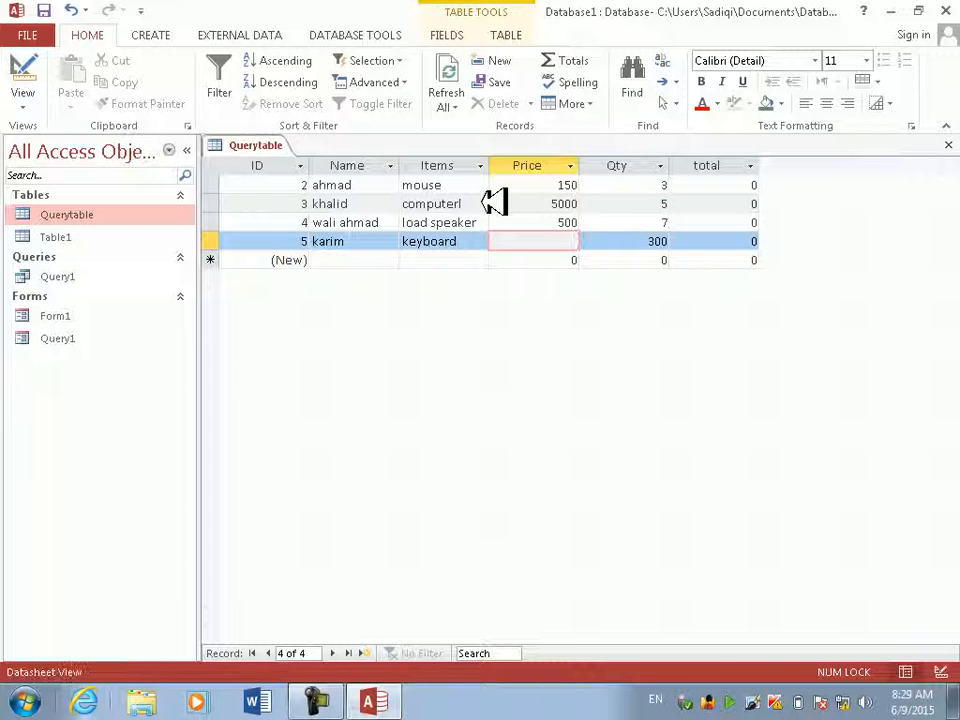
type("4")
key("BackSpace")
type("300")
key("Down")
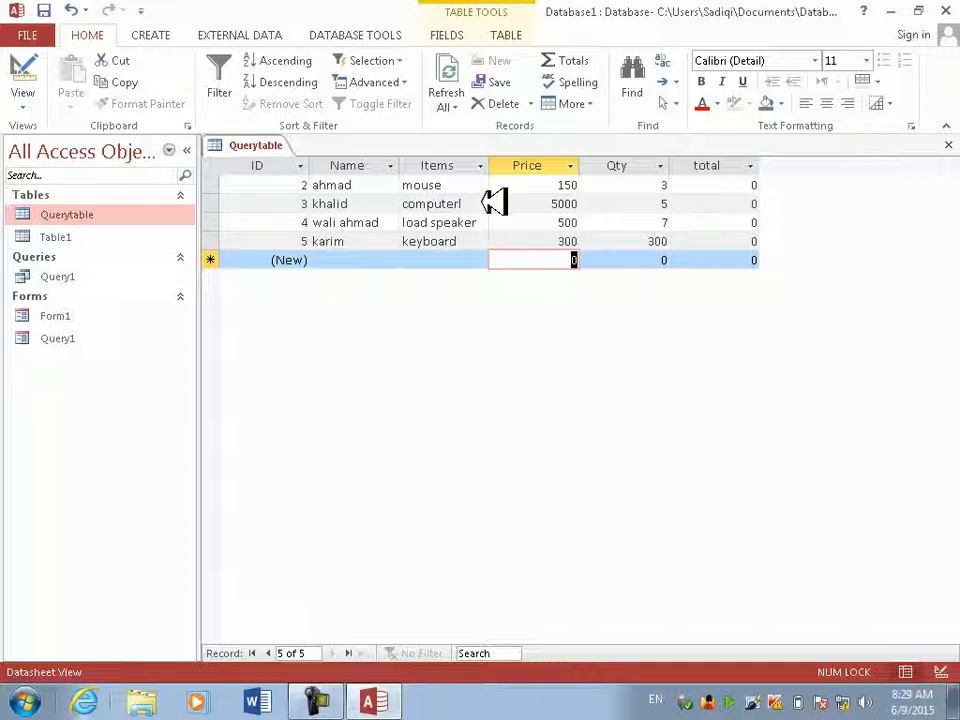
Step: Start a fifth record in Querytable with a Price of 3000 and a person's name
type("3000")
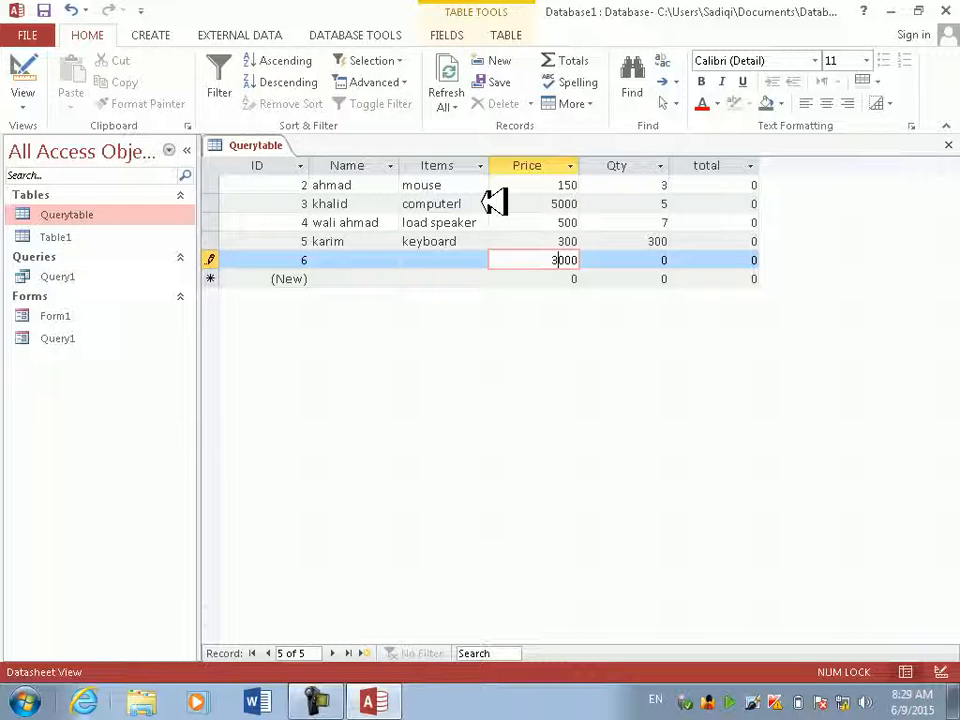
key("shift+Tab")
key("shift+Tab")
type("khalid")
key("BackSpace")
key("BackSpace")
key("BackSpace")
key("BackSpace")
key("BackSpace")
key("BackSpace")
type("qa")
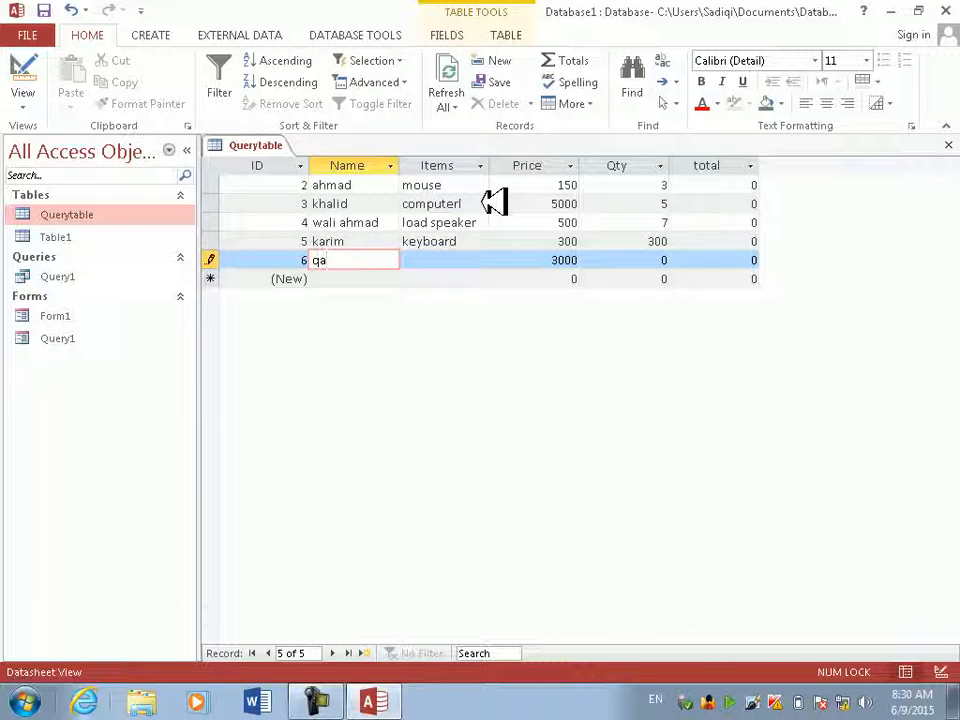
type("se")
key("BackSpace")
type("em")
Step: Set the Items value of the fifth record to monitor
key("Tab")
type("minot")
key("BackSpace")
key("BackSpace")
type("ot")
key("BackSpace")
key("BackSpace")
key("BackSpace")
key("BackSpace")
type("onitor")
key("Tab")
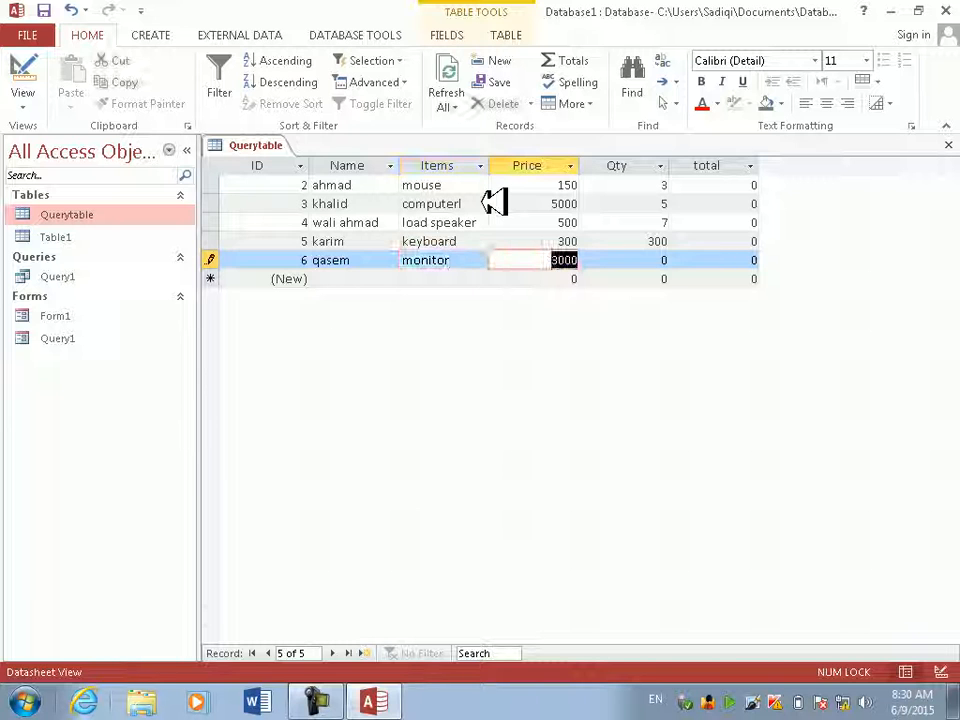
key("Tab")
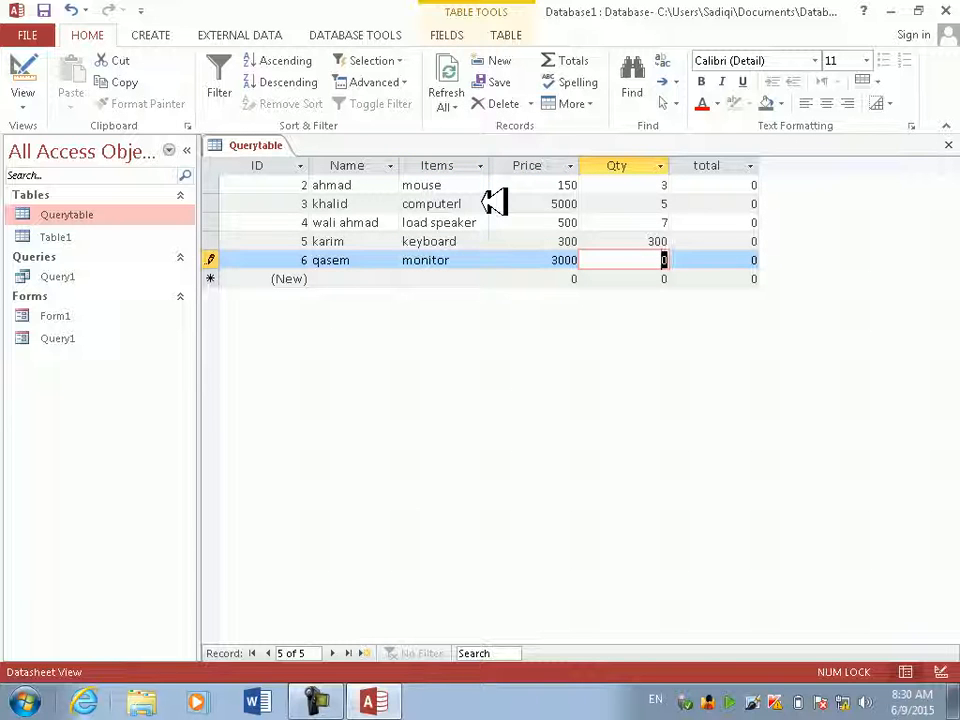
Step: Close Querytable and delete the existing query Query1
left_click(949, 144)
left_click(75, 274)
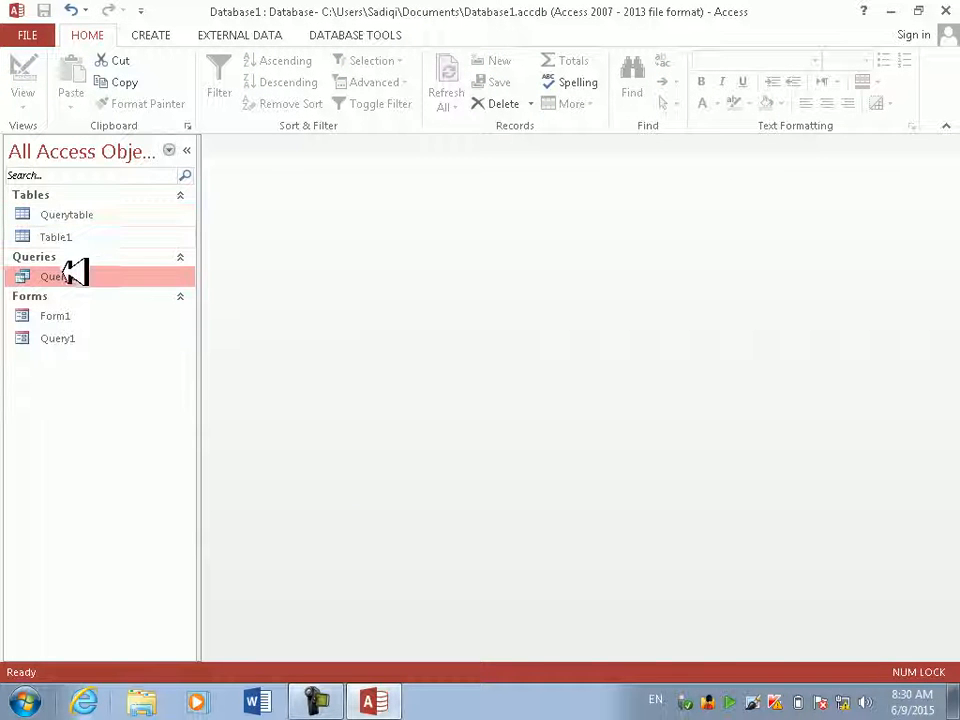
key("Delete")
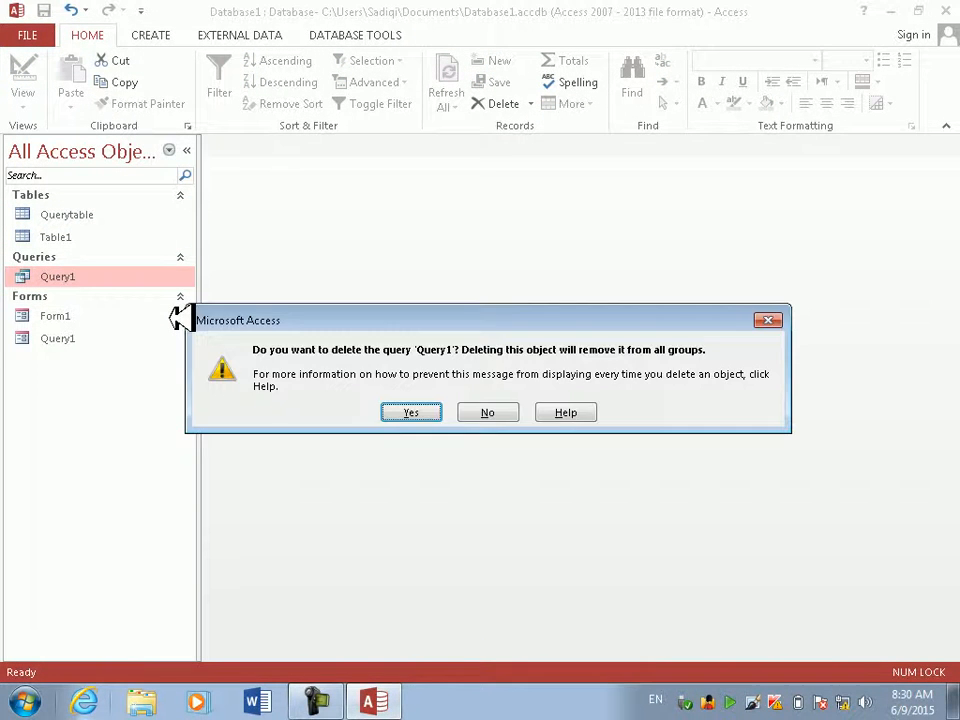
key("Return")
Step: Create a new query in design view based on Querytable and place all of its fields in the design grid
left_click(163, 33)
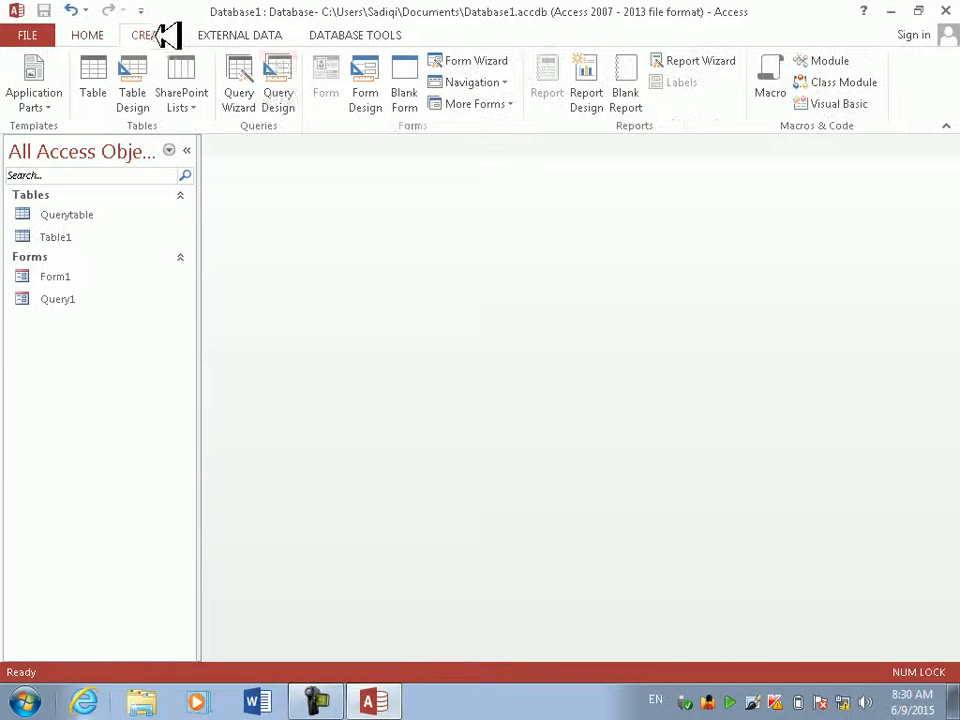
left_click(276, 81)
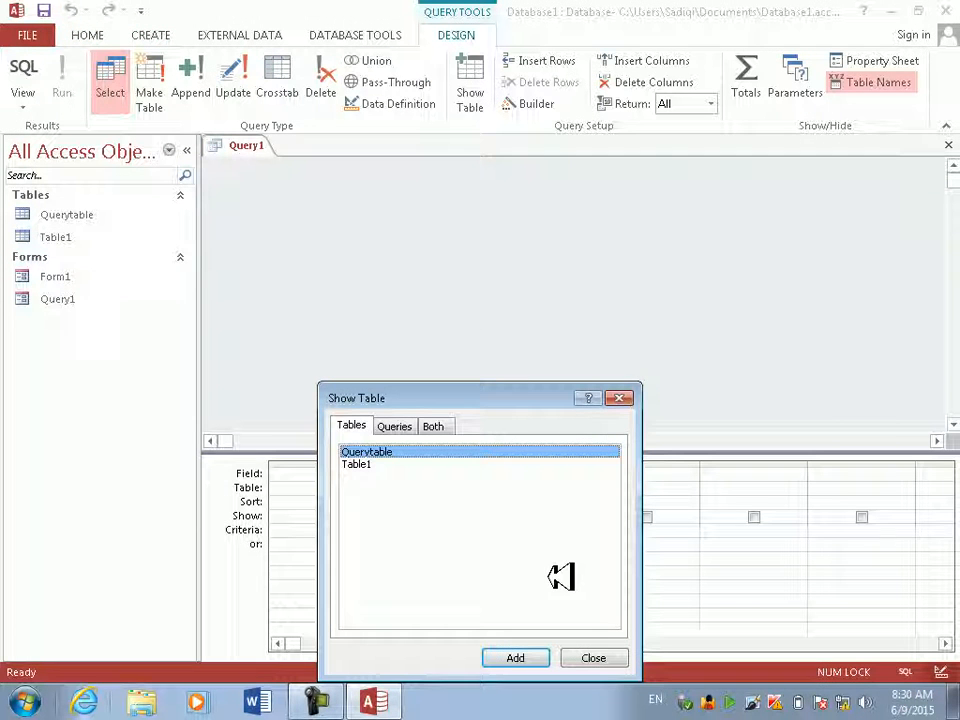
key("Return")
left_click(604, 655)
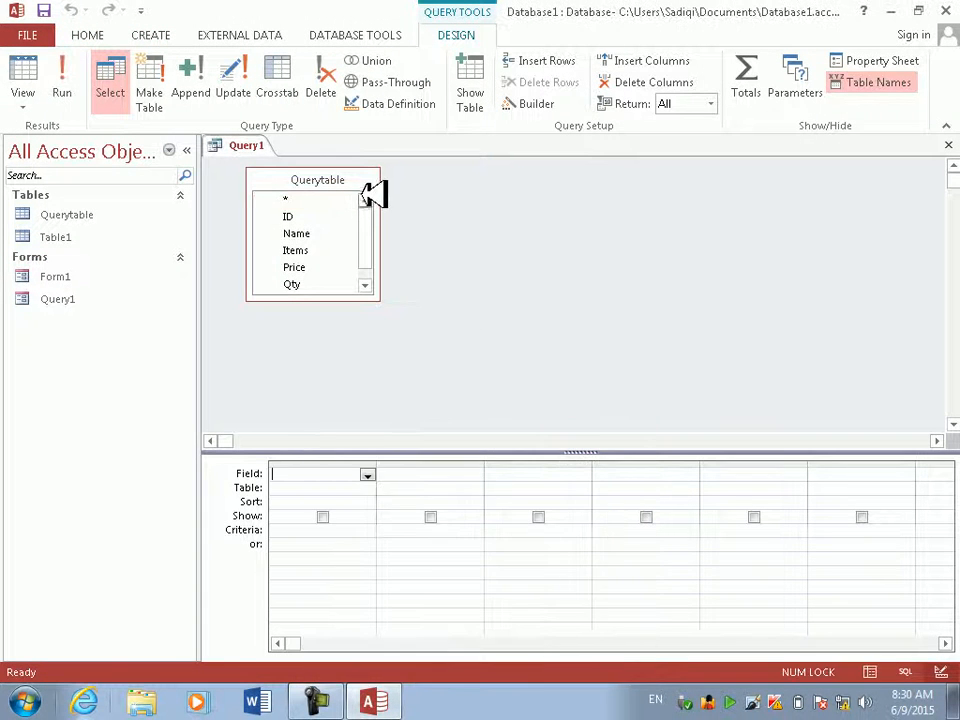
double_click(355, 179)
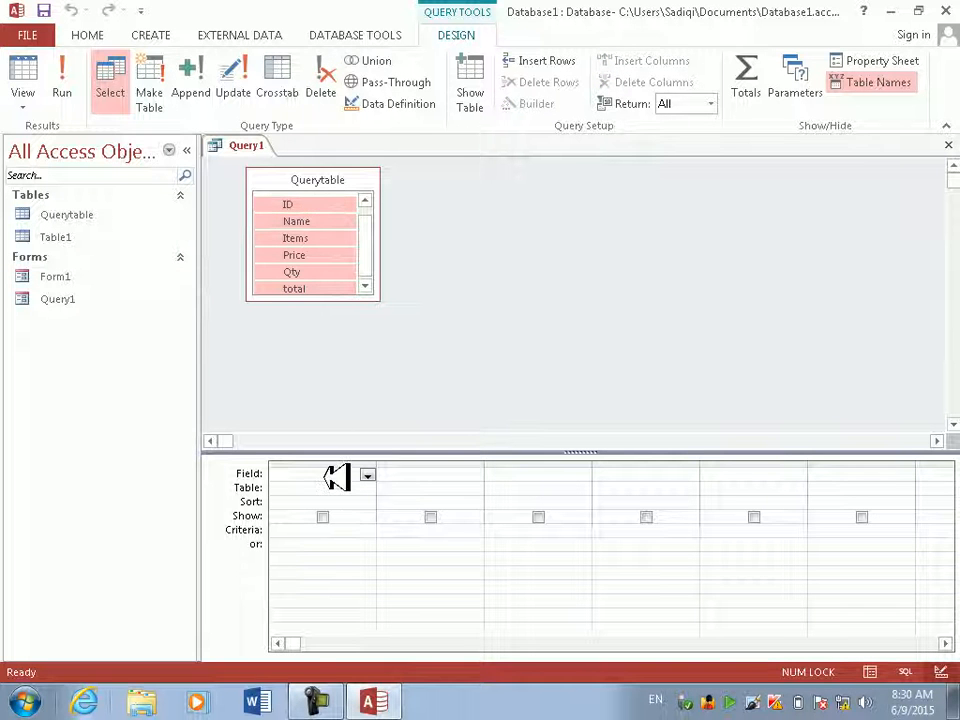
left_click_drag(337, 470, 340, 473)
Step: Open the total field's expression in the Zoom window and begin it with total:iif(items="computerl",price*qty
left_click(860, 466)
left_click(857, 476)
right_click(857, 478)
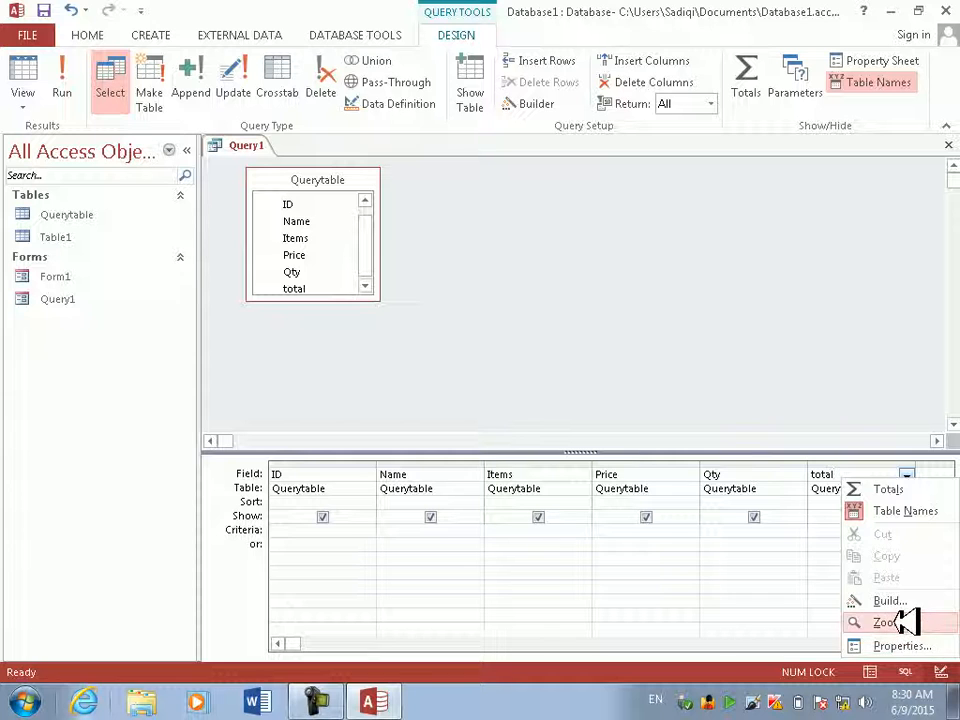
left_click(884, 622)
left_click(405, 219)
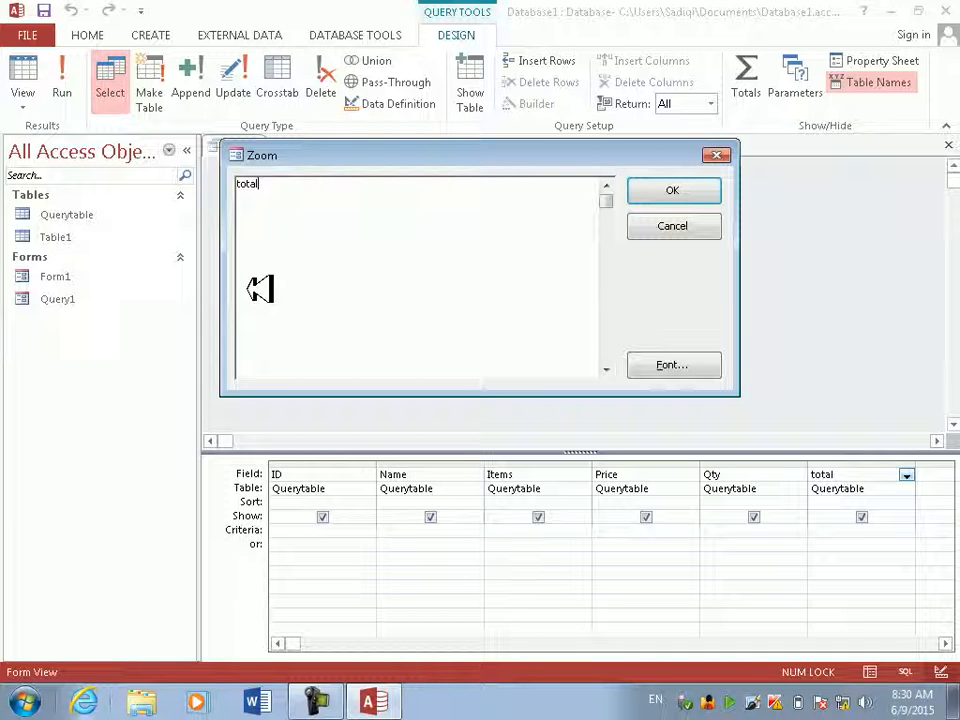
type(":iif(itemm")
key("BackSpace")
type("s=\"")
type("computer")
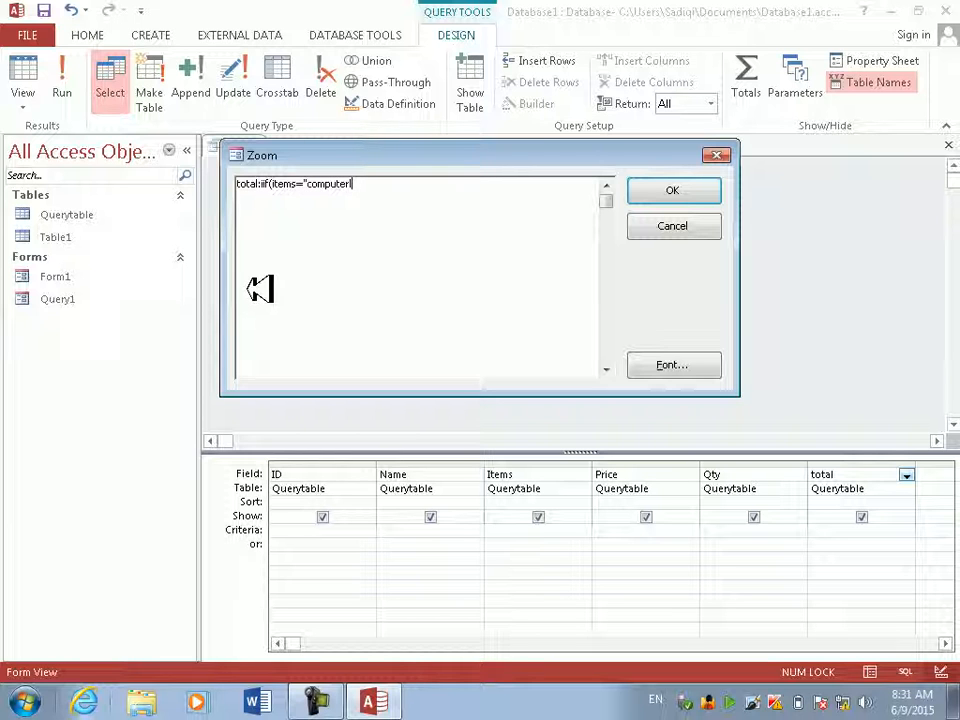
type("\"")
type(",")
type("price")
type("*,")
type("qty")
type(")")
Step: Nest a second IIf condition in the total expression that returns price*qty for the item mouse
type(",")
type("iif")
type("(")
type("items=m")
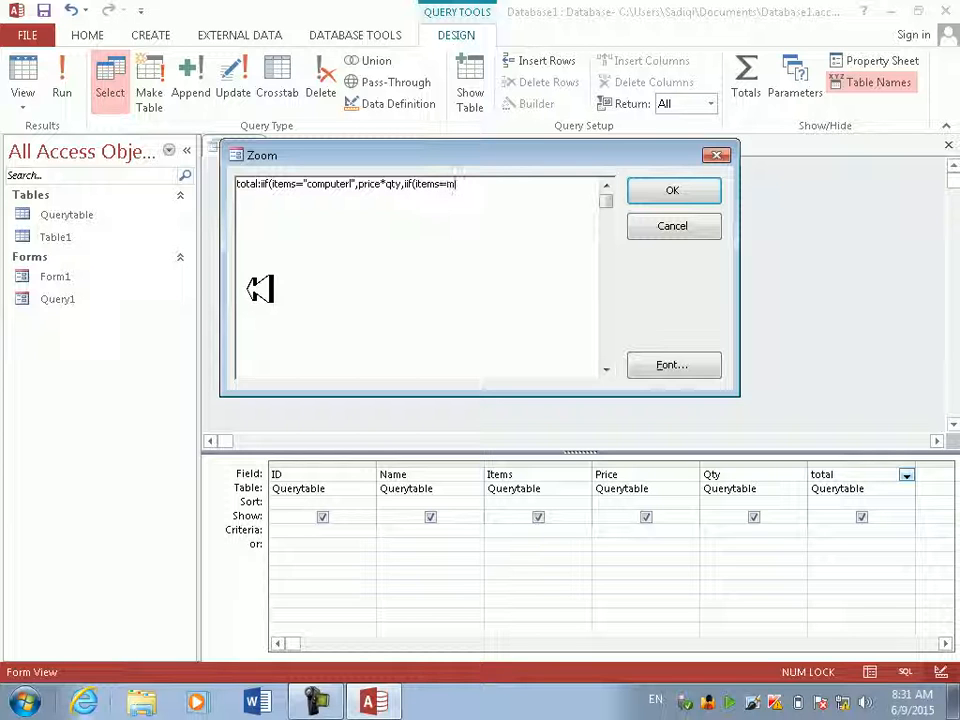
key("BackSpace")
type("\"mouse\",price*qty")
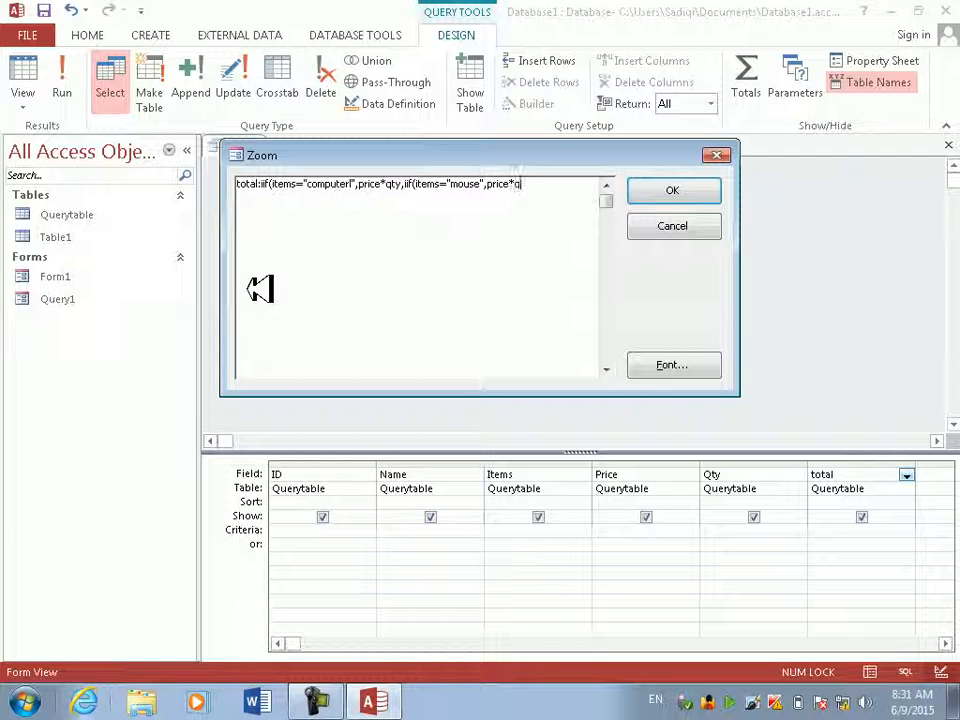
type("\",")
key("BackSpace")
key("BackSpace")
Step: Nest two more IIf conditions in the total expression that return price*qty for the items load speaker and monitor
type(",iif(")
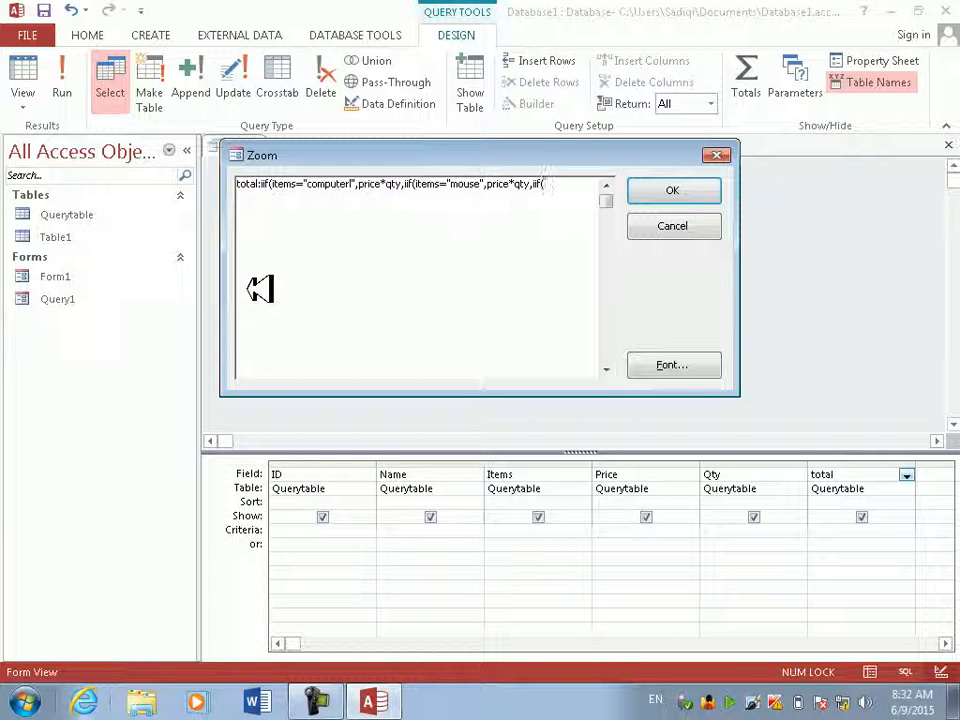
type("items=\"load speaker")
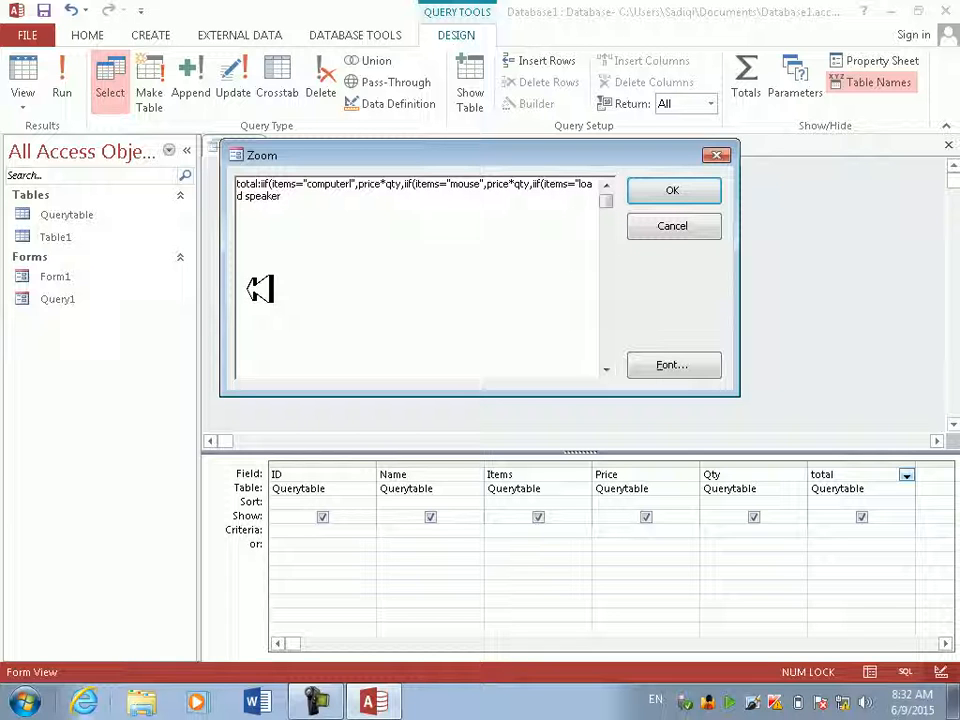
type("\",price*qty,iif")
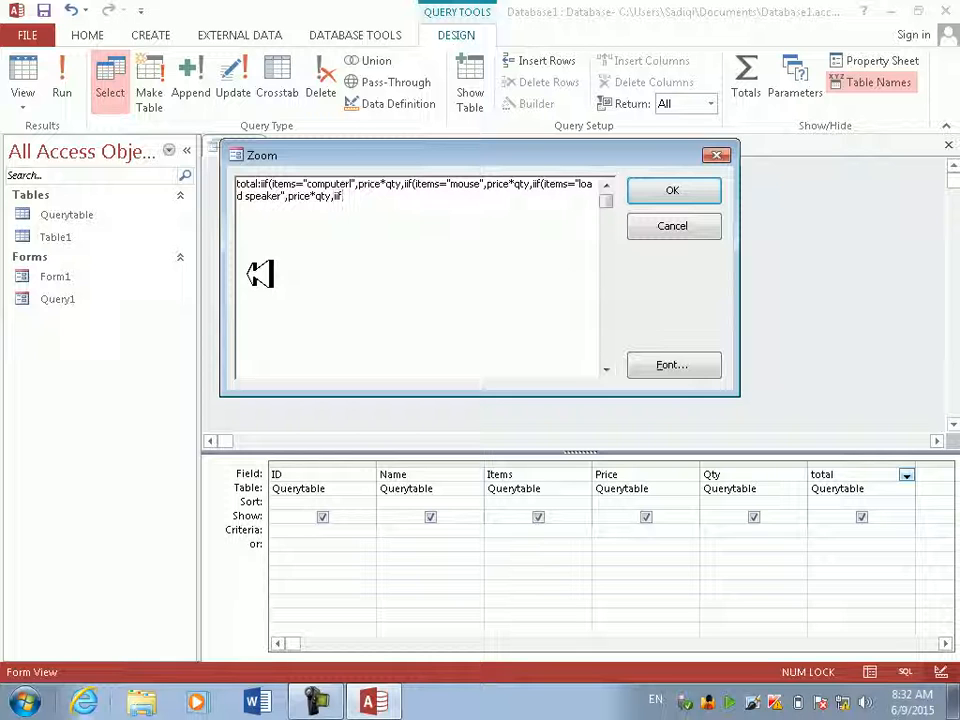
type("(items=\"monitor\",price*qty")
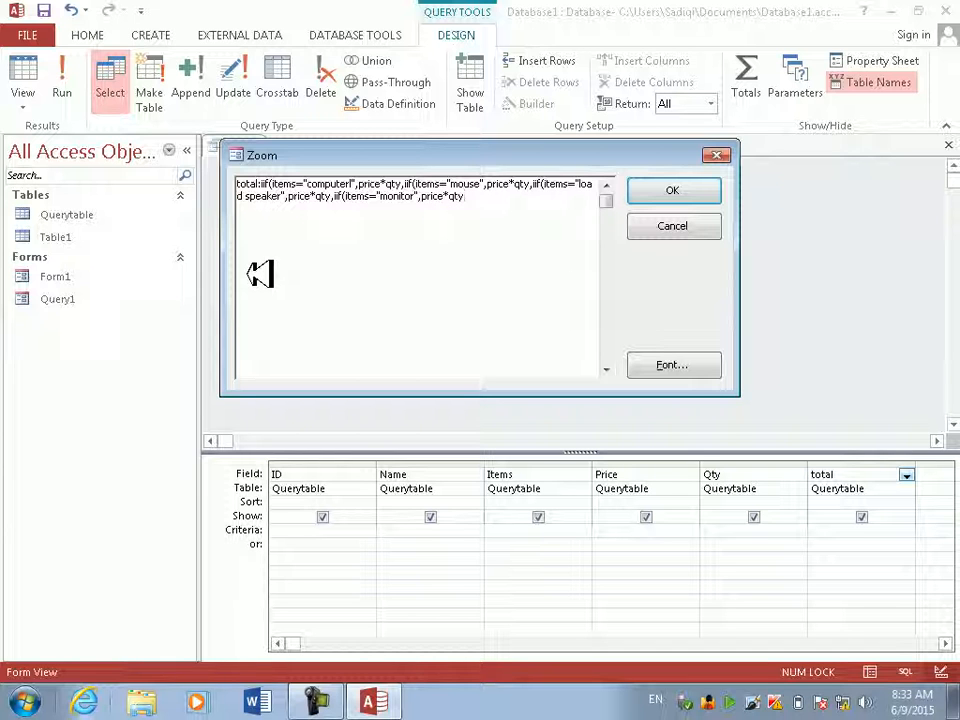
Step: Nest a final IIf condition returning price*qty for the item molwikader, and close all the brackets of the total expression
type(",iif(items=\"")
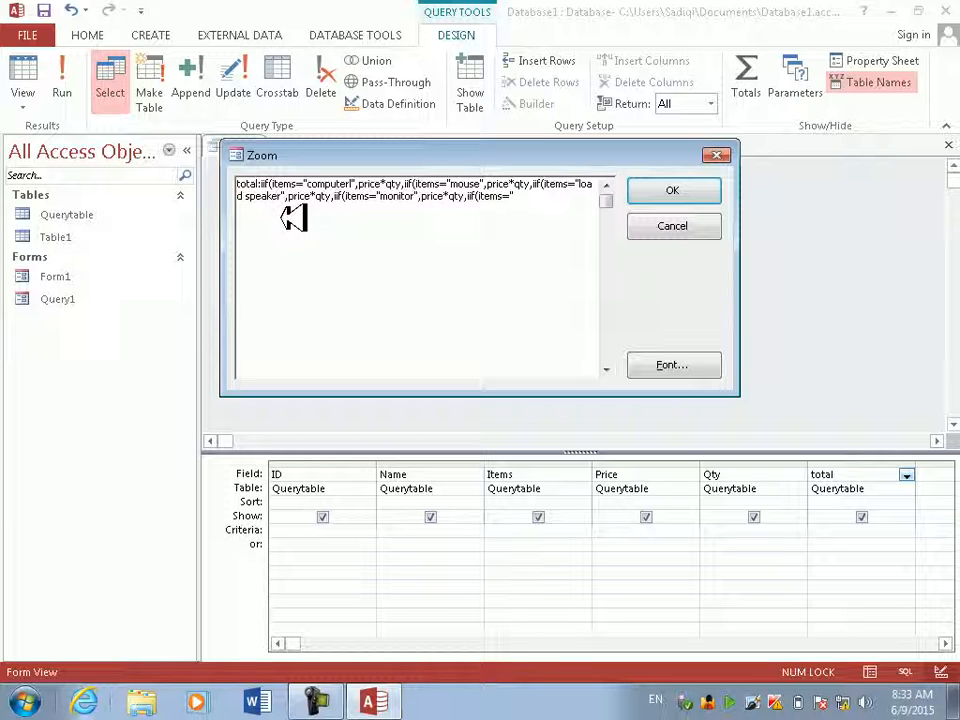
type("ic")
key("BackSpace")
key("BackSpace")
type("wli")
key("BackSpace")
key("BackSpace")
key("BackSpace")
type("lwi")
type("er\",")
key("BackSpace")
type("price*qty")
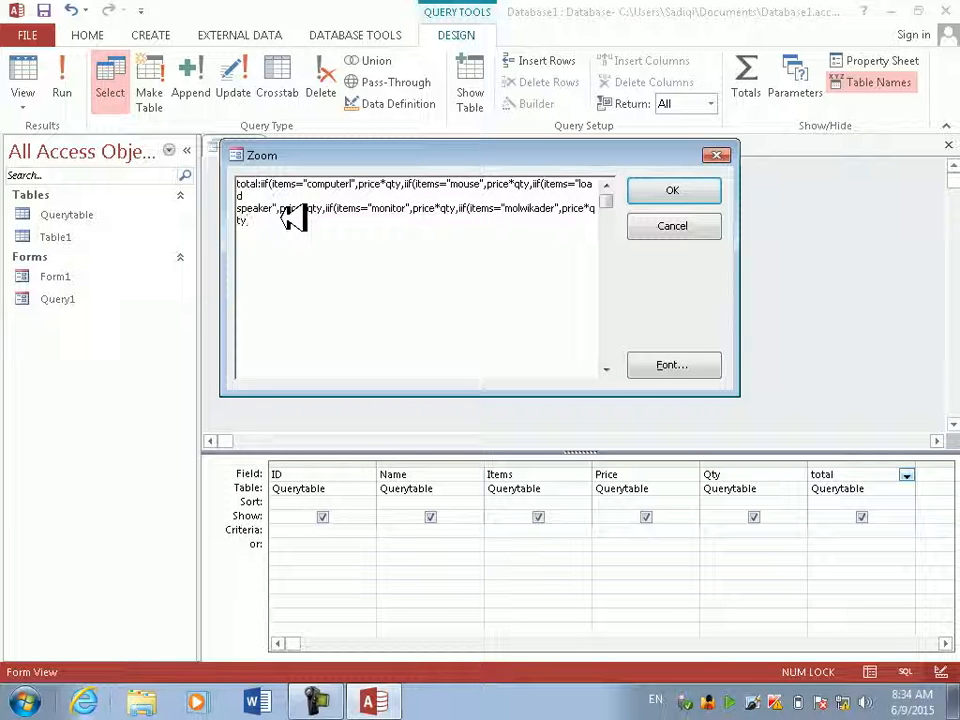
type(",0)))")
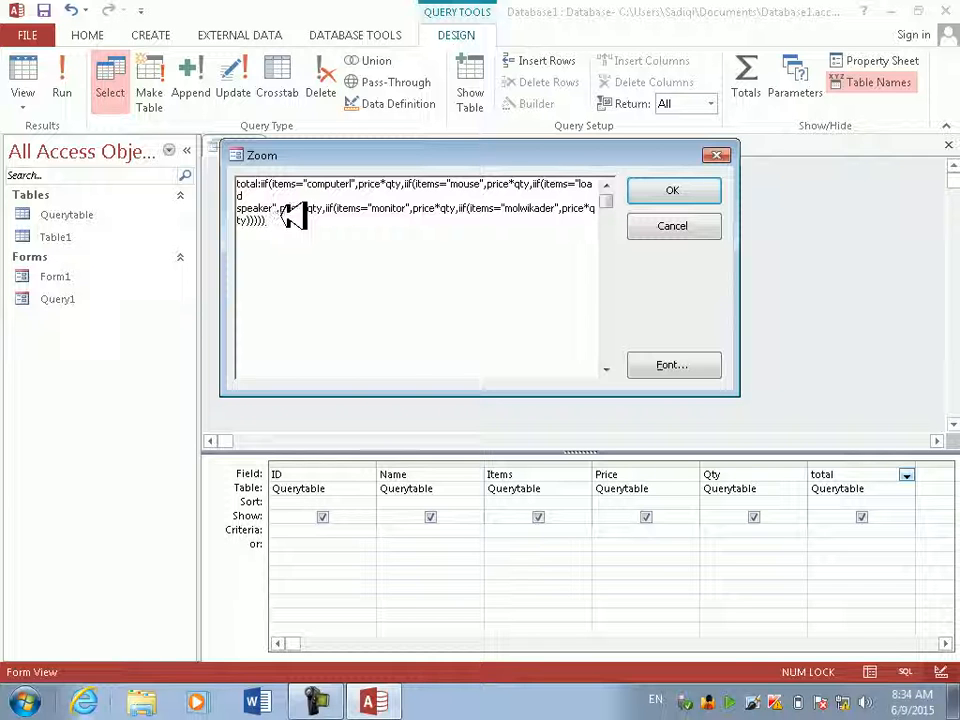
Step: Accept the total expression, run Query1 and delete all of its existing records
left_click(691, 191)
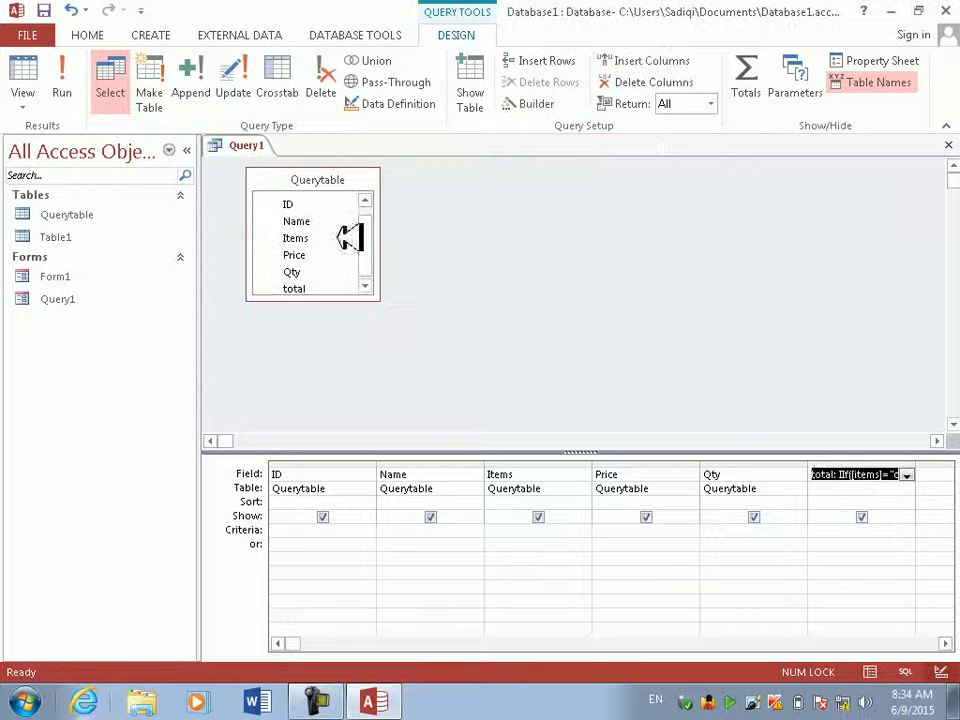
left_click(64, 82)
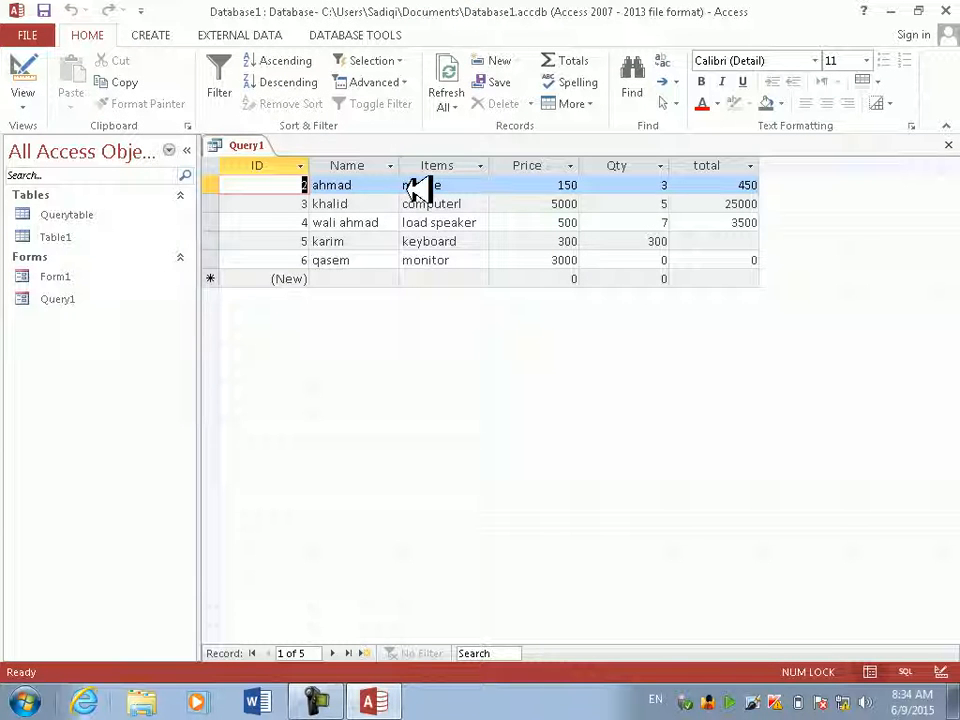
left_click_drag(212, 186, 261, 279)
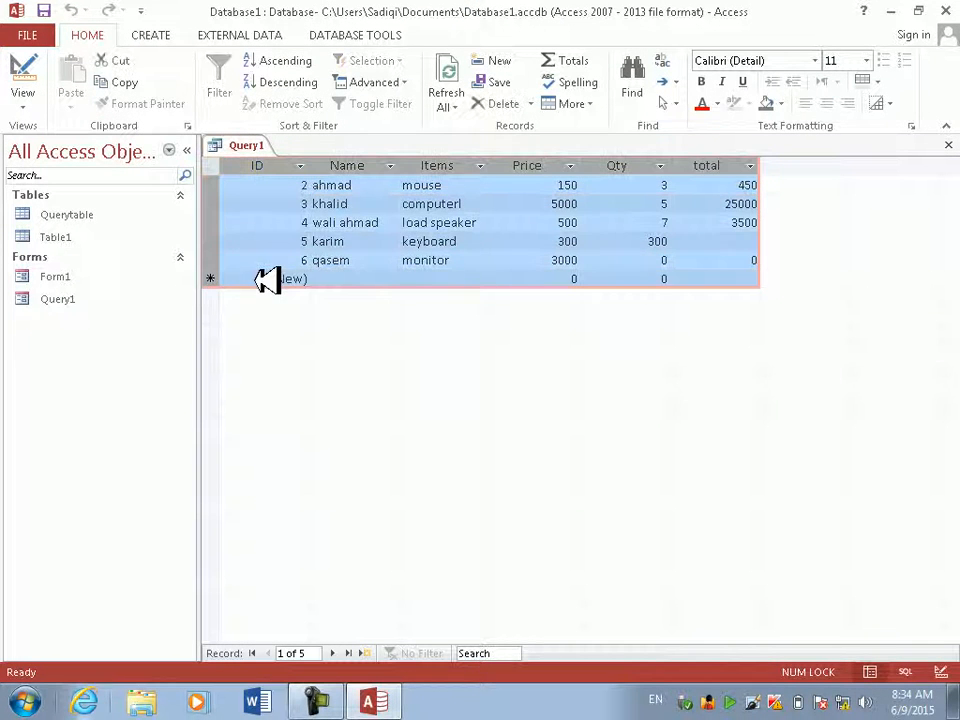
key("Delete")
key("Return")
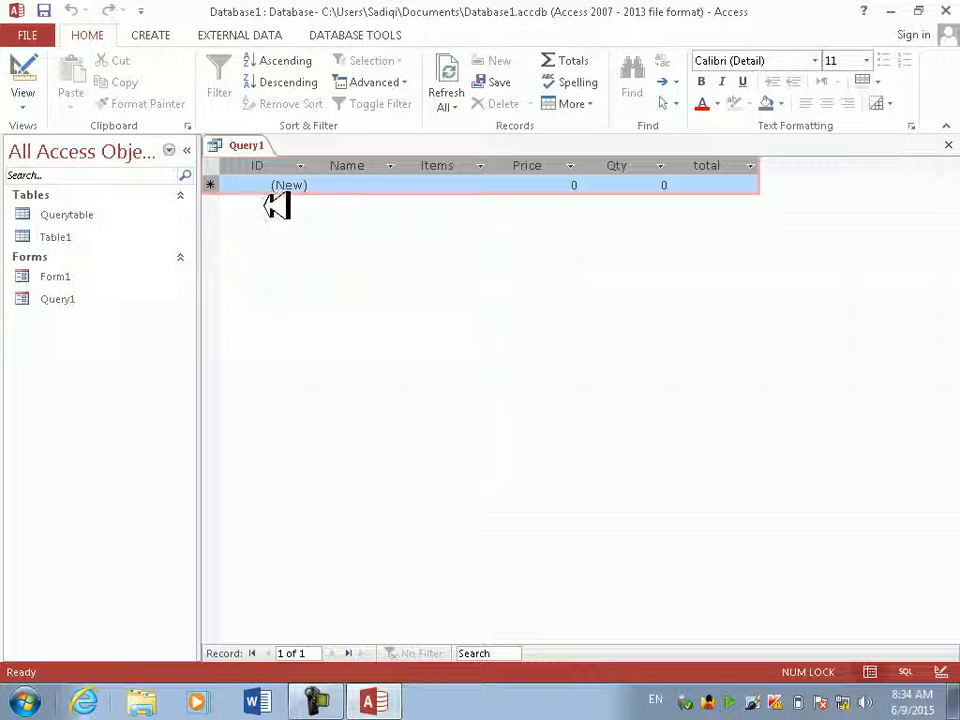
Step: Add a record with the customer's name, item computerl, price 5000 and quantity 10
left_click(341, 188)
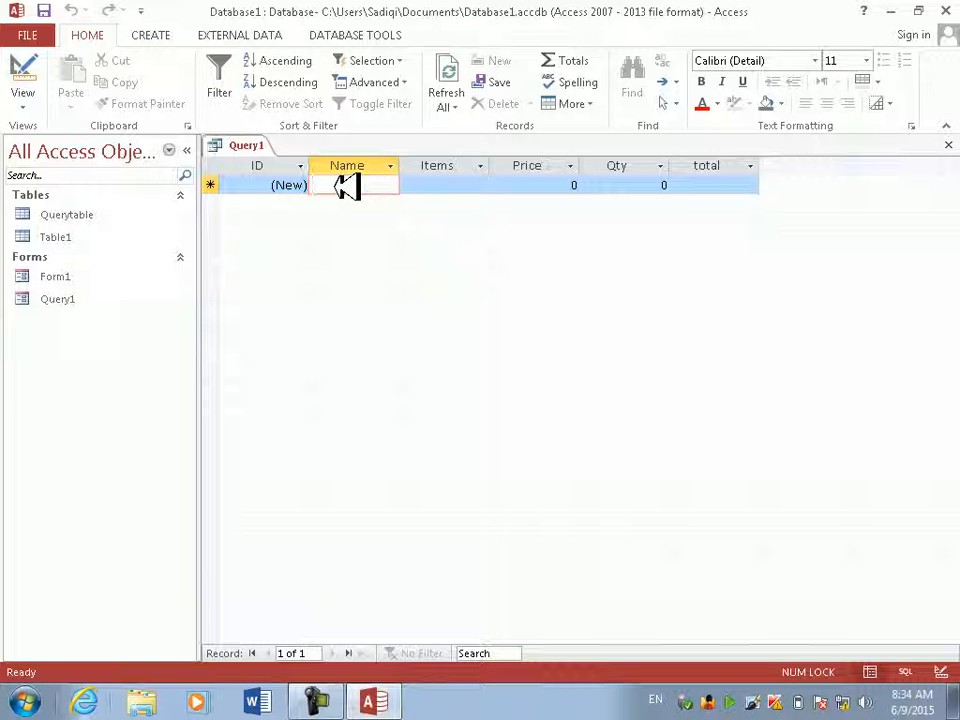
type("wali")
key("Tab")
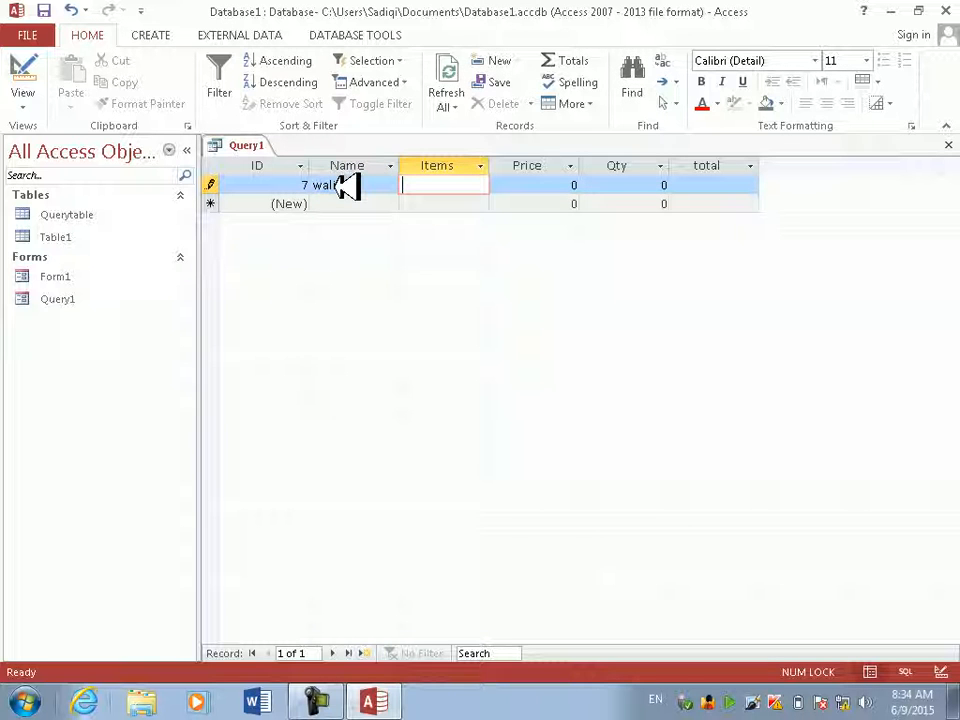
type("computerl")
key("Tab")
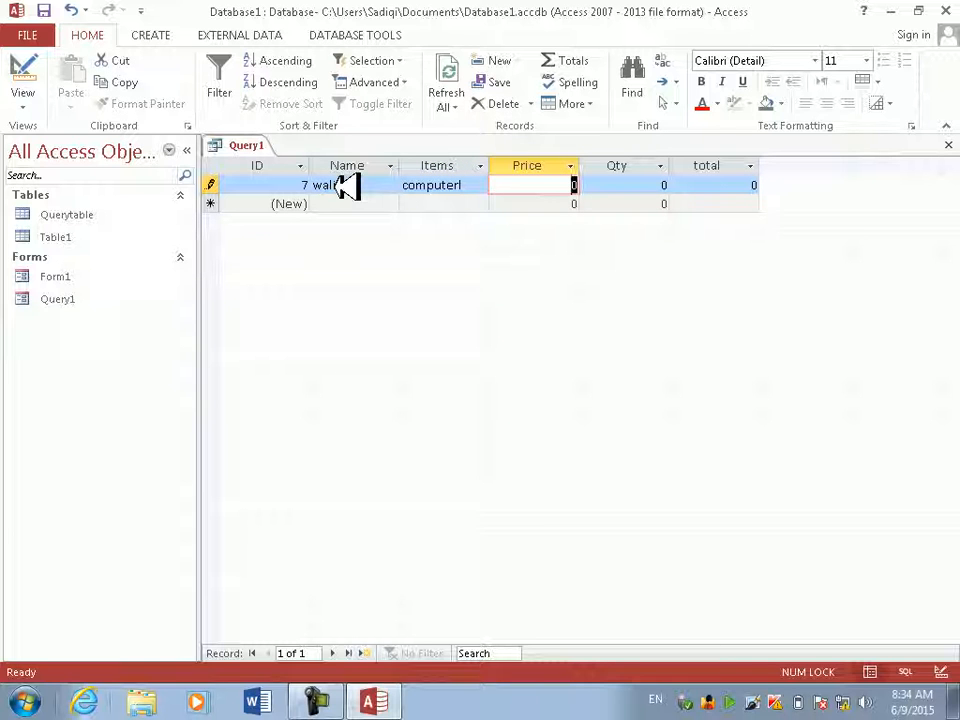
type("5000")
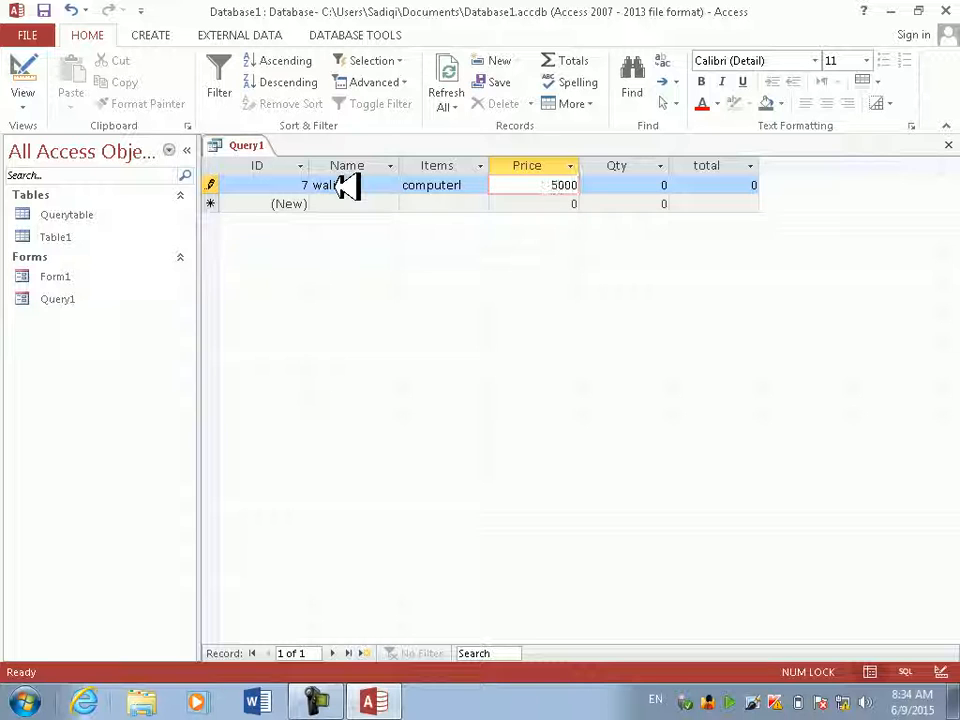
key("Tab")
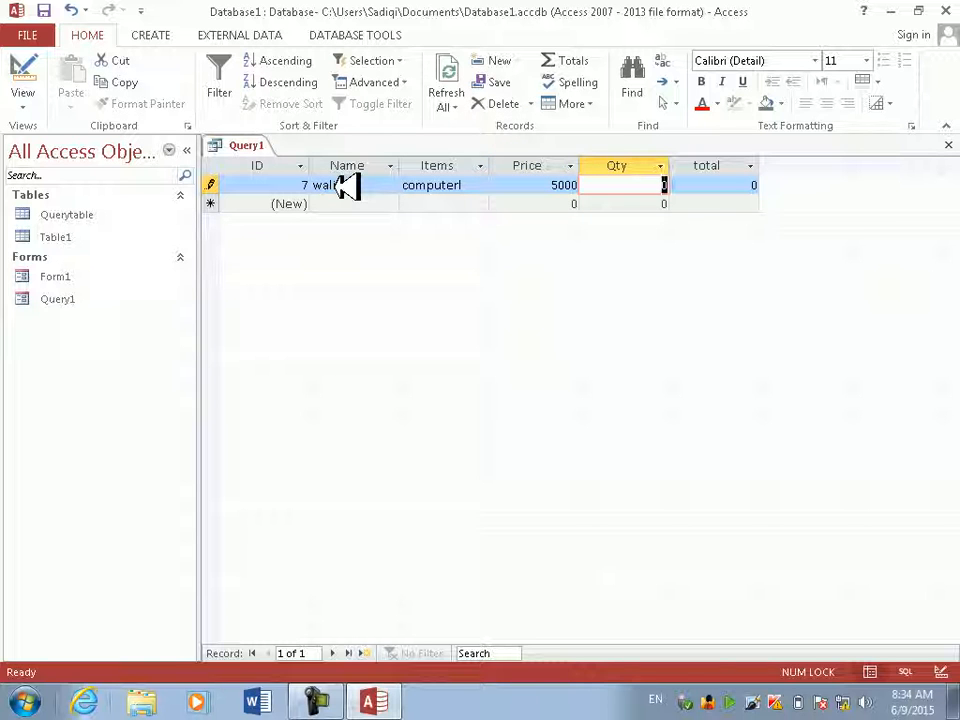
type("10")
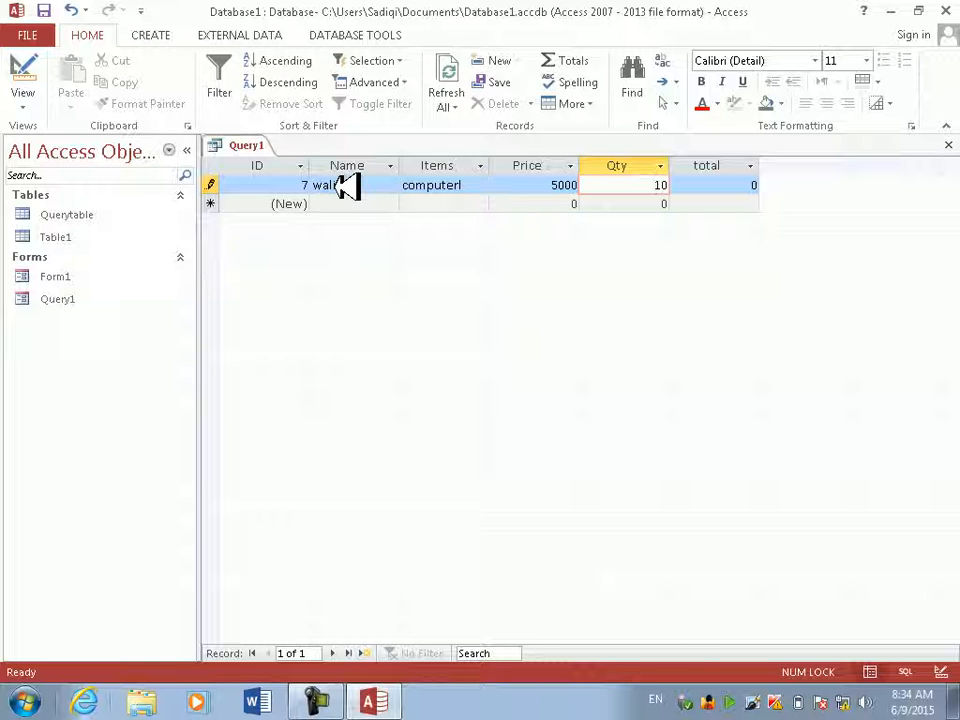
key("Down")
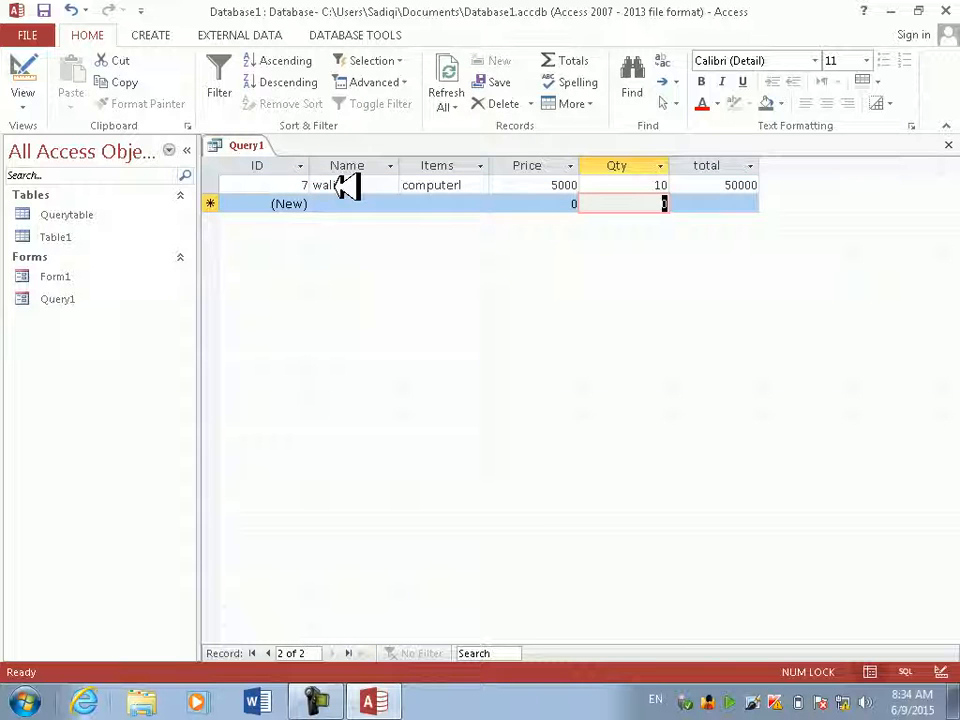
Step: Change the item of the new record to mouse
key("Up")
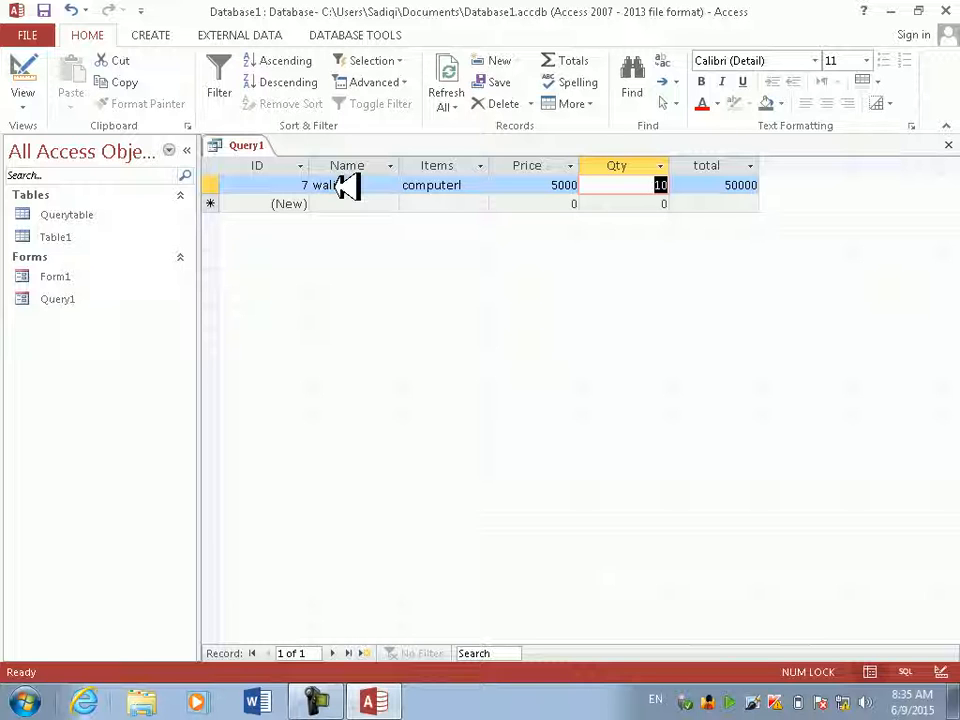
key("Left")
key("Left")
key("Left")
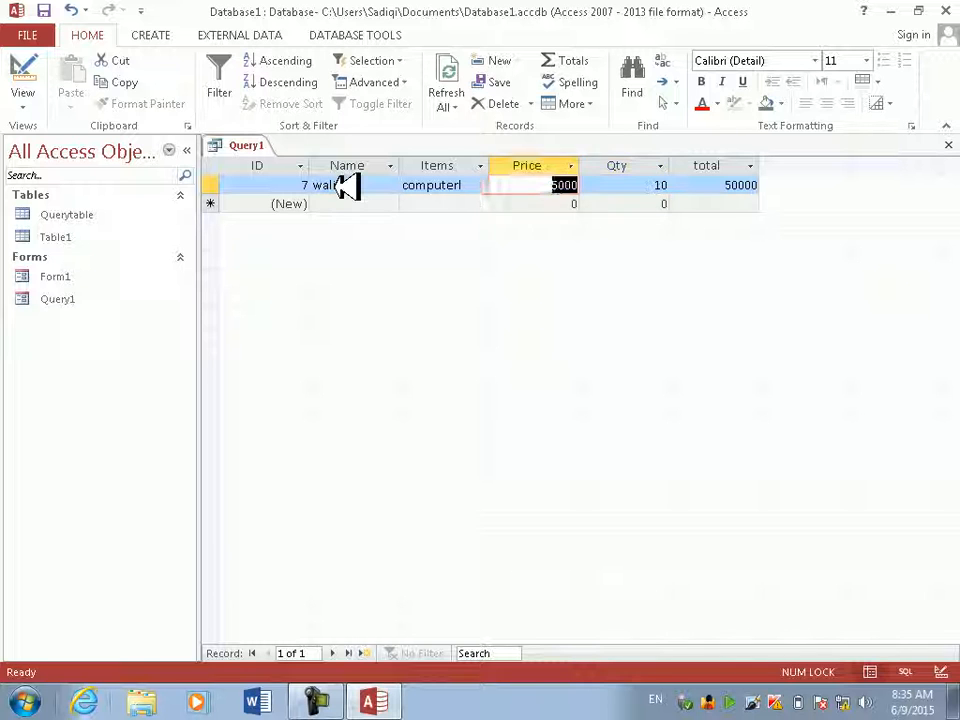
key("Down")
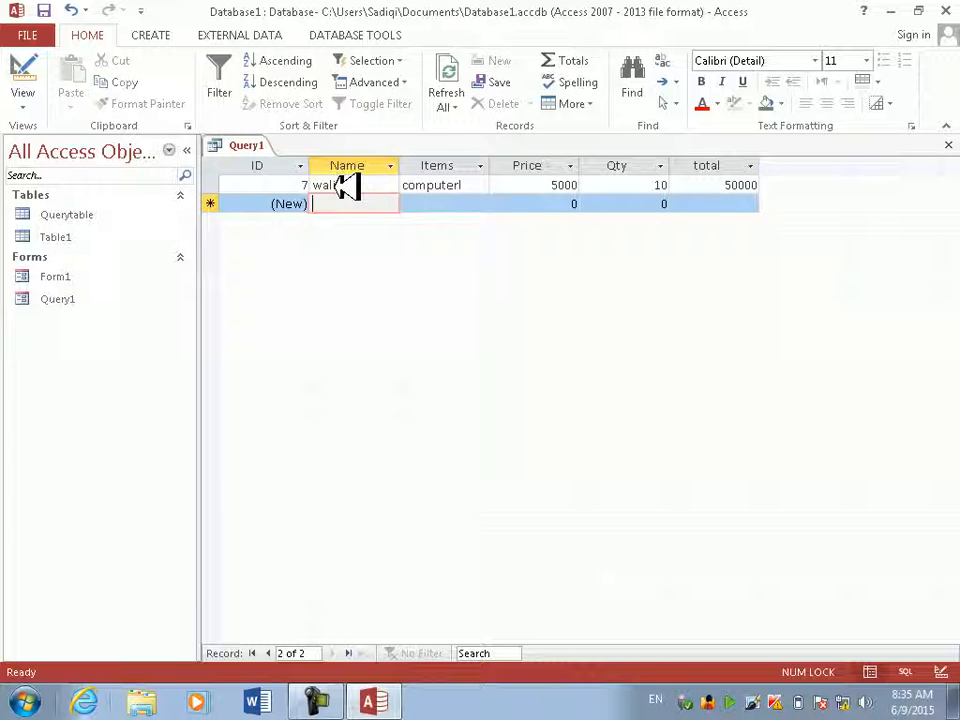
key("Right")
key("Up")
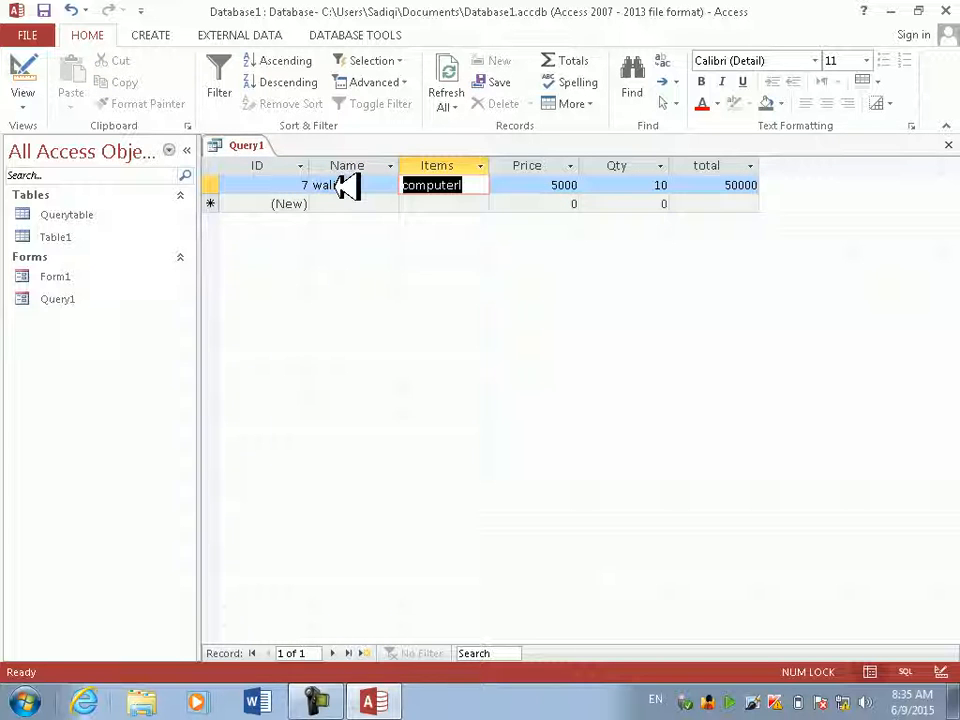
type("mouse")
key("Down")
Step: Set the price of the mouse record to 200
key("Up")
key("Right")
key("Right")
key("Left")
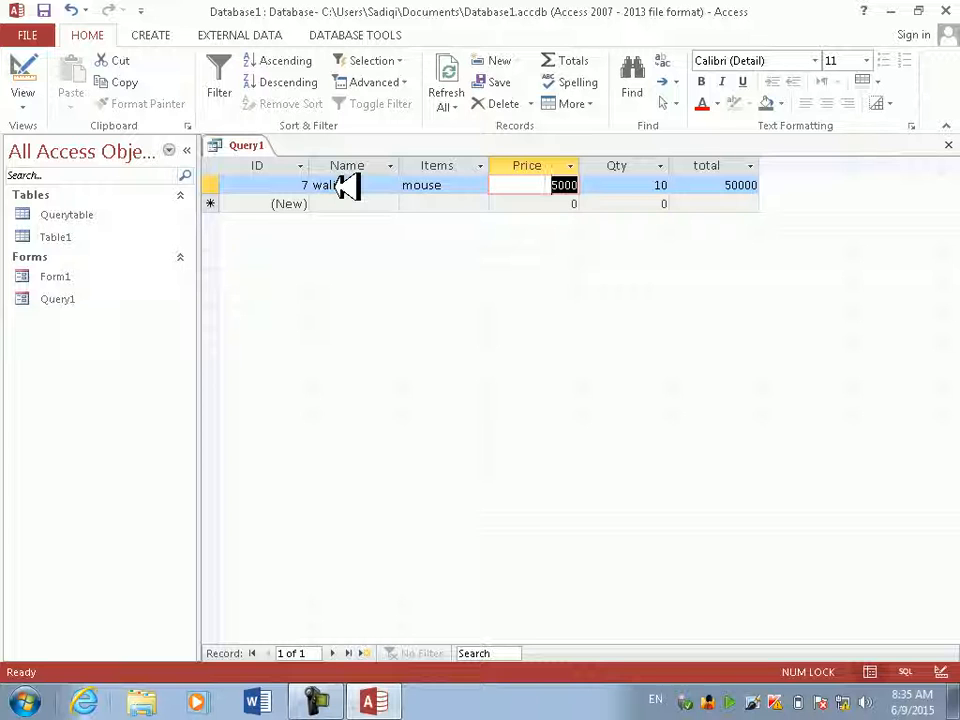
type("200")
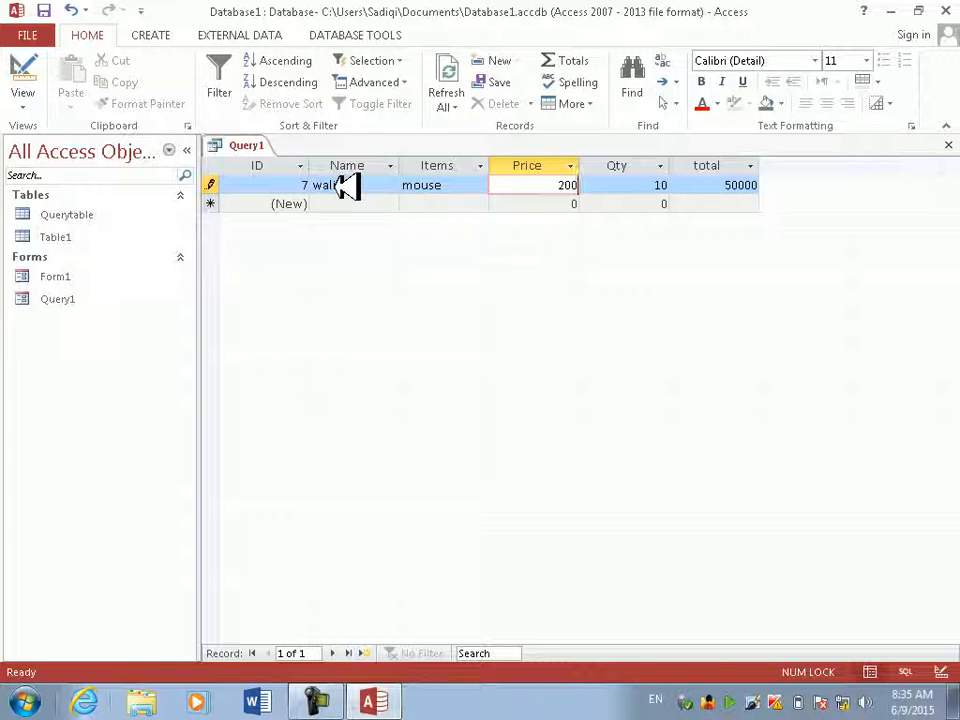
key("Down")
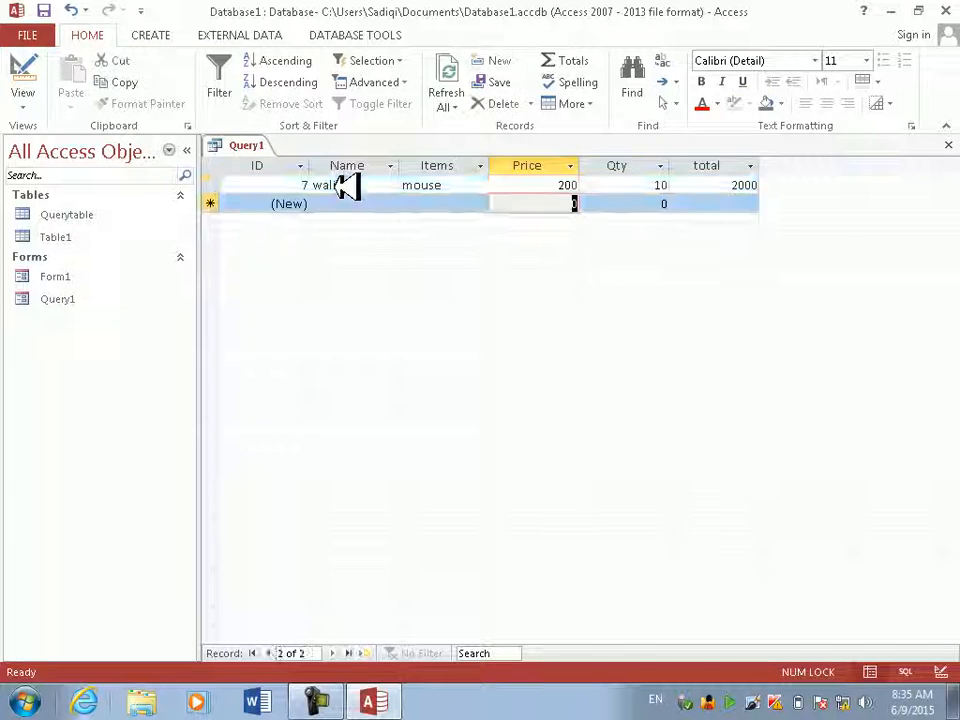
Step: Check the mouse record's name, item, price and quantity against its calculated total
key("Up")
key("Right")
key("Right")
key("Left")
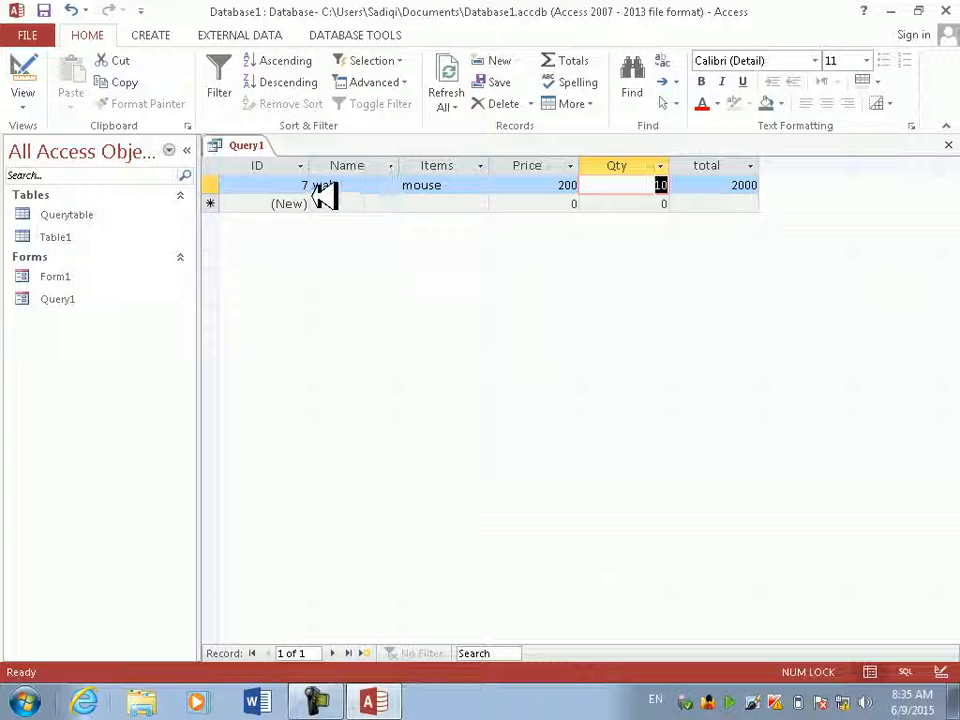
left_click(362, 185)
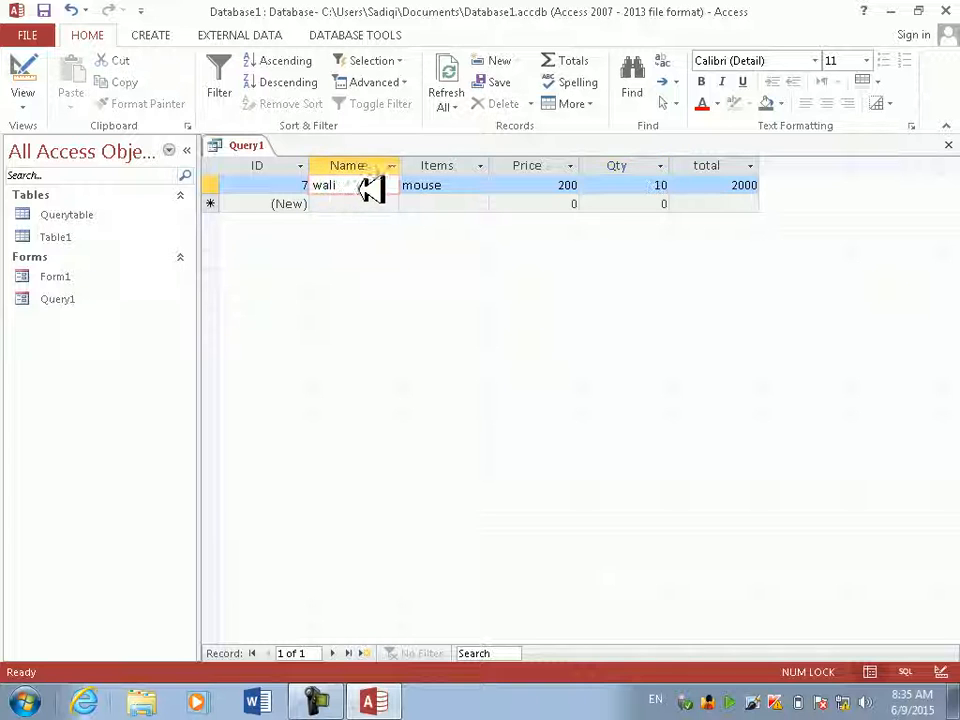
left_click(433, 185)
left_click(532, 167)
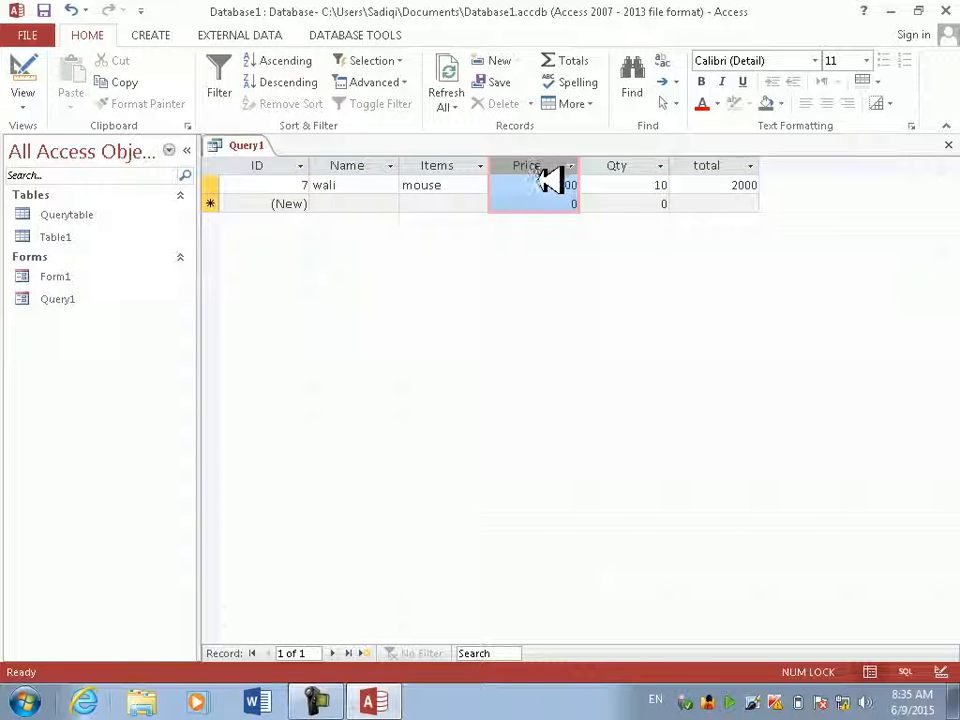
left_click(549, 186)
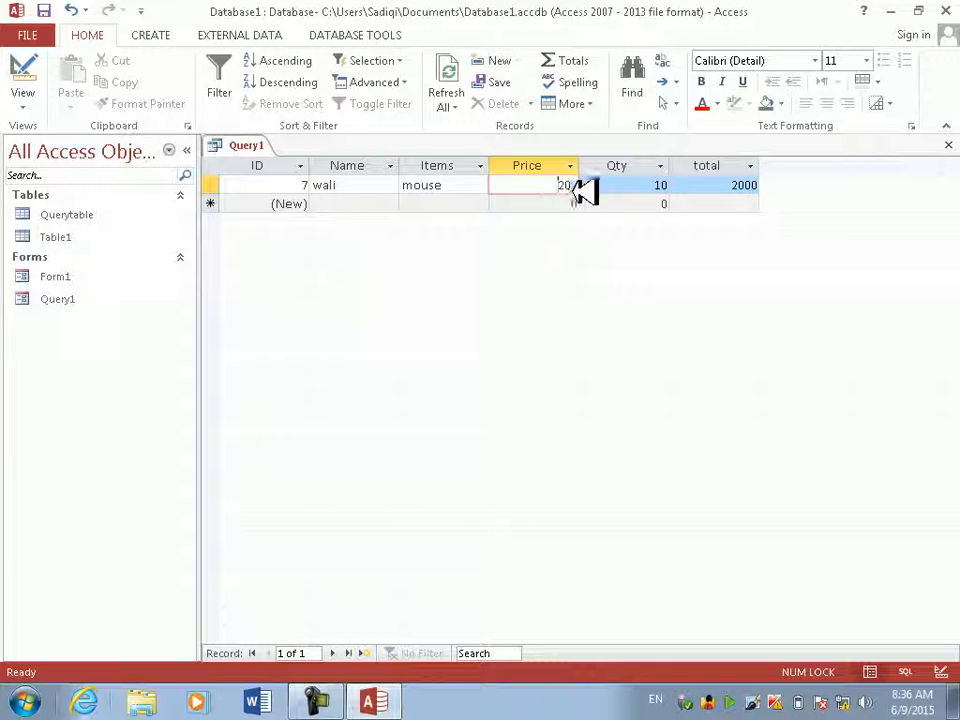
left_click(621, 189)
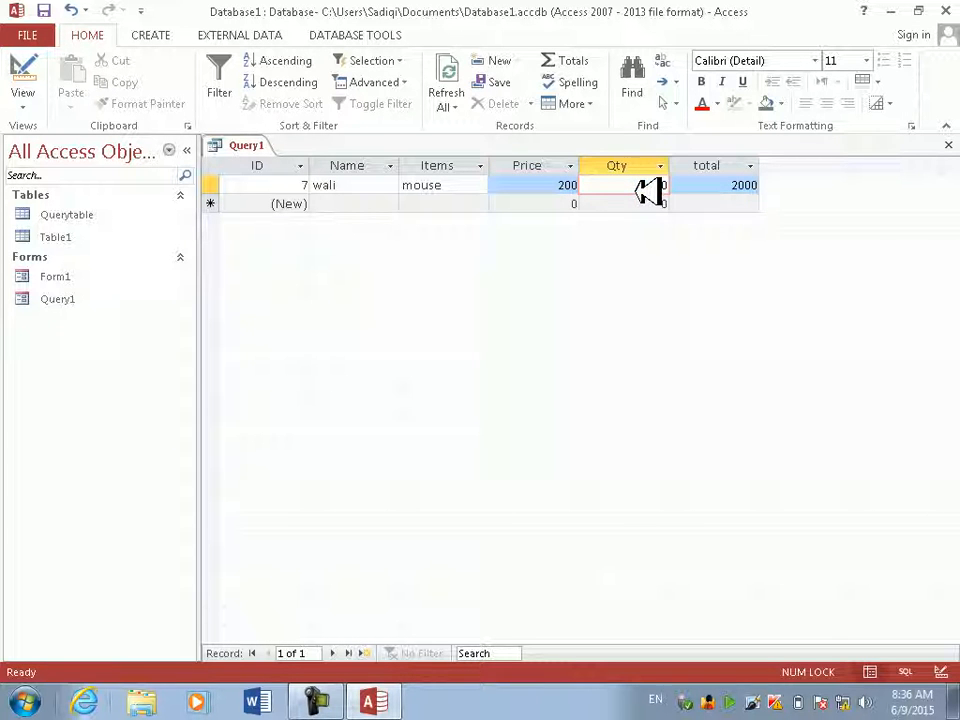
type("10")
left_click(724, 189)
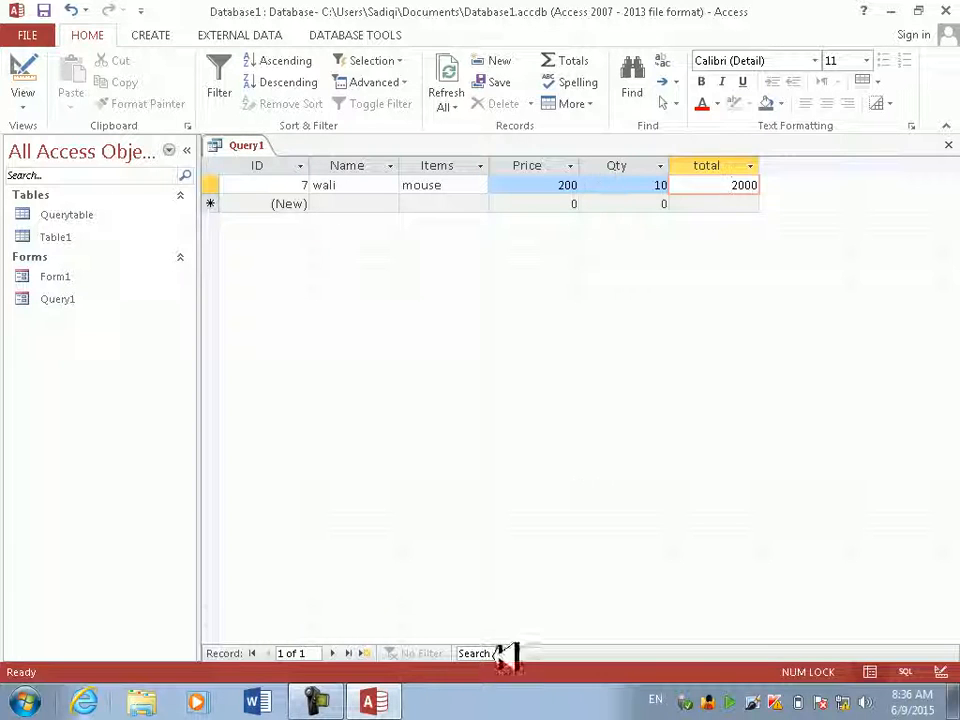
left_click(338, 700)
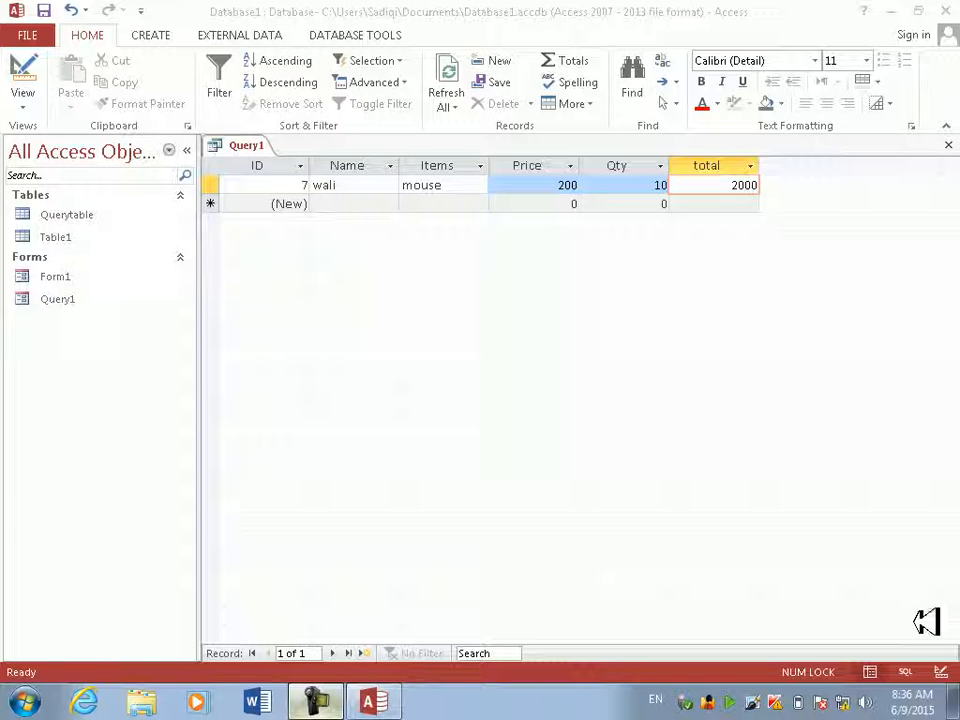